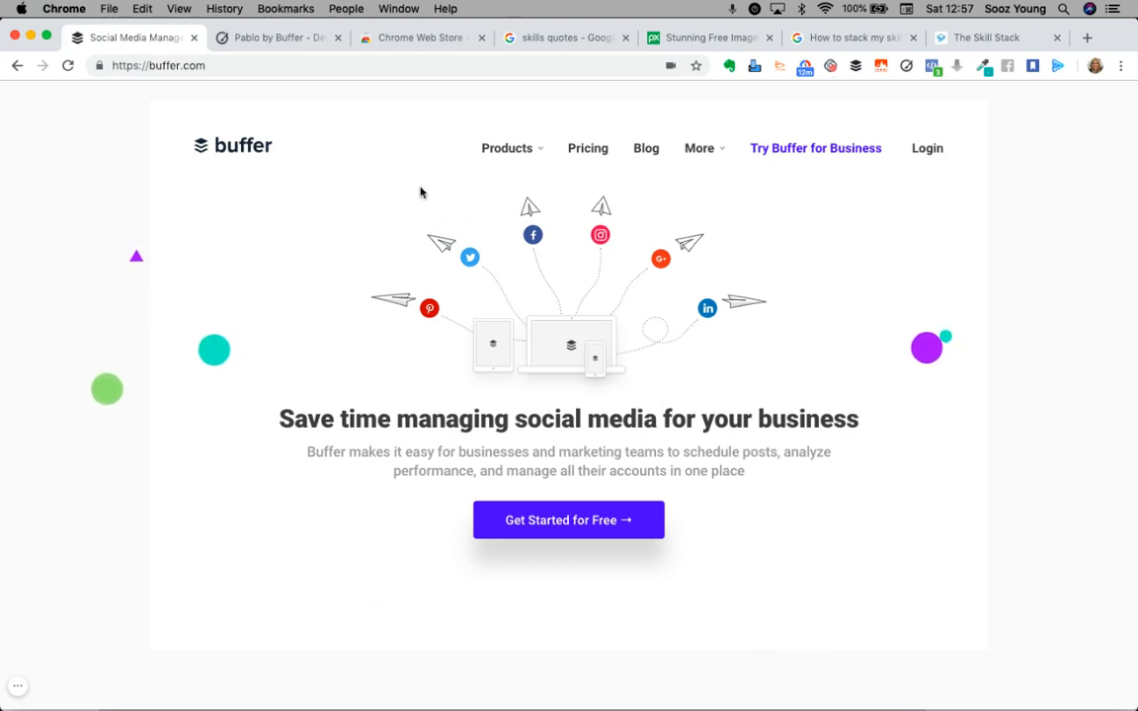
- Open Buffer's pricing page and compare the starter and business plans by monthly price, social accounts and scheduled posts
left_click(581, 149)
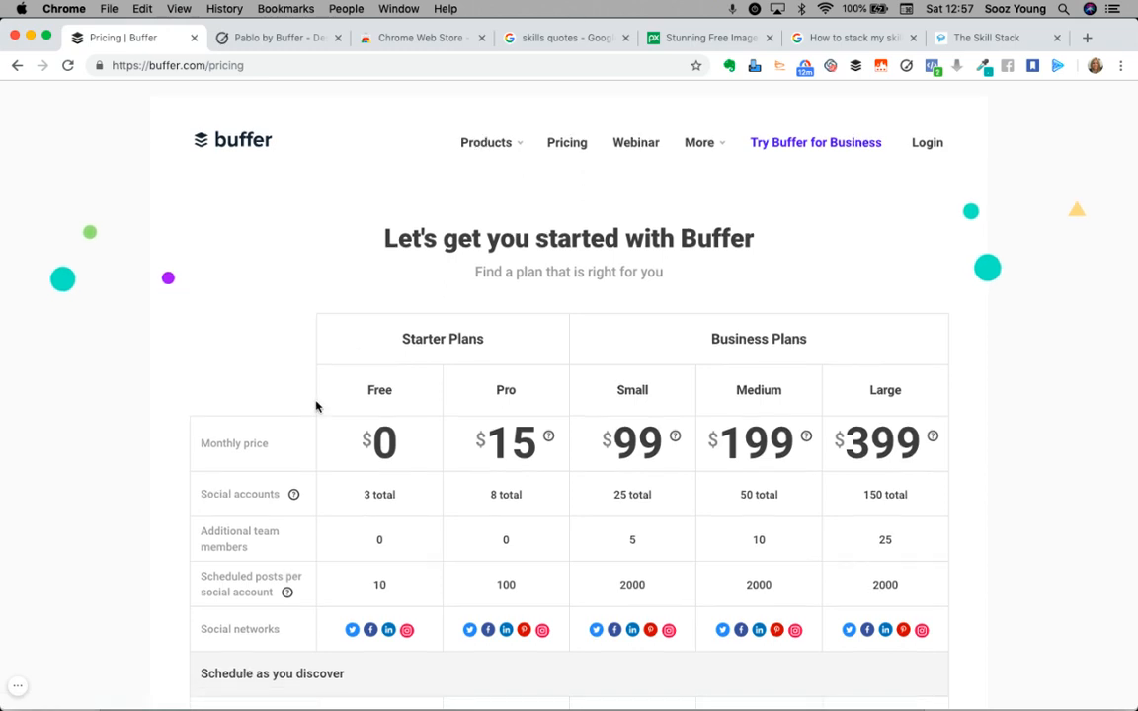
scroll(316, 406, "down", 3)
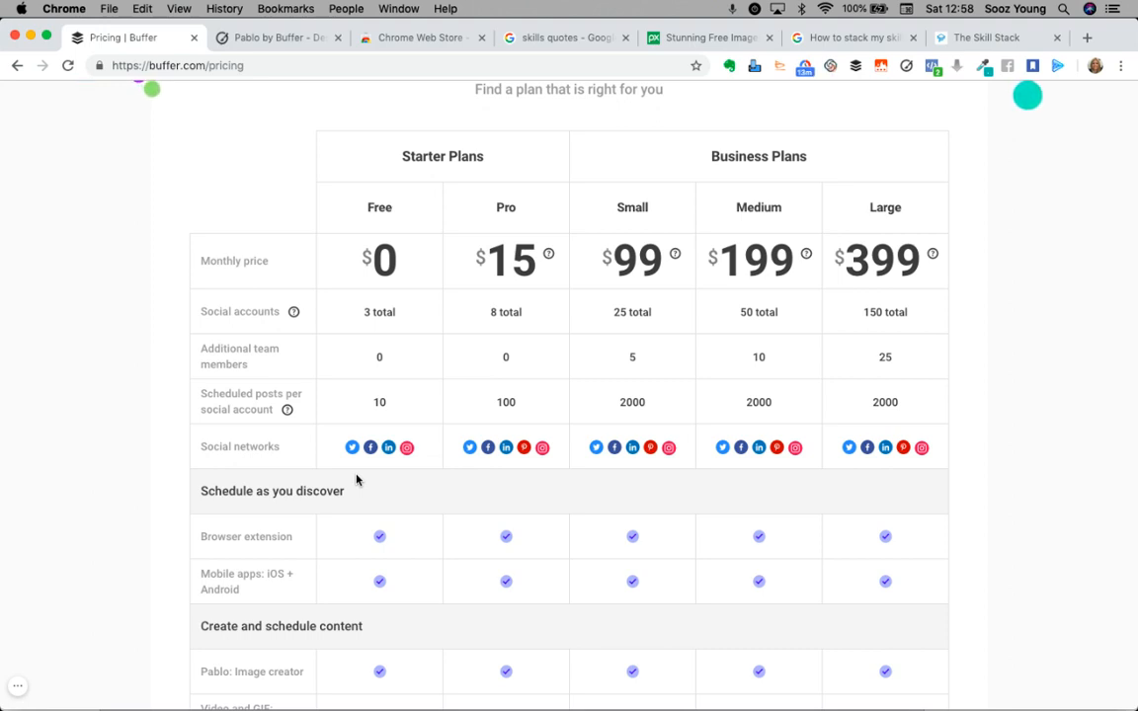
scroll(247, 259, "up", 3)
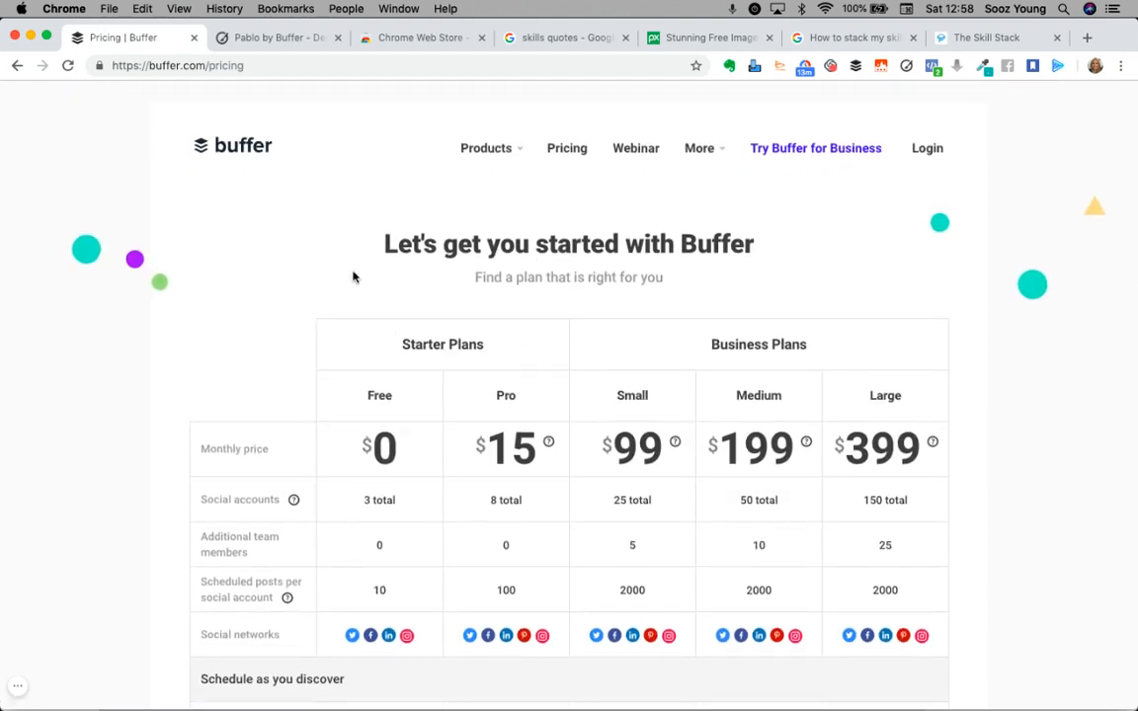
scroll(354, 278, "down", 3)
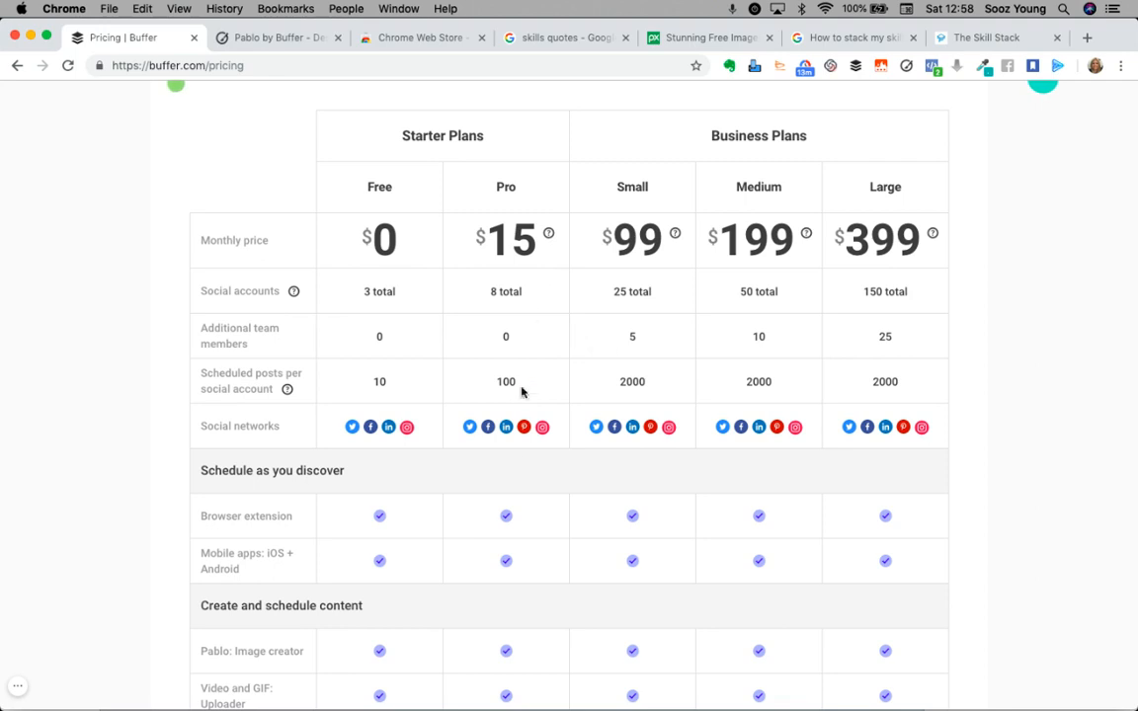
scroll(509, 445, "up", 4)
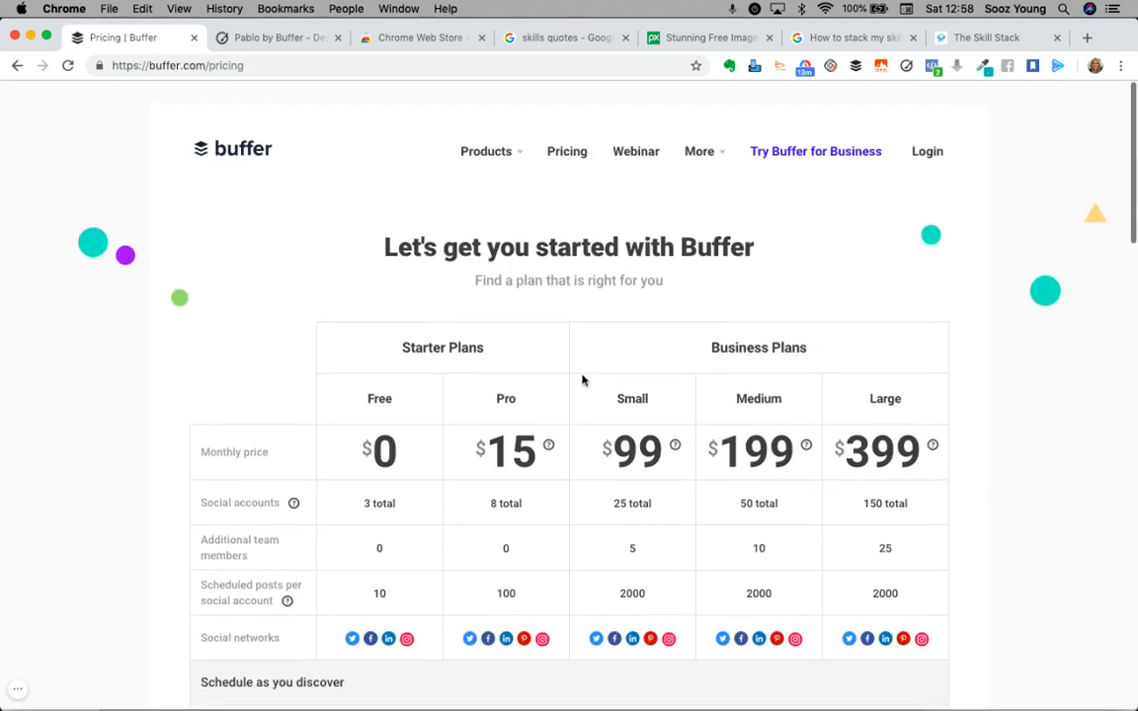
- Log in to the Buffer account with the saved e-mail and password
left_click(931, 151)
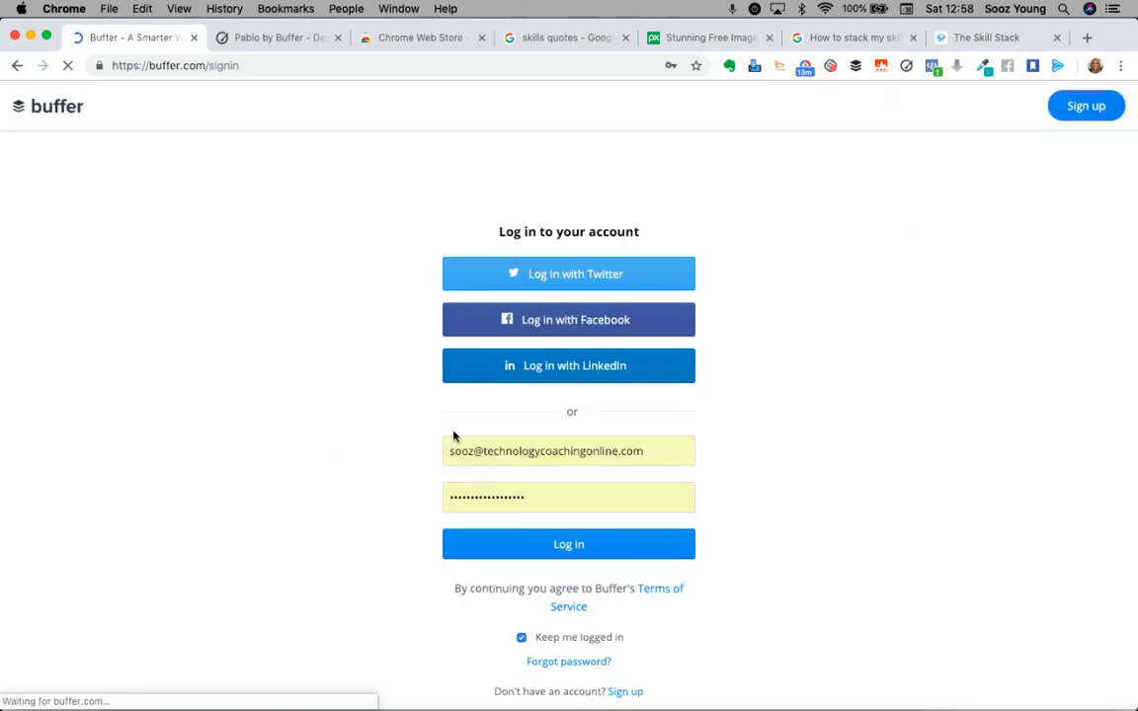
left_click(594, 557)
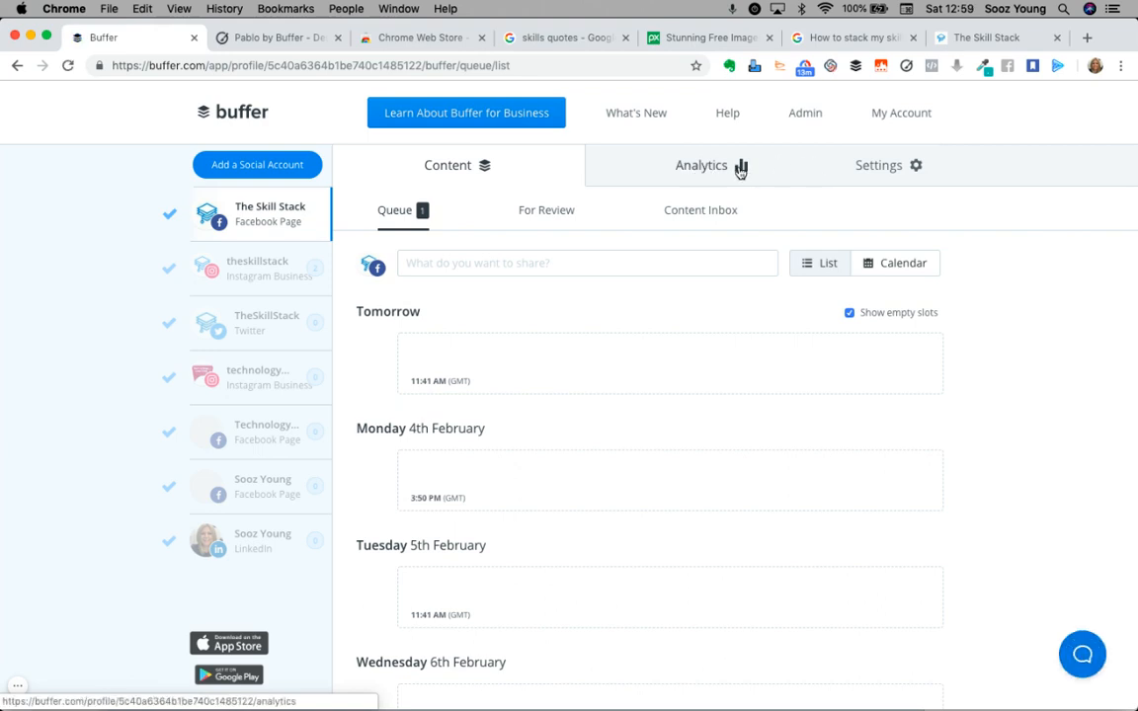
left_click(891, 173)
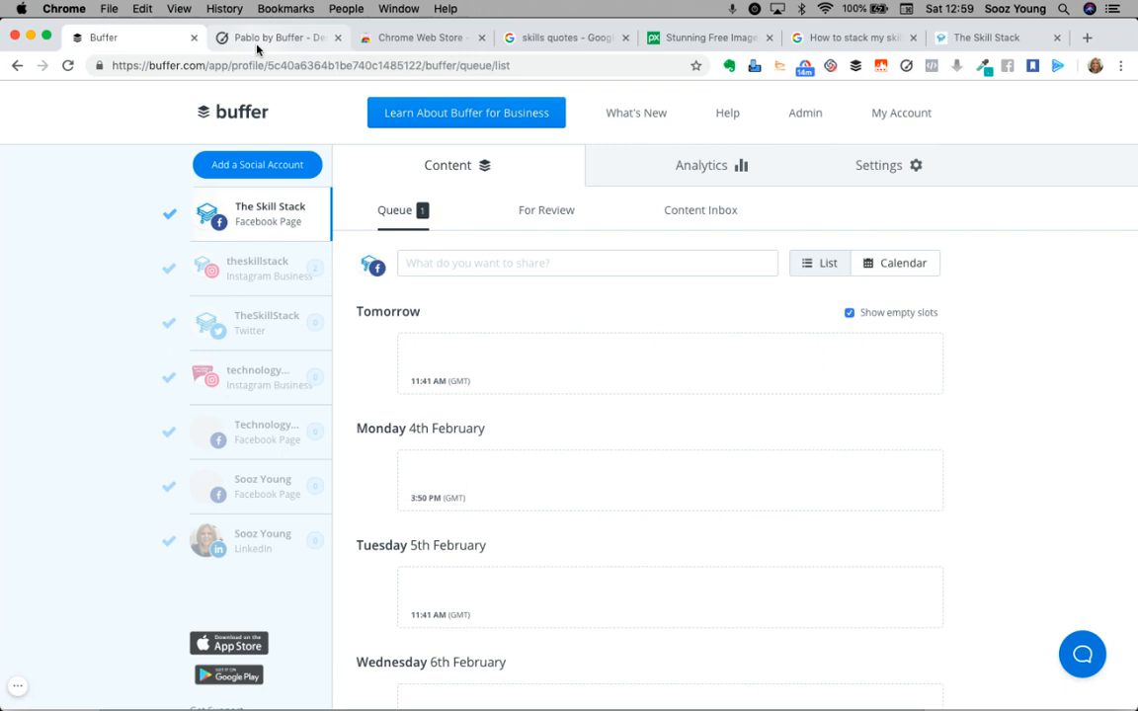
- Search the Chrome Web Store for "buffer" and examine the Buffer and Pablo extensions in the results
left_click(395, 39)
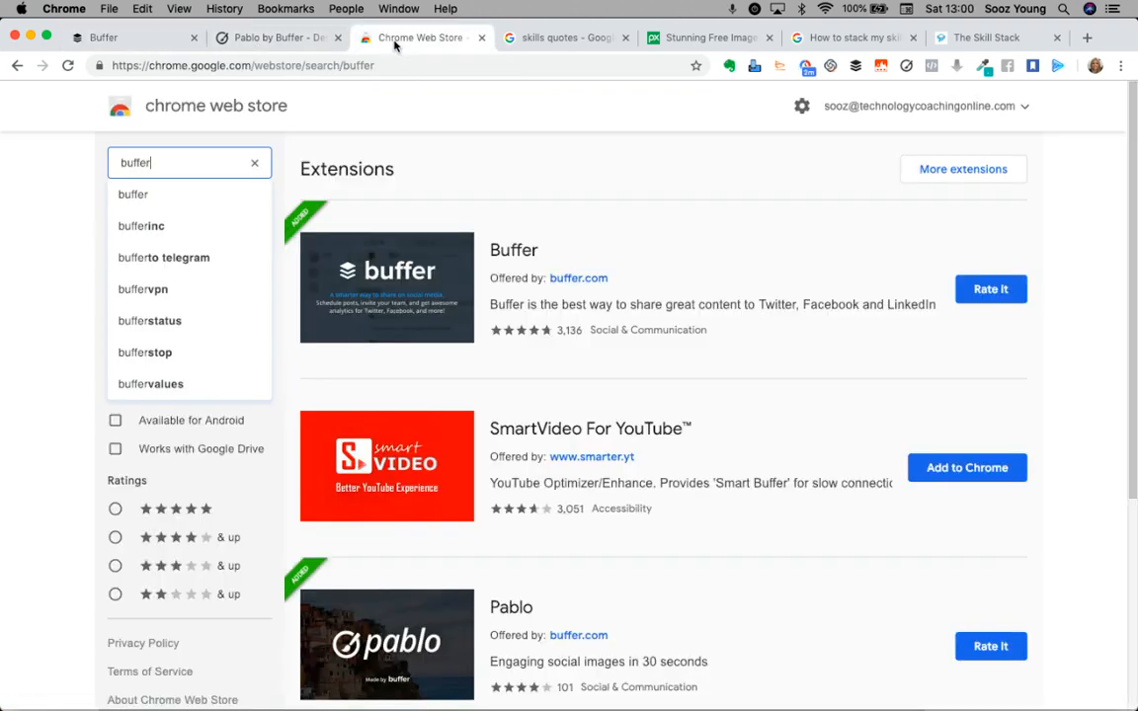
left_click(254, 163)
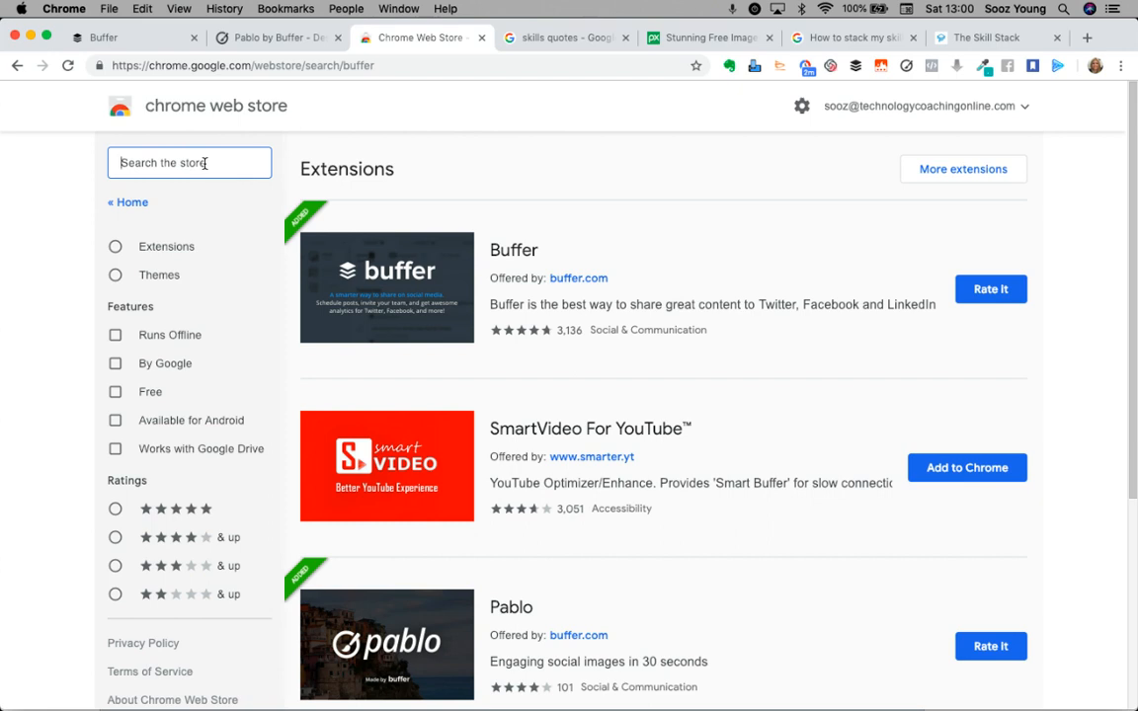
type("buffer")
key("Return")
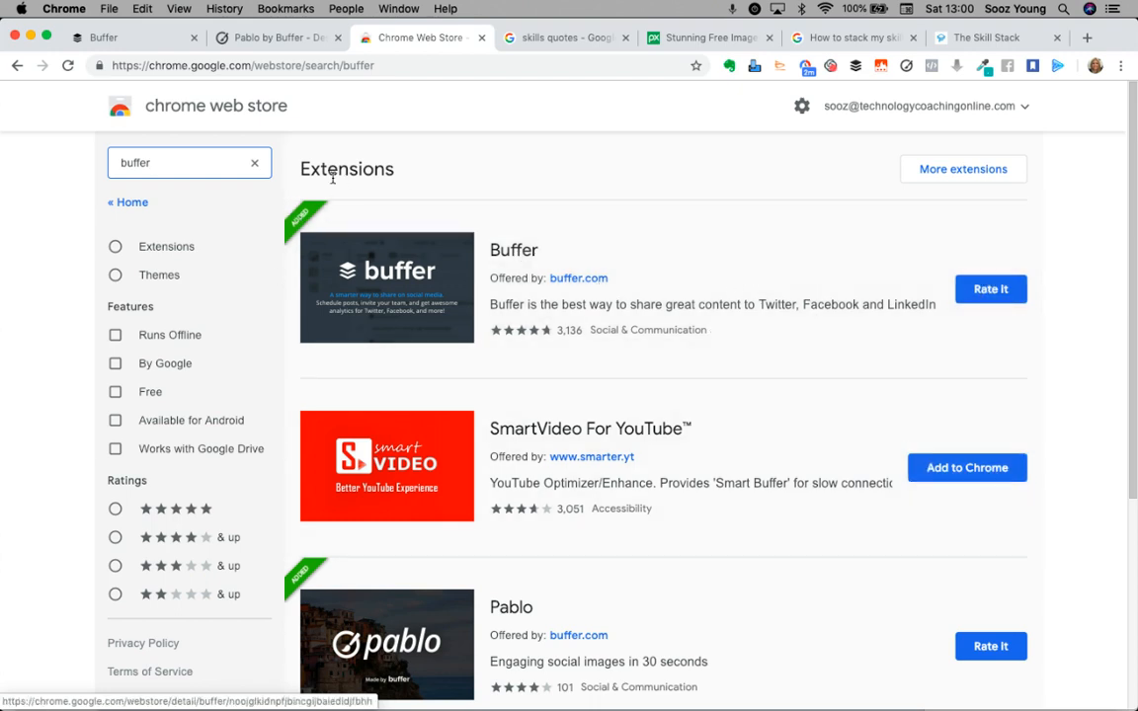
scroll(655, 393, "down", 5)
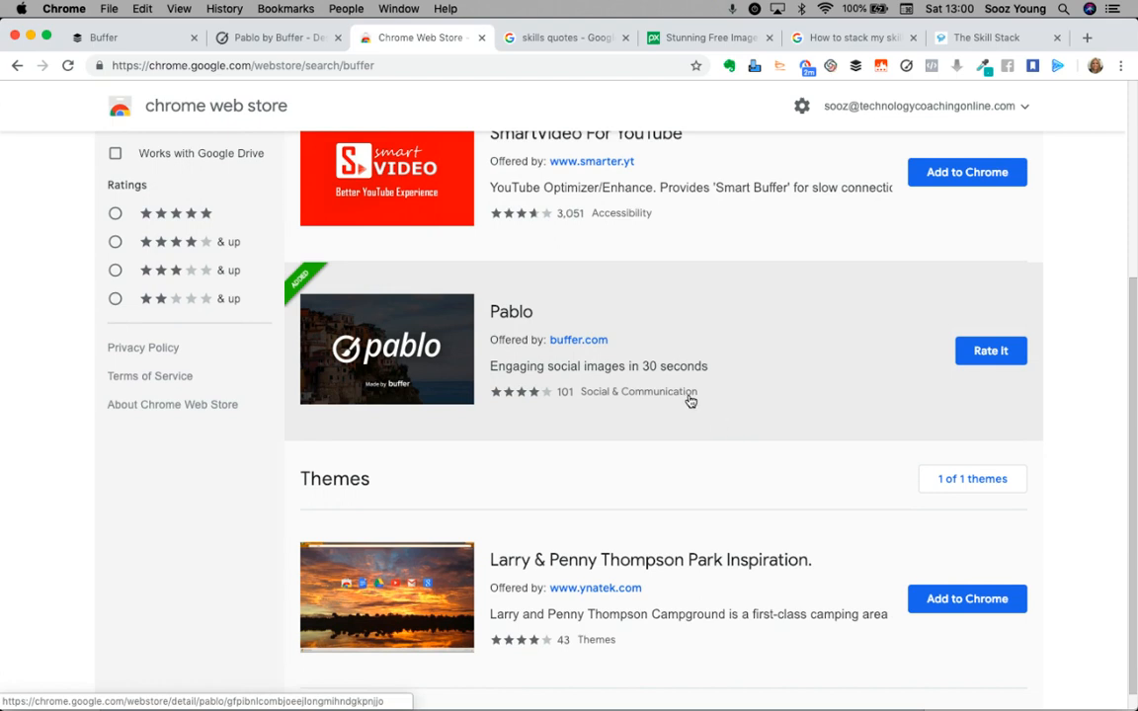
scroll(691, 402, "up", 5)
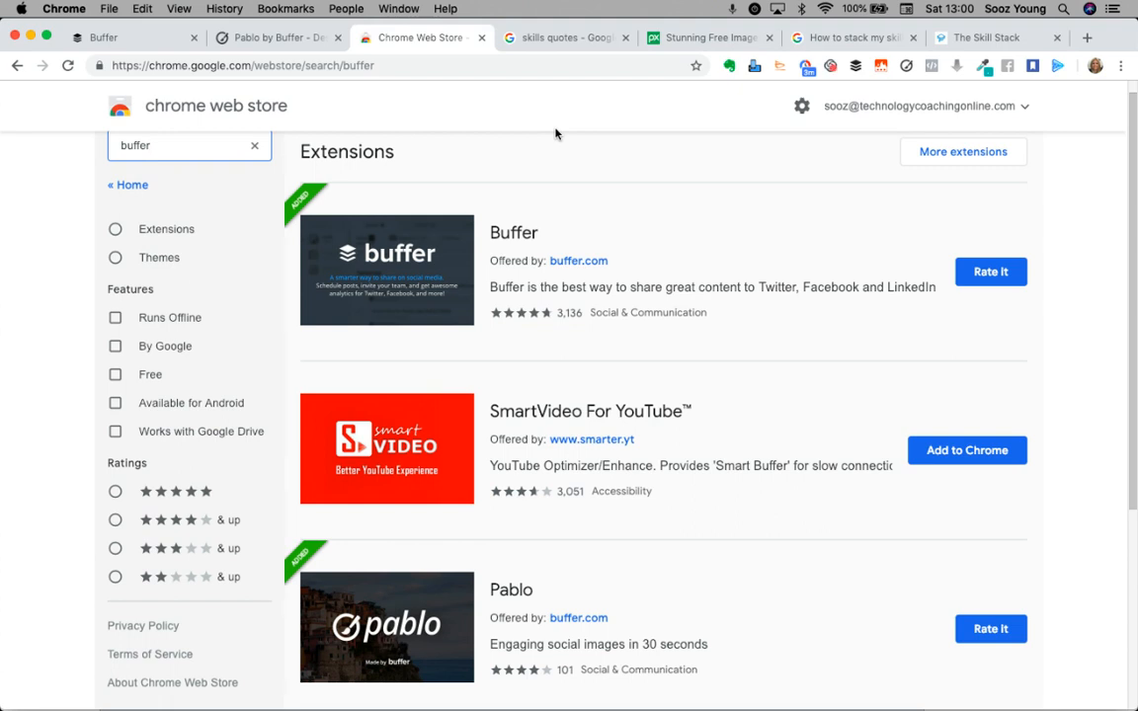
scroll(624, 175, "up", 1)
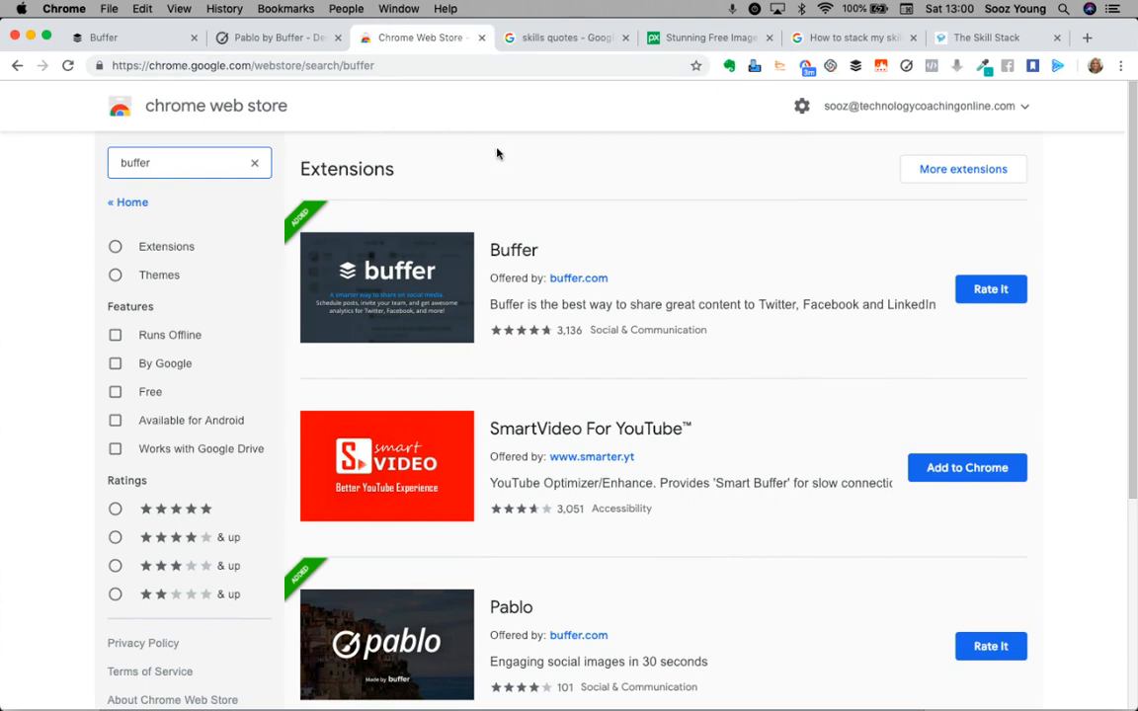
- Switch to the "Content 1: Image & Text" note in Notes and select the paragraph starting "Think about the most successful people"
key("ctrl+Up")
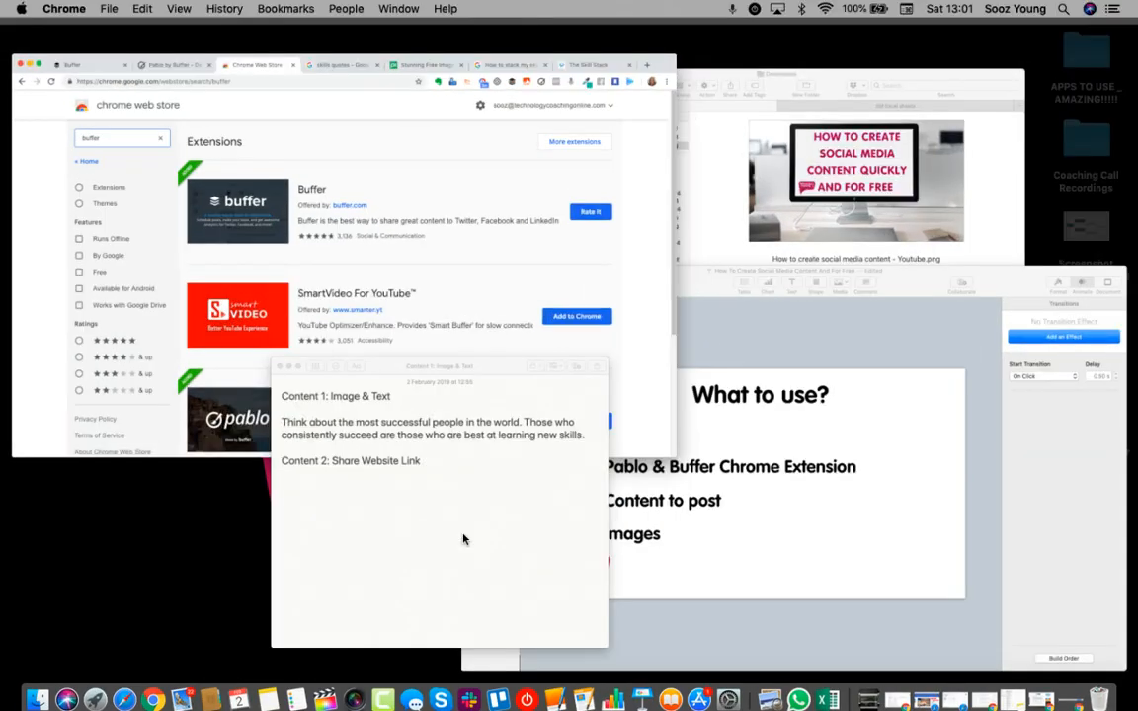
left_click(465, 539)
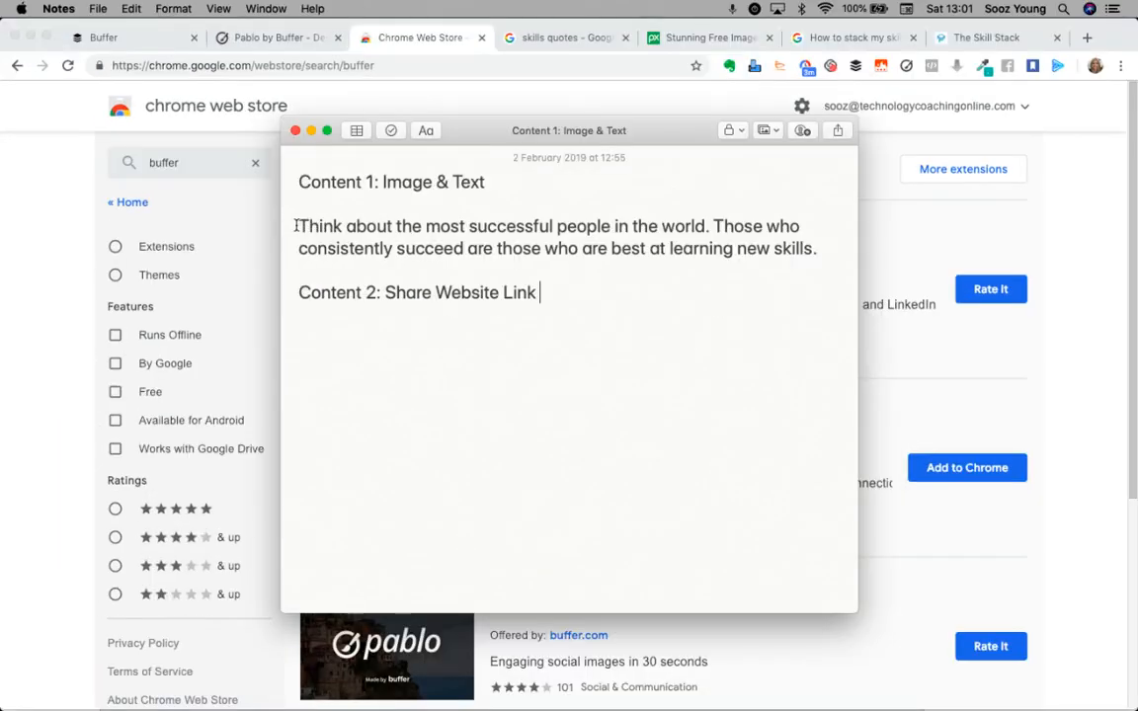
left_click_drag(297, 225, 820, 249)
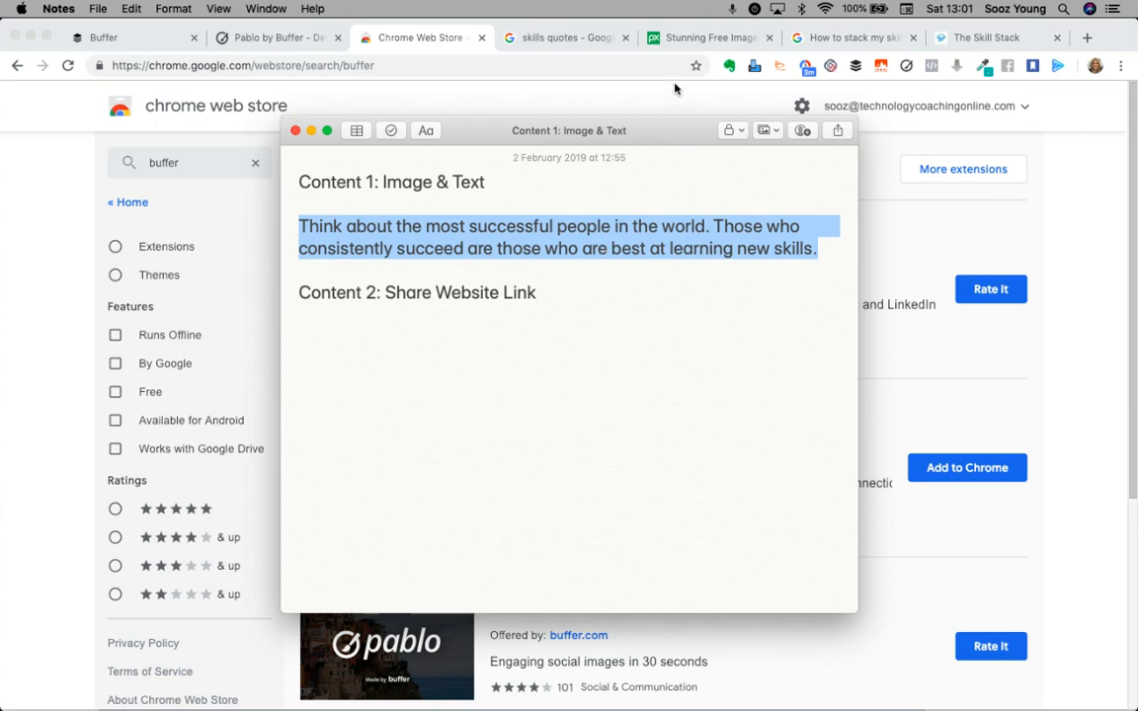
- Search Pixabay for "learning" images, consulting the Content 1 paragraph in the note for the theme
left_click(684, 37)
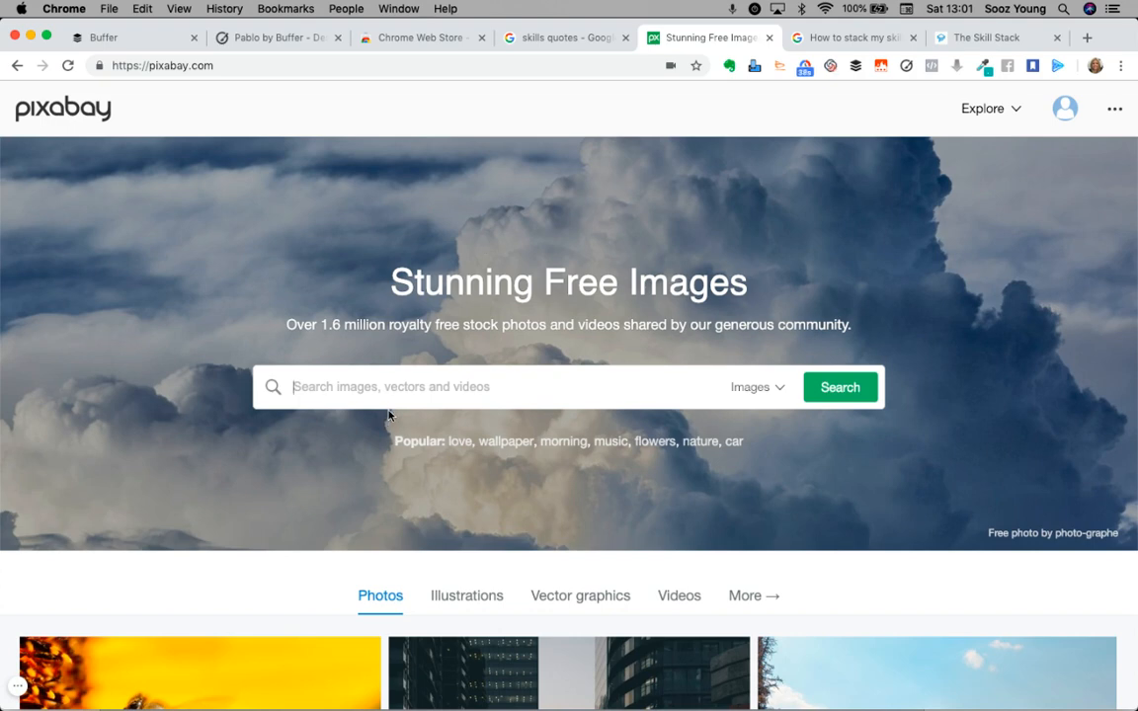
scroll(445, 419, "down", 3)
scroll(445, 414, "up", 3)
key("ctrl+Up")
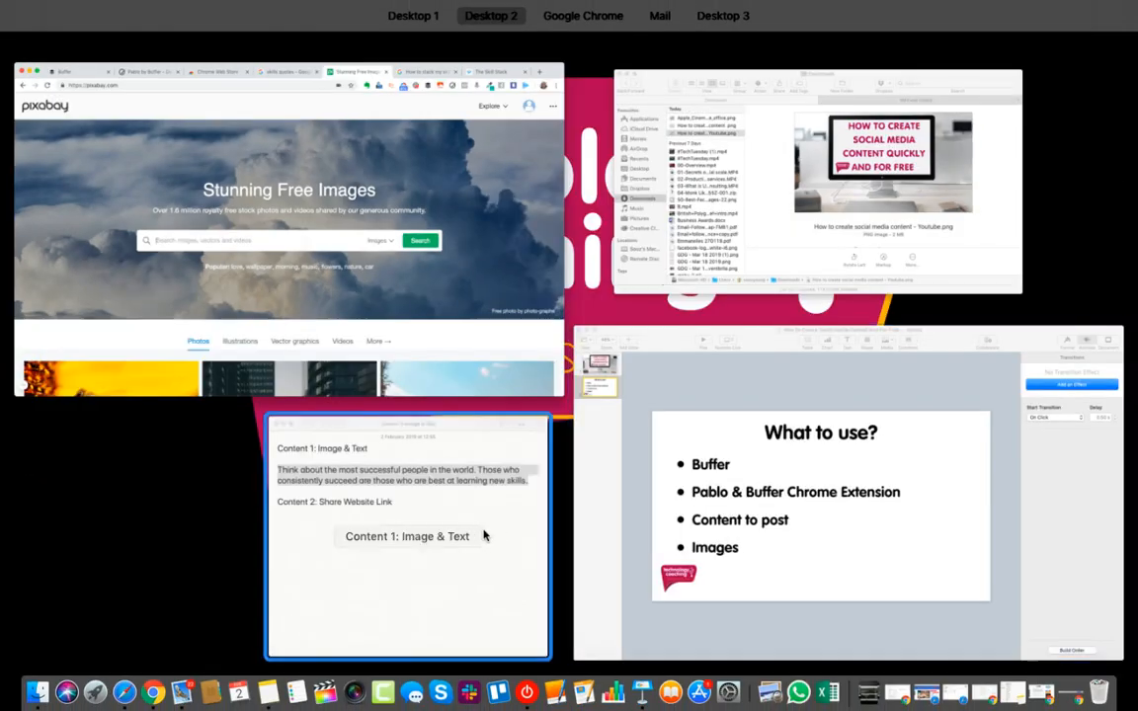
left_click(463, 534)
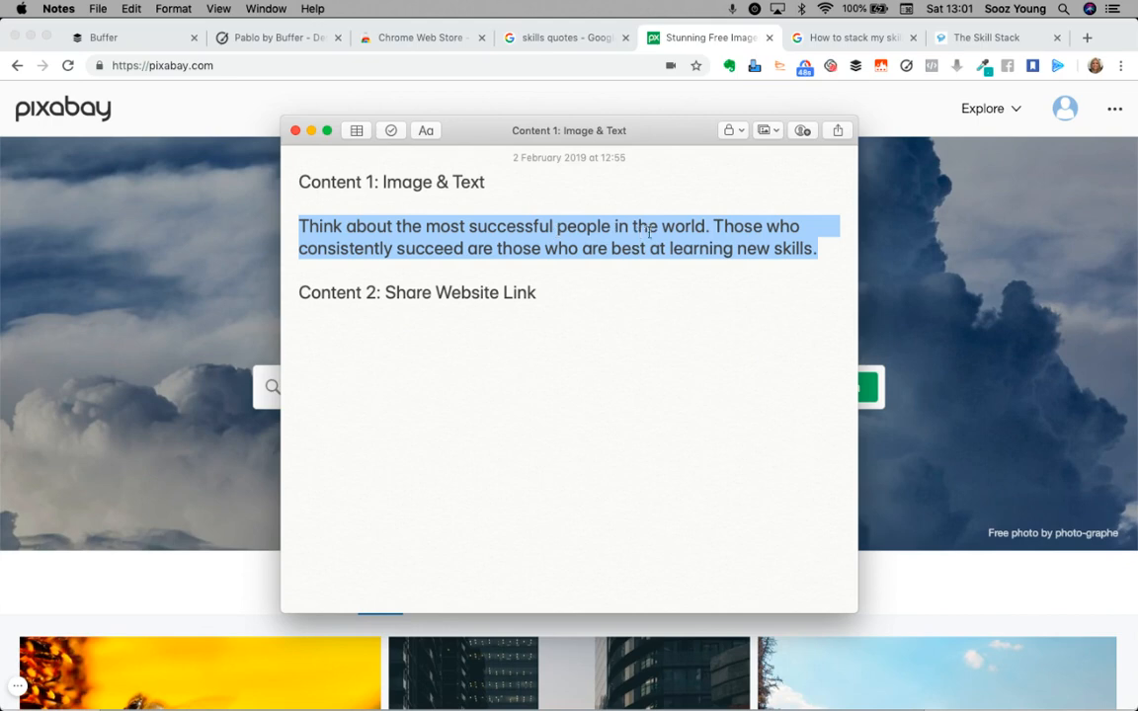
left_click(172, 252)
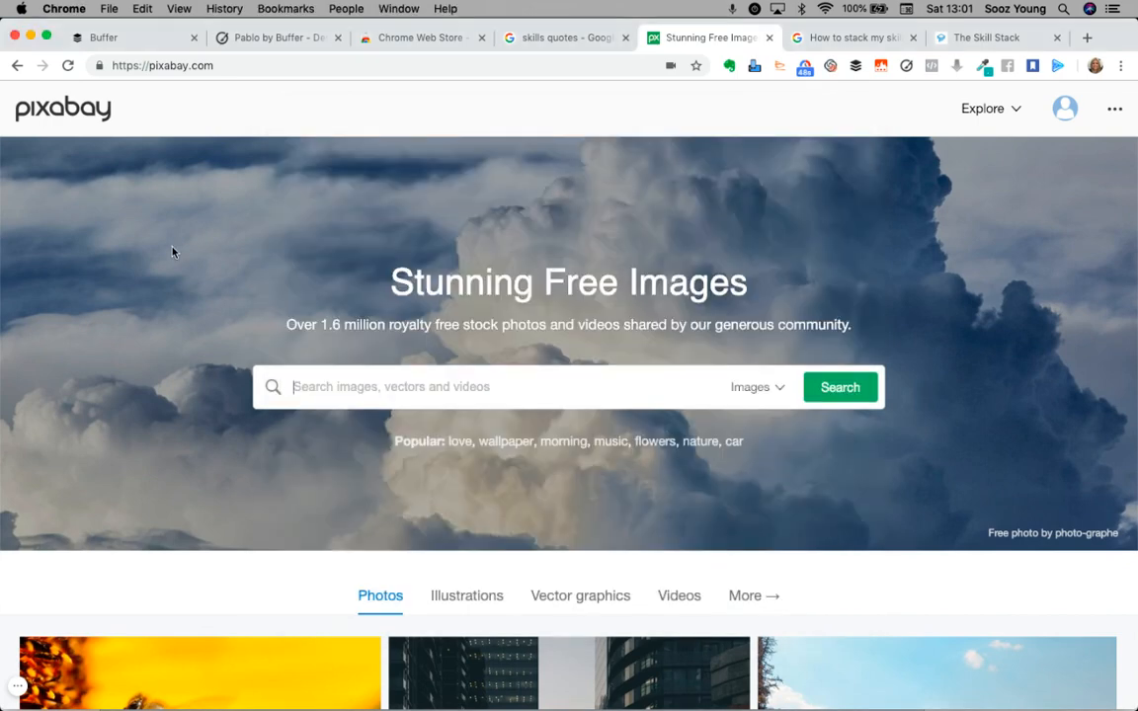
left_click(307, 388)
type("learning")
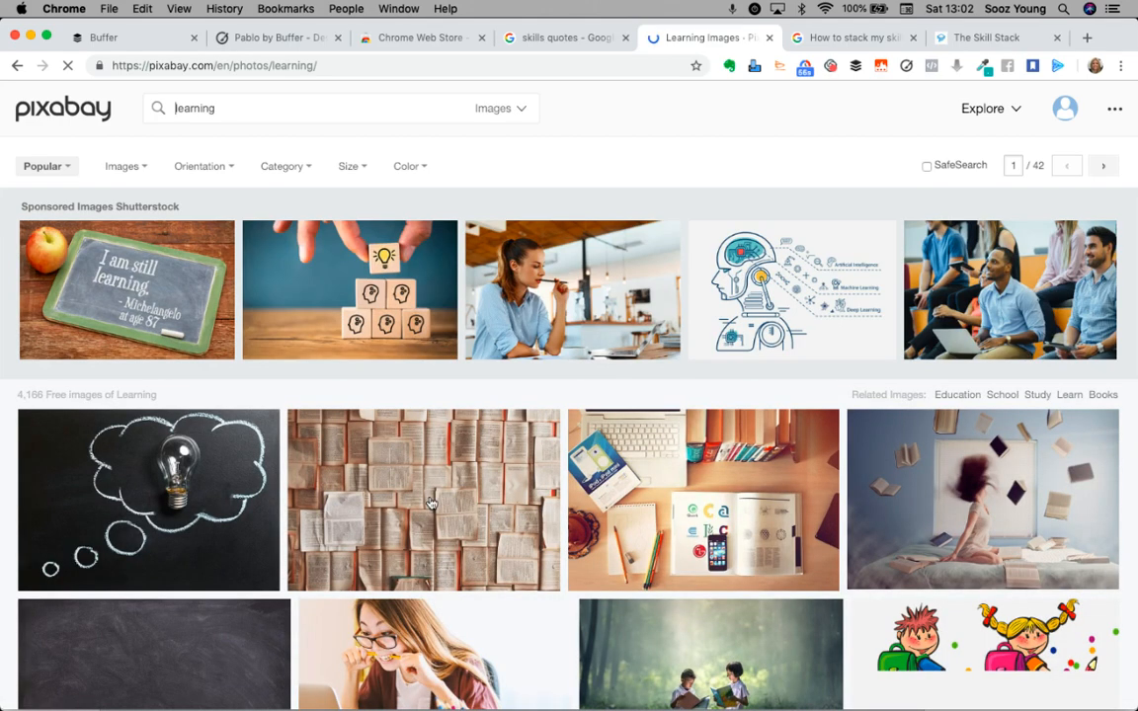
- Examine the Pixabay "learning" results and the category filter options for a picture that suits the post
scroll(431, 504, "down", 2)
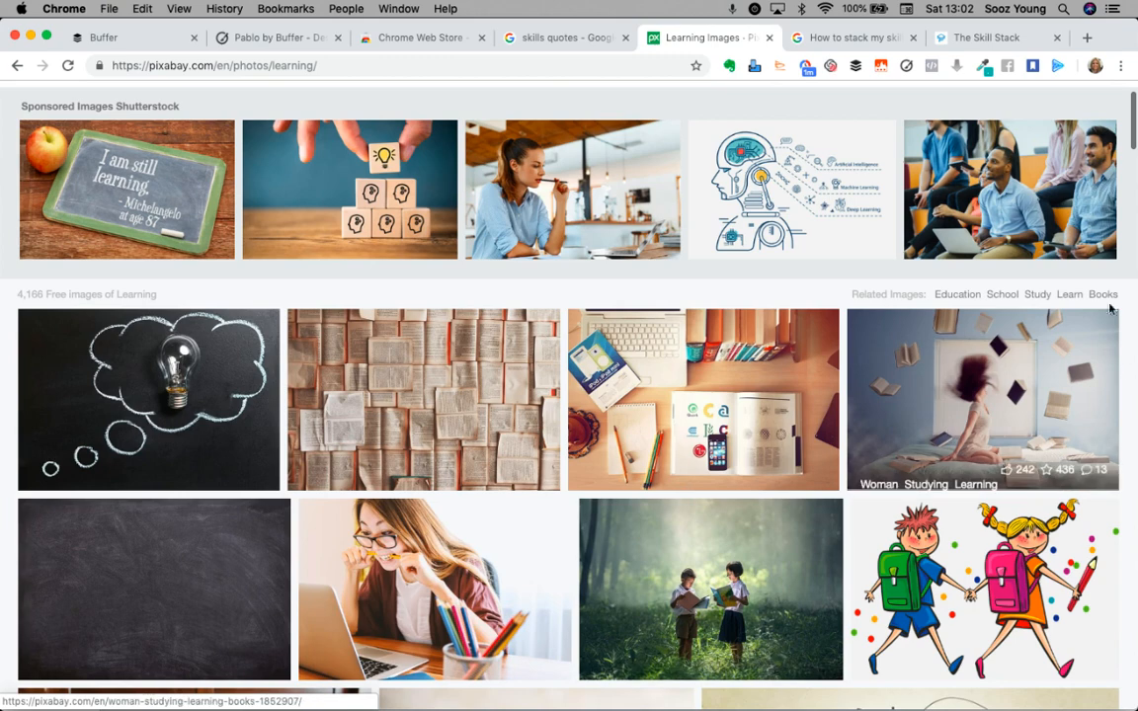
scroll(812, 492, "down", 6)
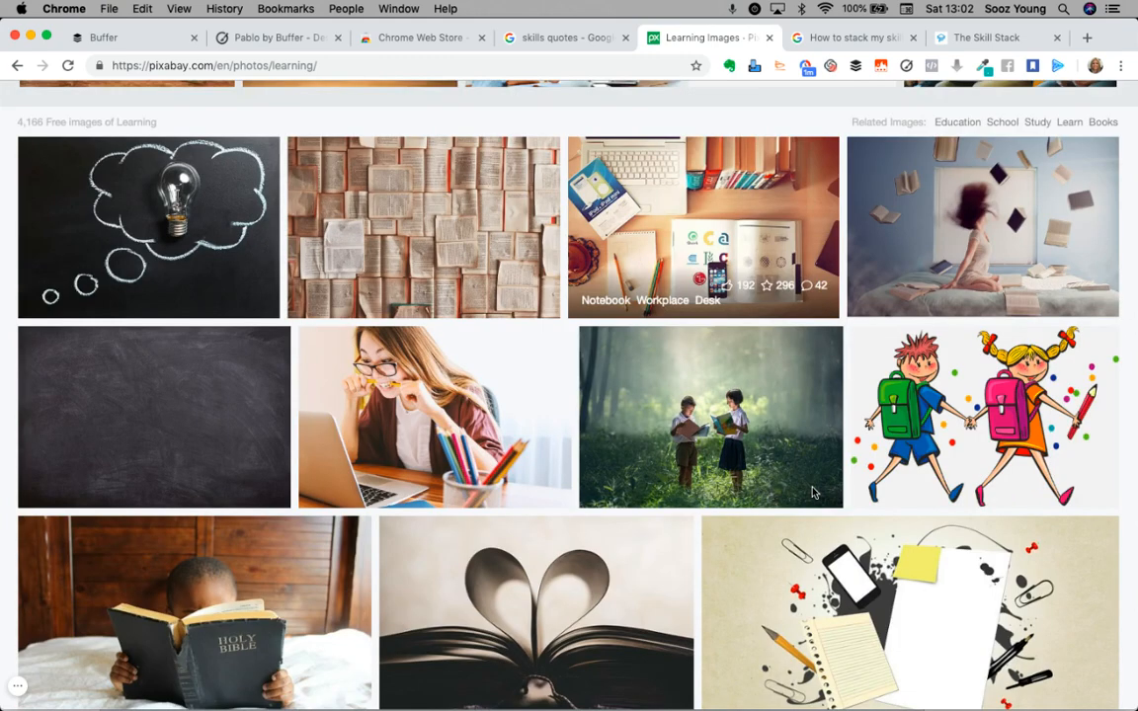
scroll(812, 491, "down", 7)
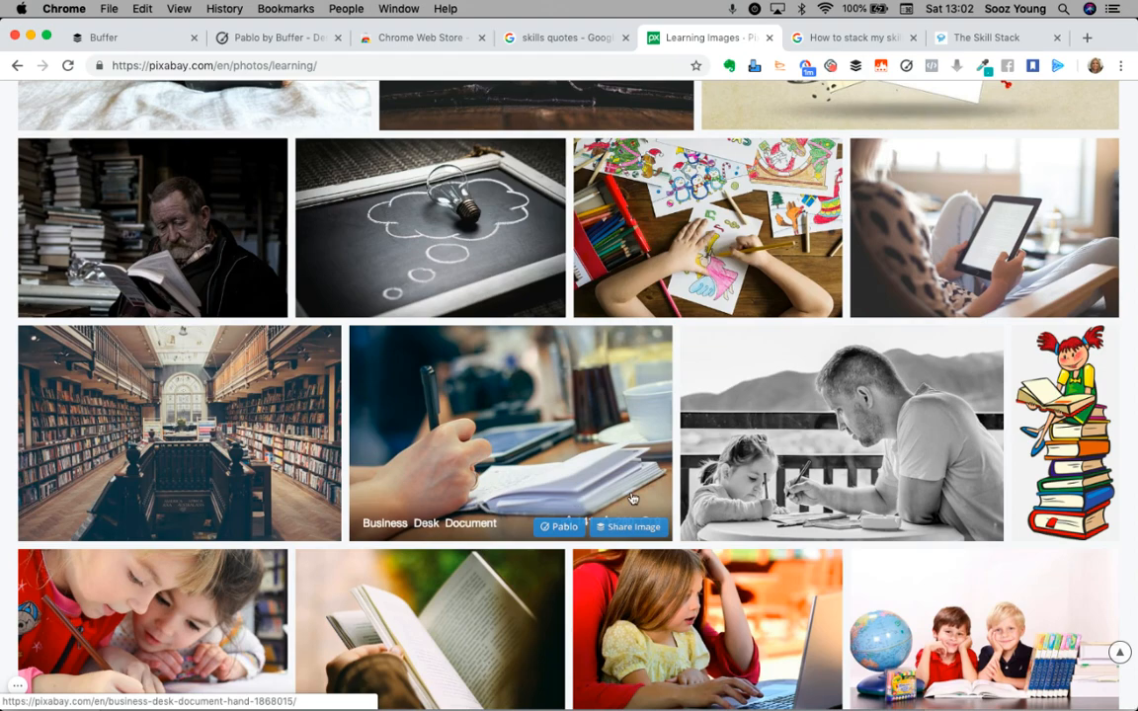
scroll(633, 497, "down", 4)
scroll(633, 497, "down", 4)
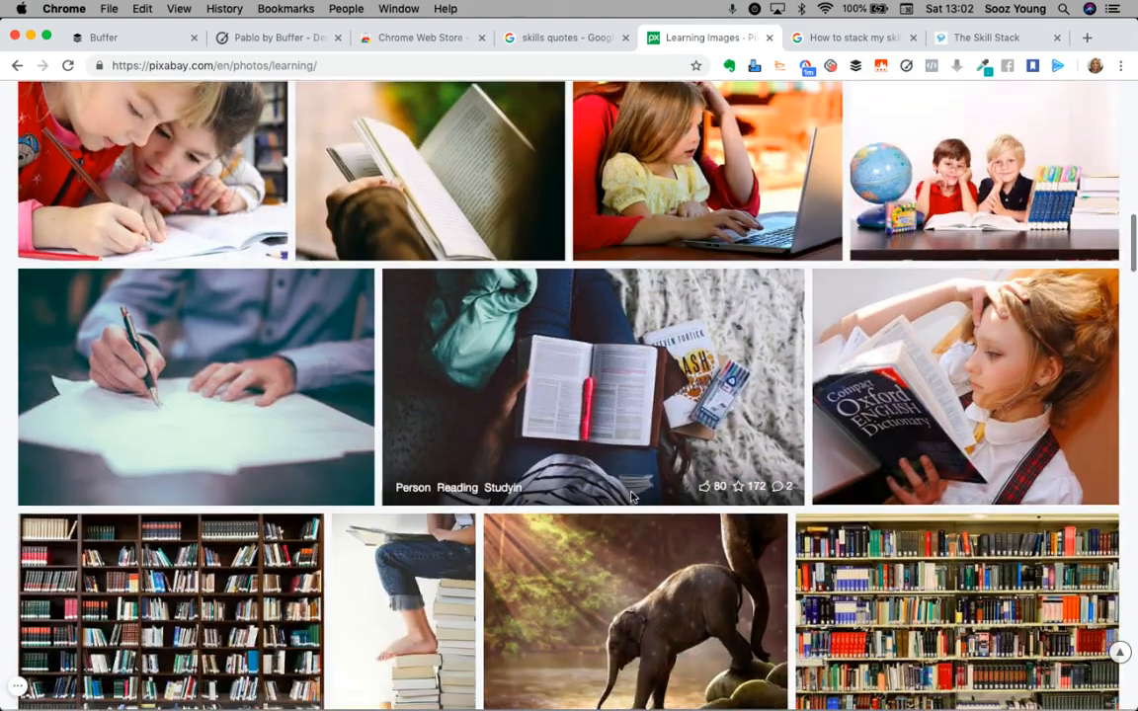
scroll(632, 497, "down", 5)
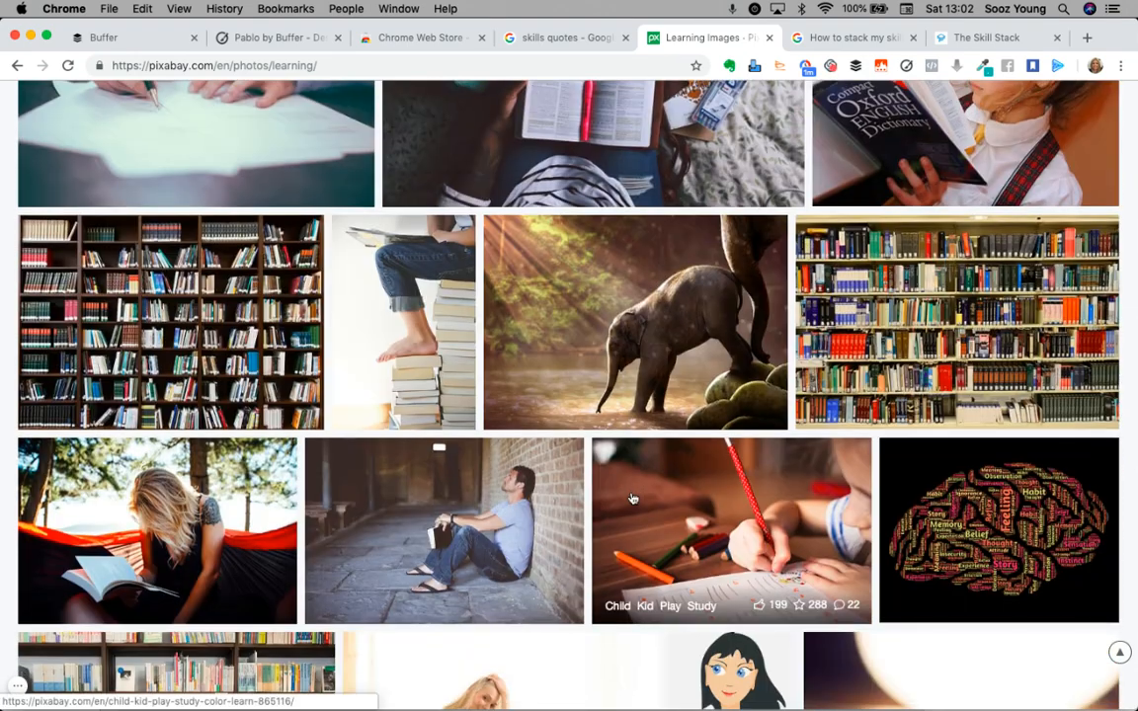
scroll(633, 497, "down", 4)
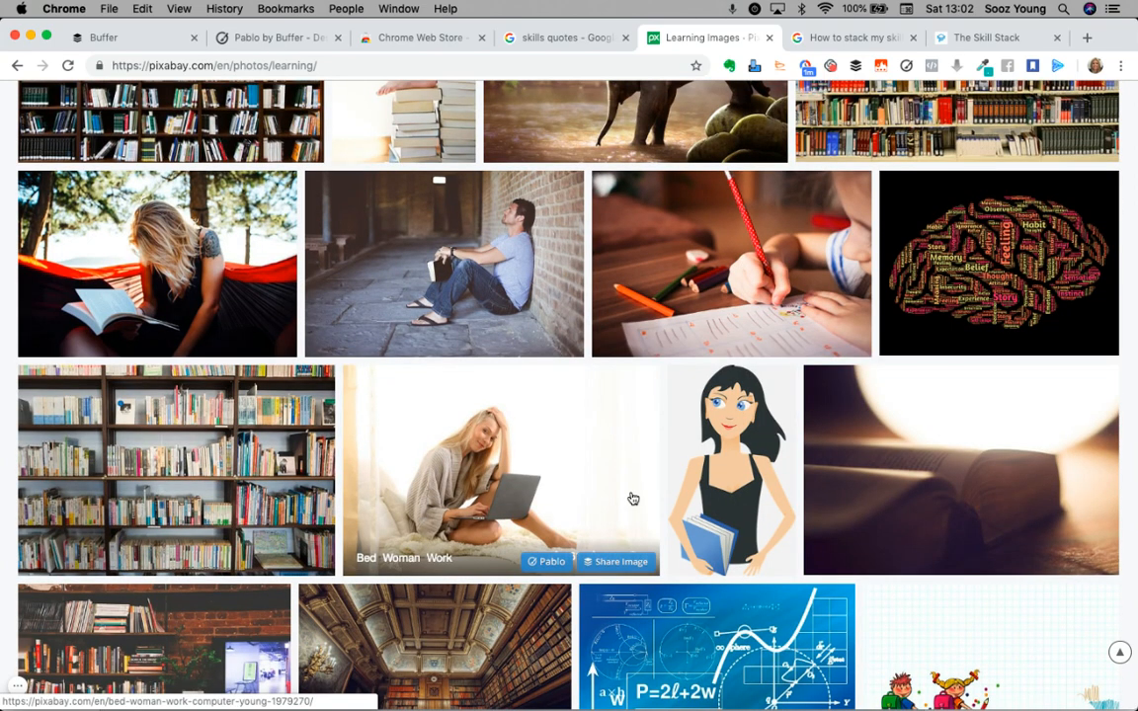
scroll(633, 499, "down", 3)
scroll(633, 499, "down", 4)
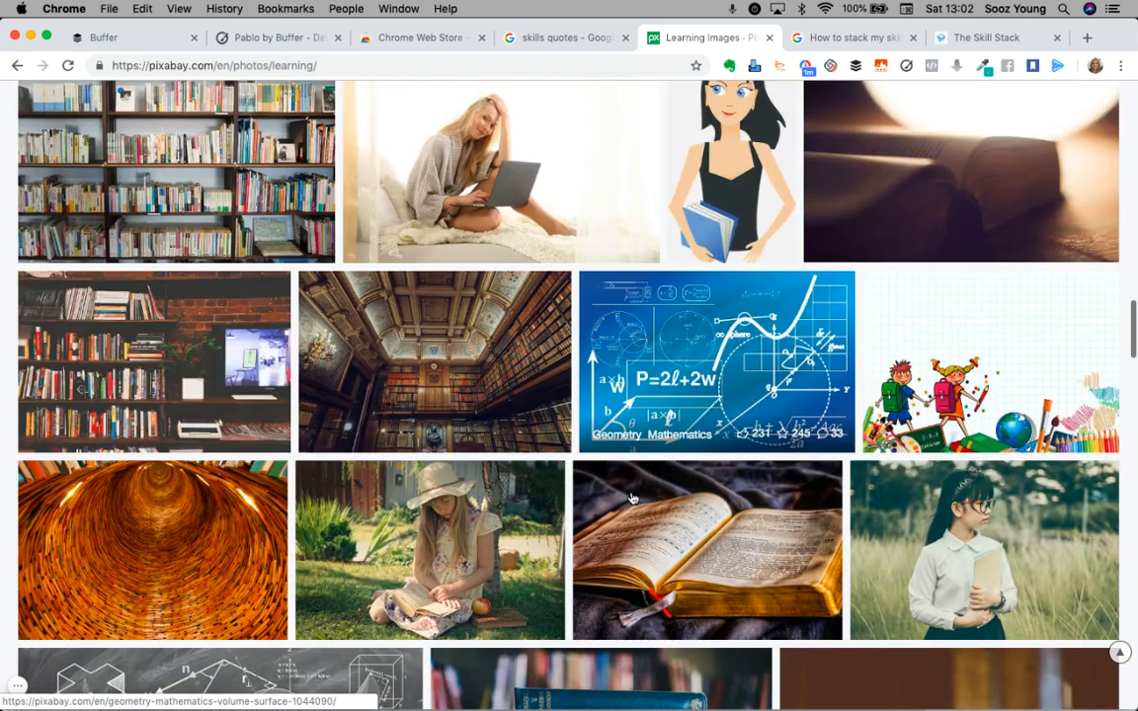
scroll(633, 497, "down", 9)
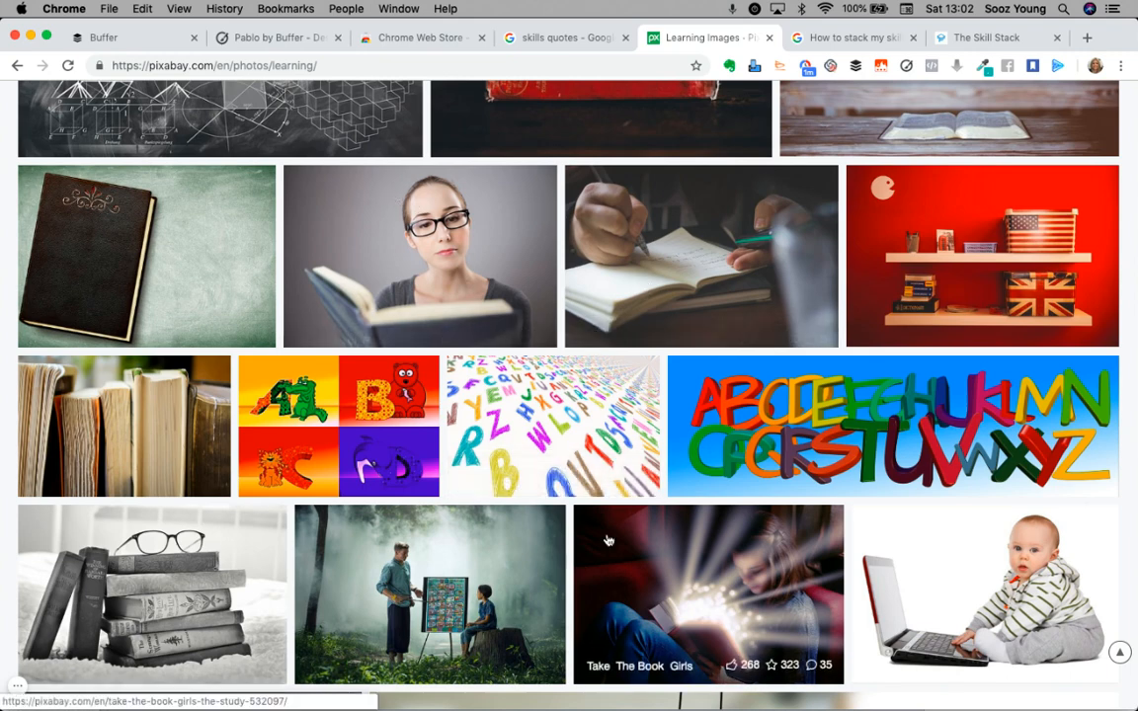
scroll(608, 541, "down", 2)
scroll(608, 541, "down", 3)
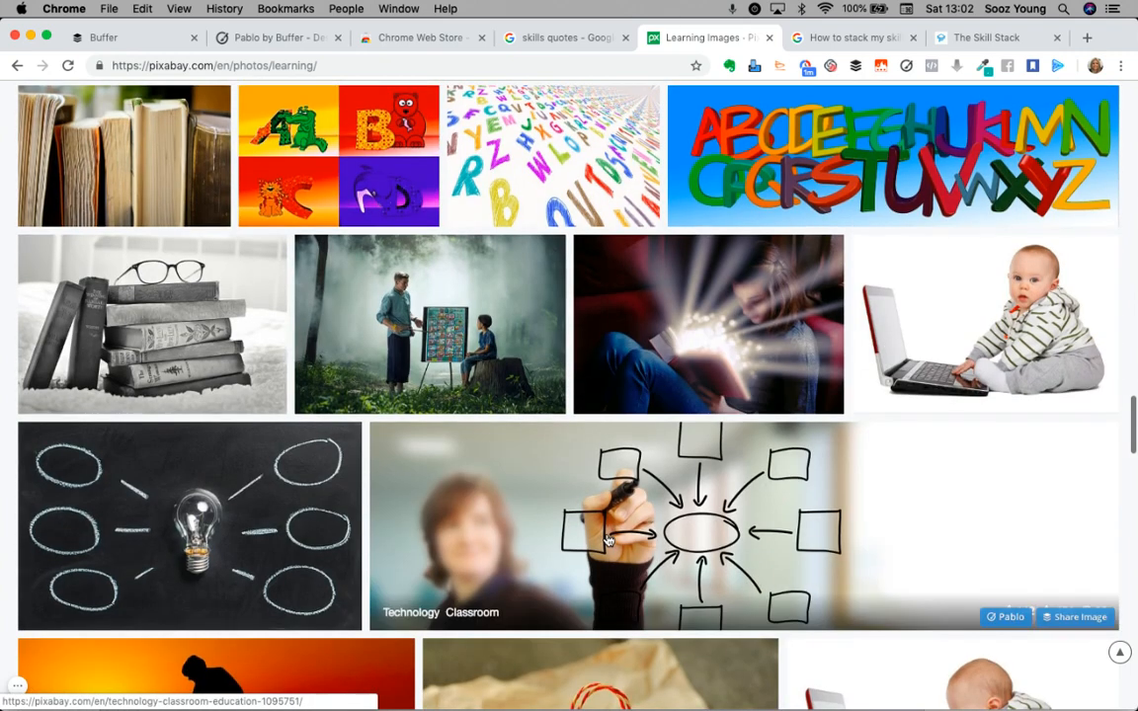
scroll(609, 541, "down", 12)
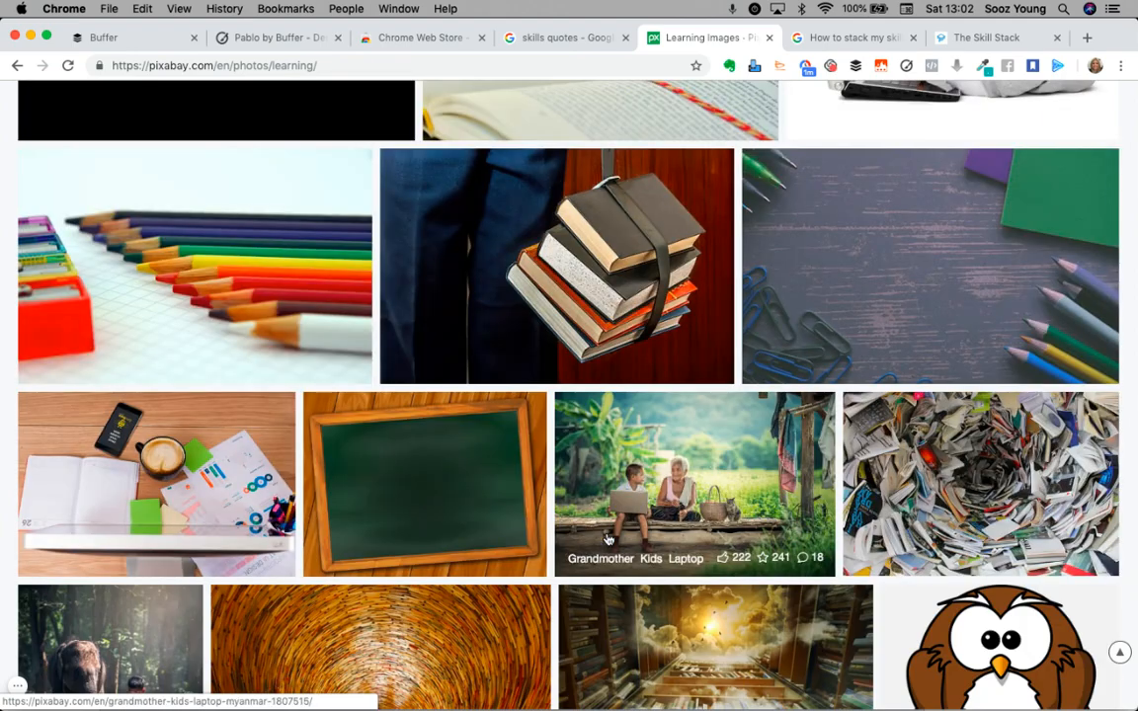
scroll(609, 540, "up", 20)
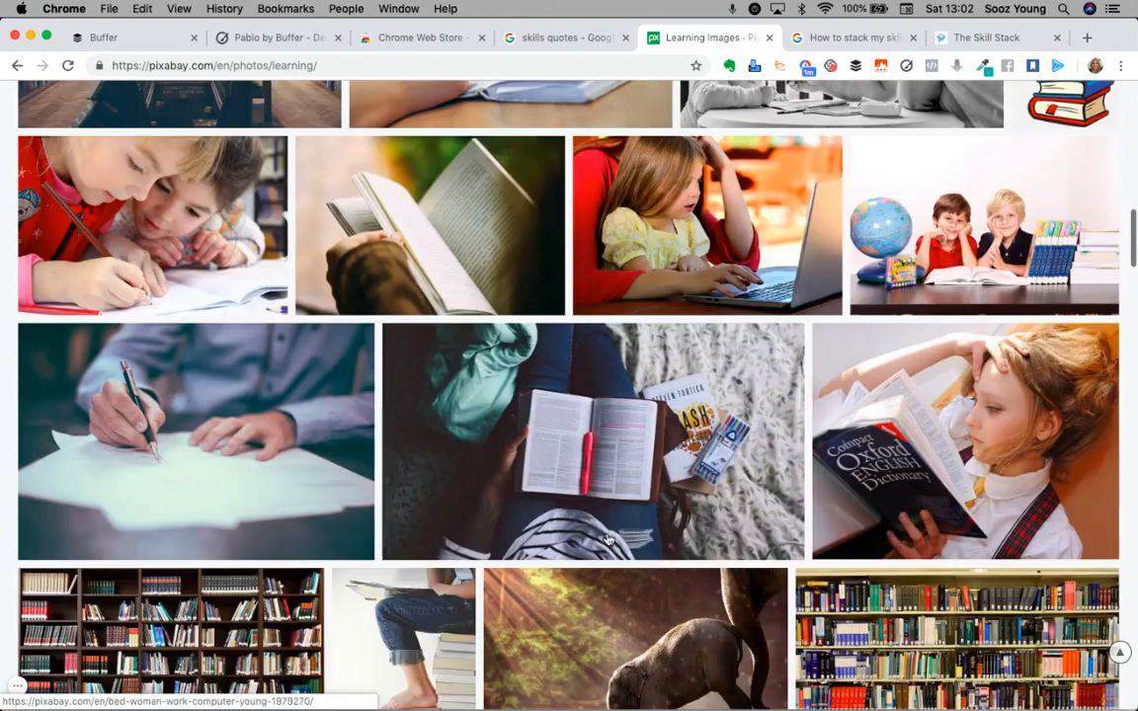
scroll(609, 540, "up", 5)
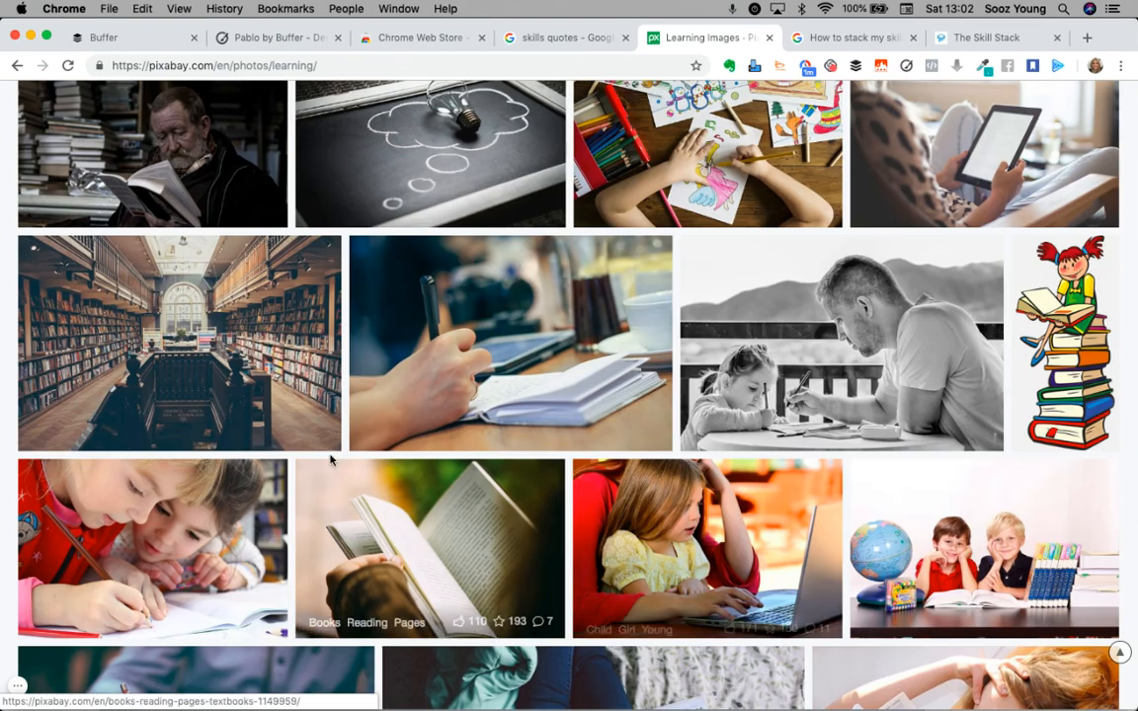
scroll(373, 374, "up", 5)
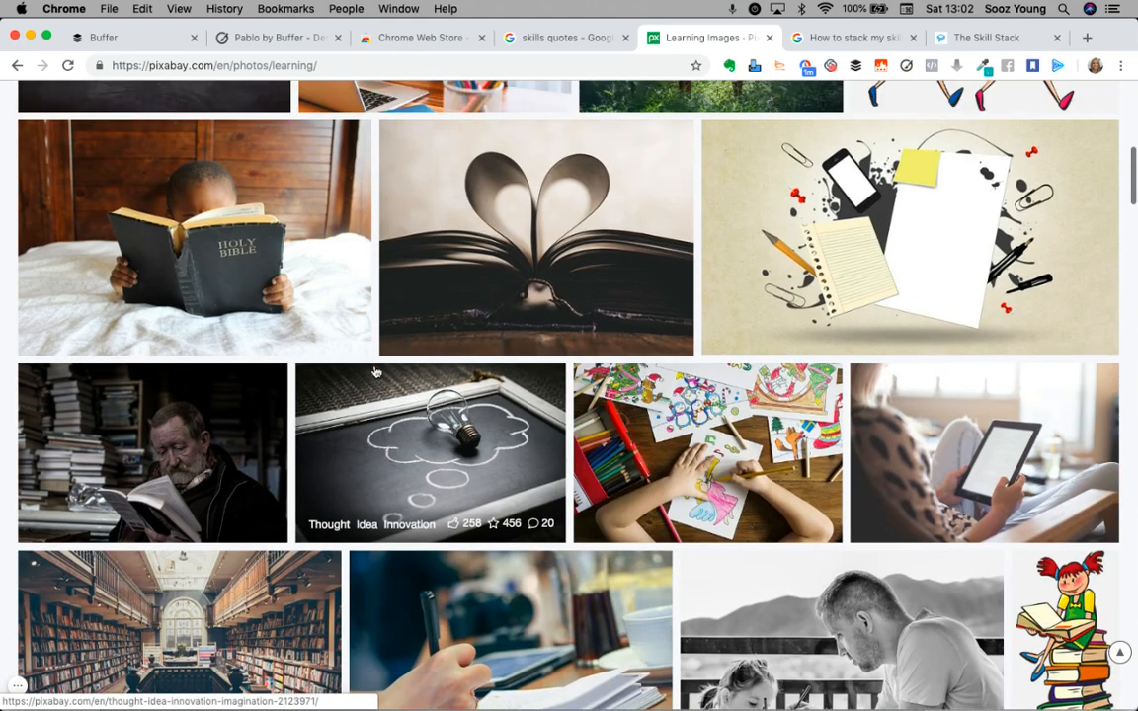
scroll(374, 371, "up", 7)
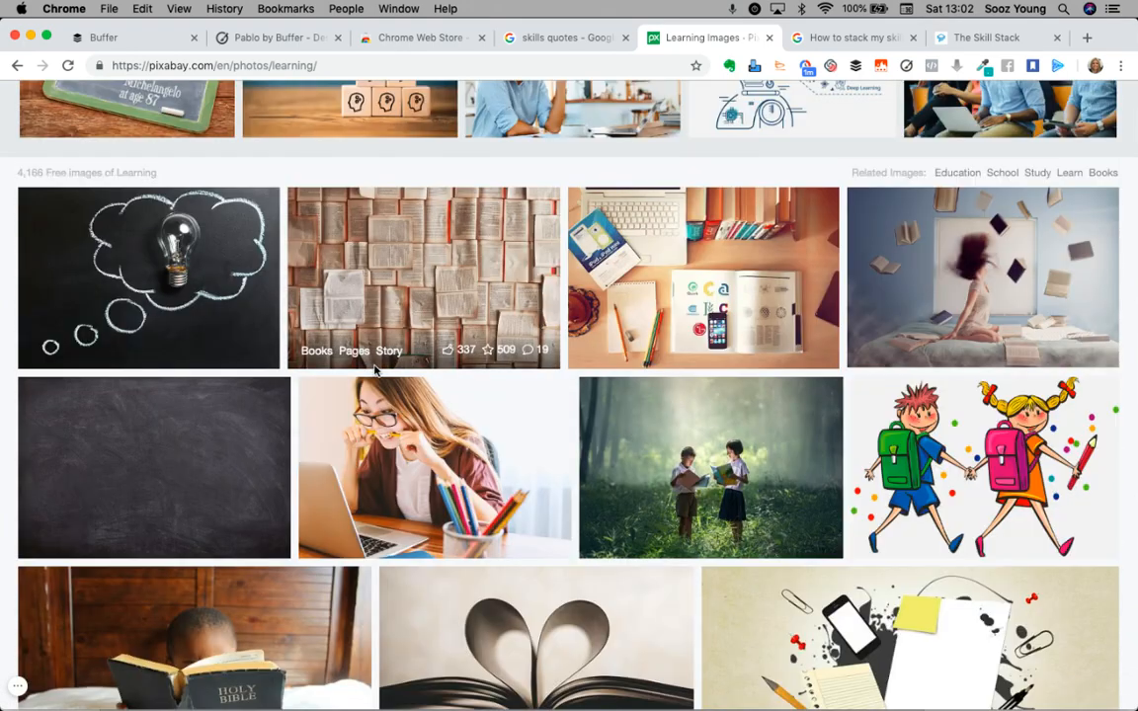
scroll(374, 372, "up", 4)
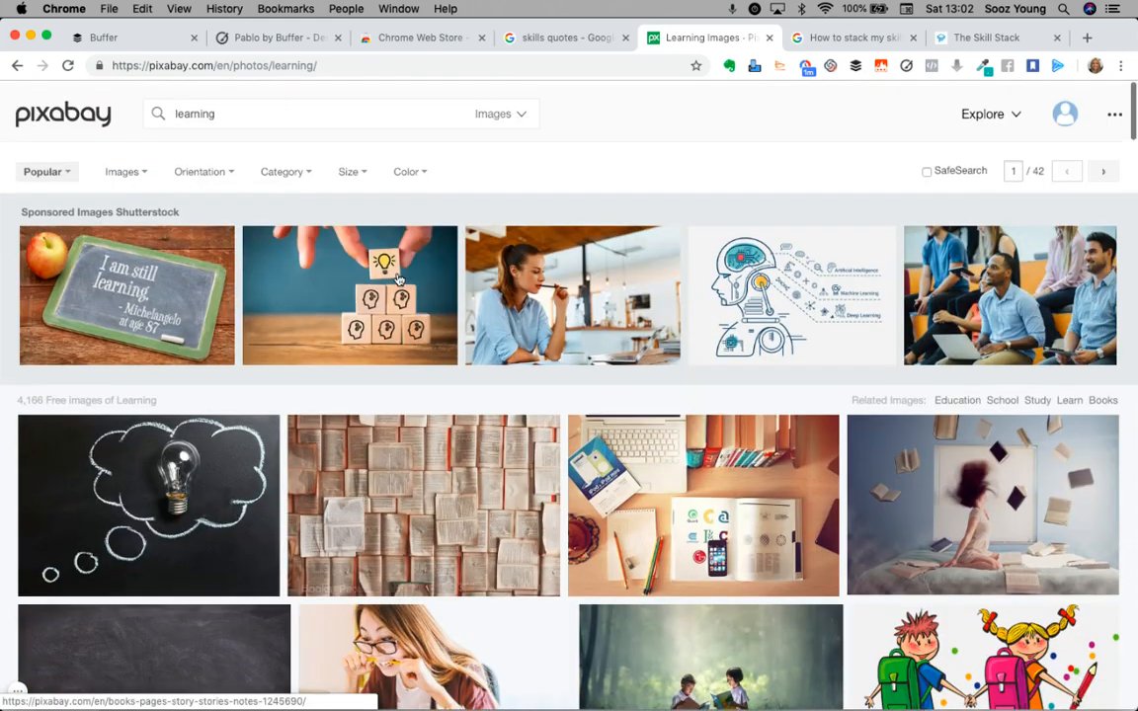
left_click(286, 170)
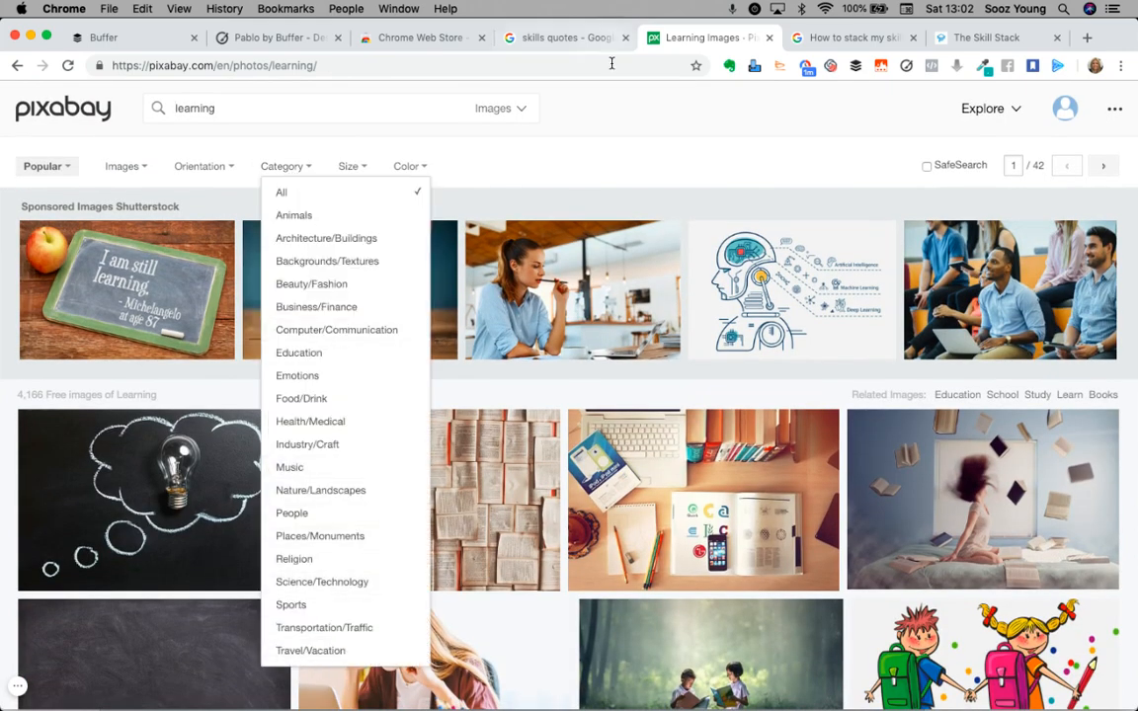
- Open the Notebook Workplace Desk photo with the laptop, books and phone, and send it to Pablo for editing
scroll(625, 589, "down", 5)
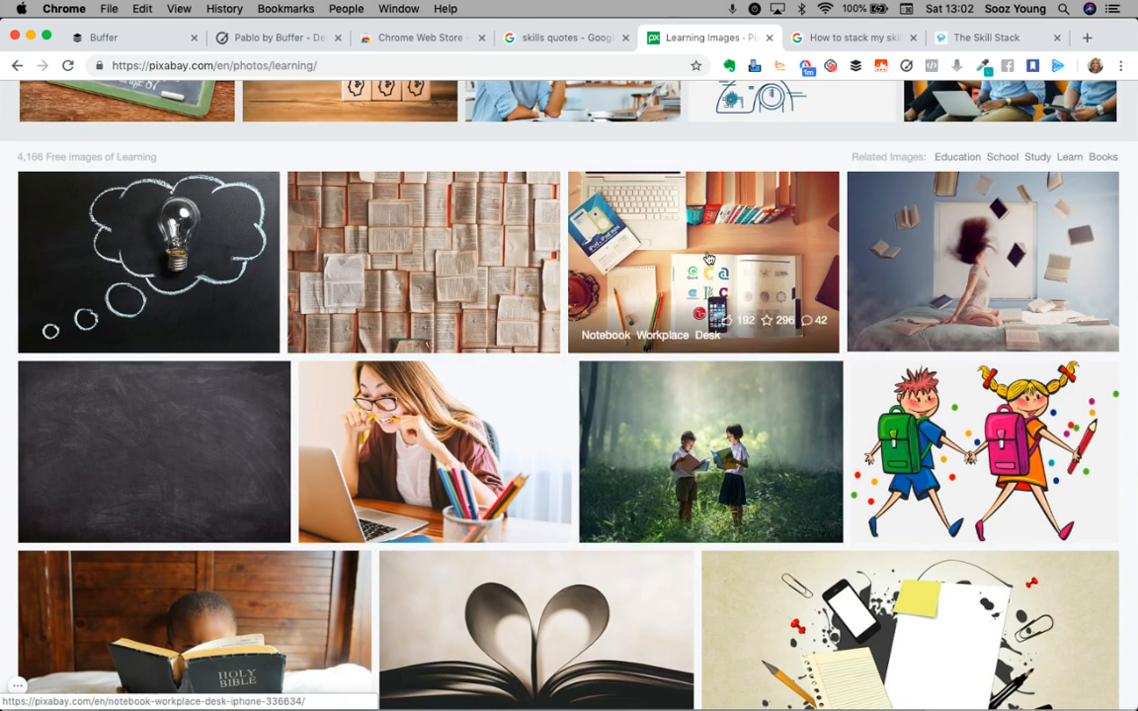
left_click(708, 259)
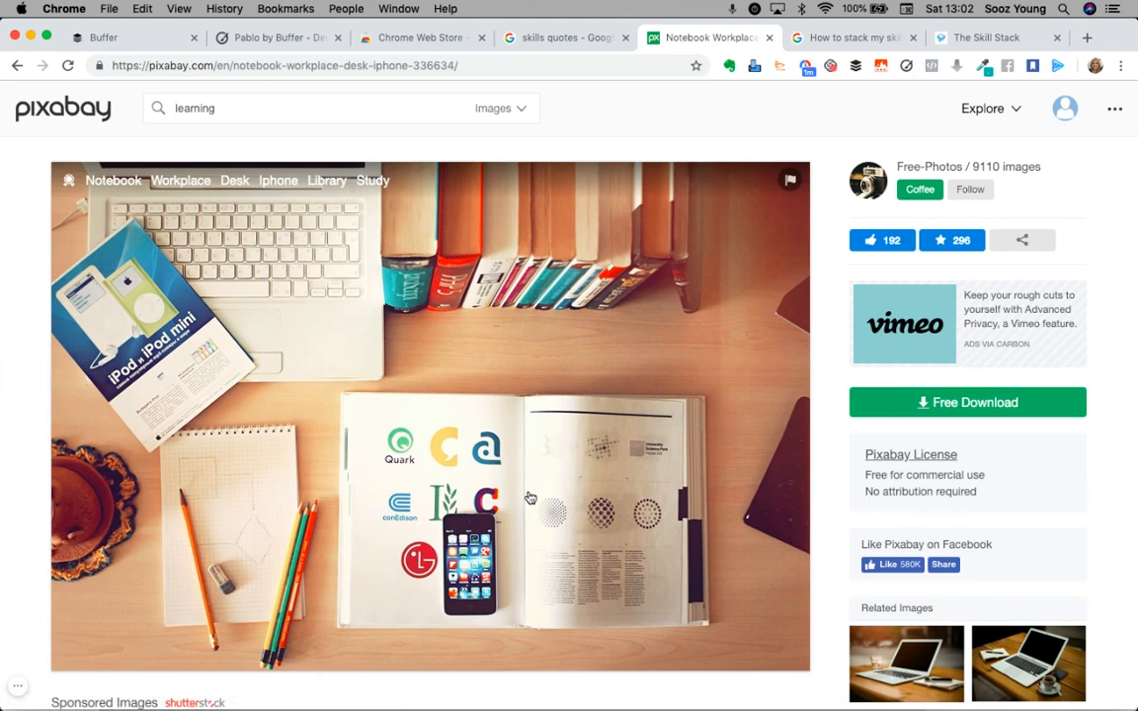
scroll(531, 498, "down", 2)
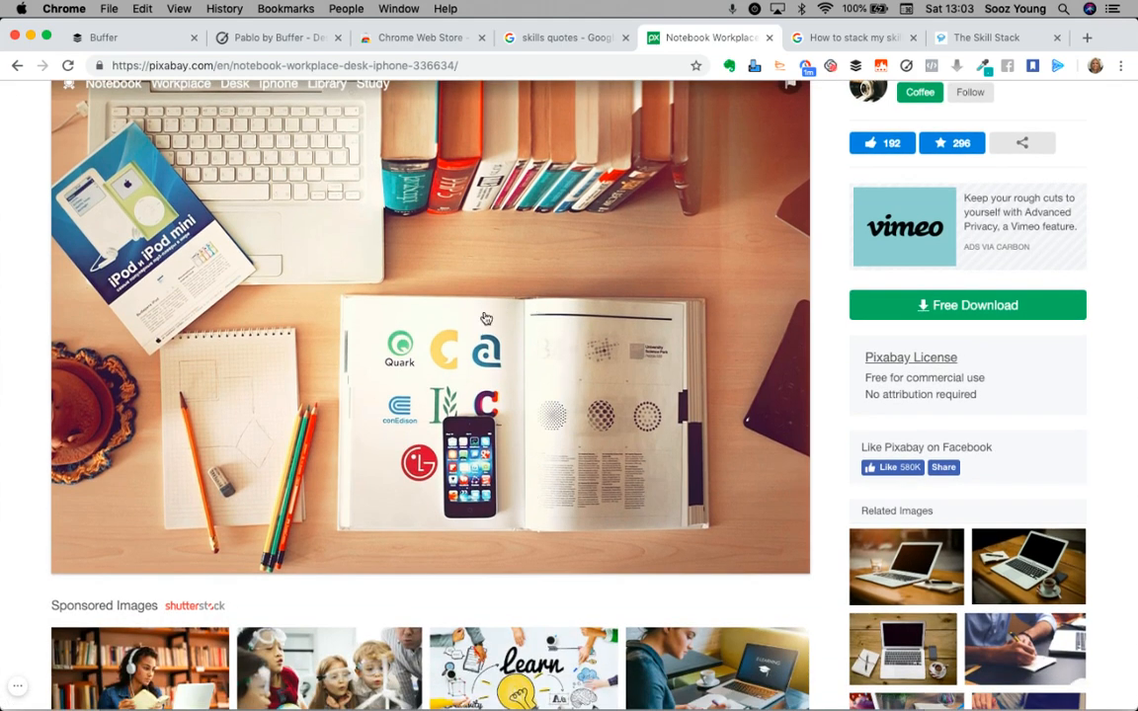
mouse_move(366, 365)
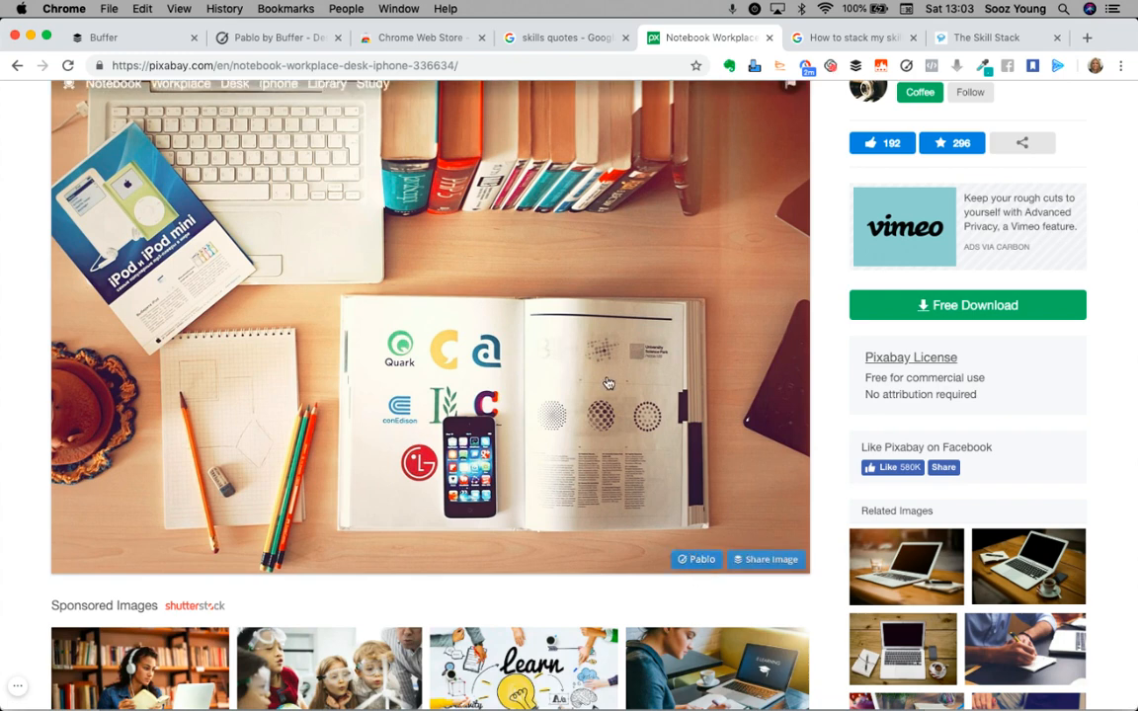
left_click(697, 560)
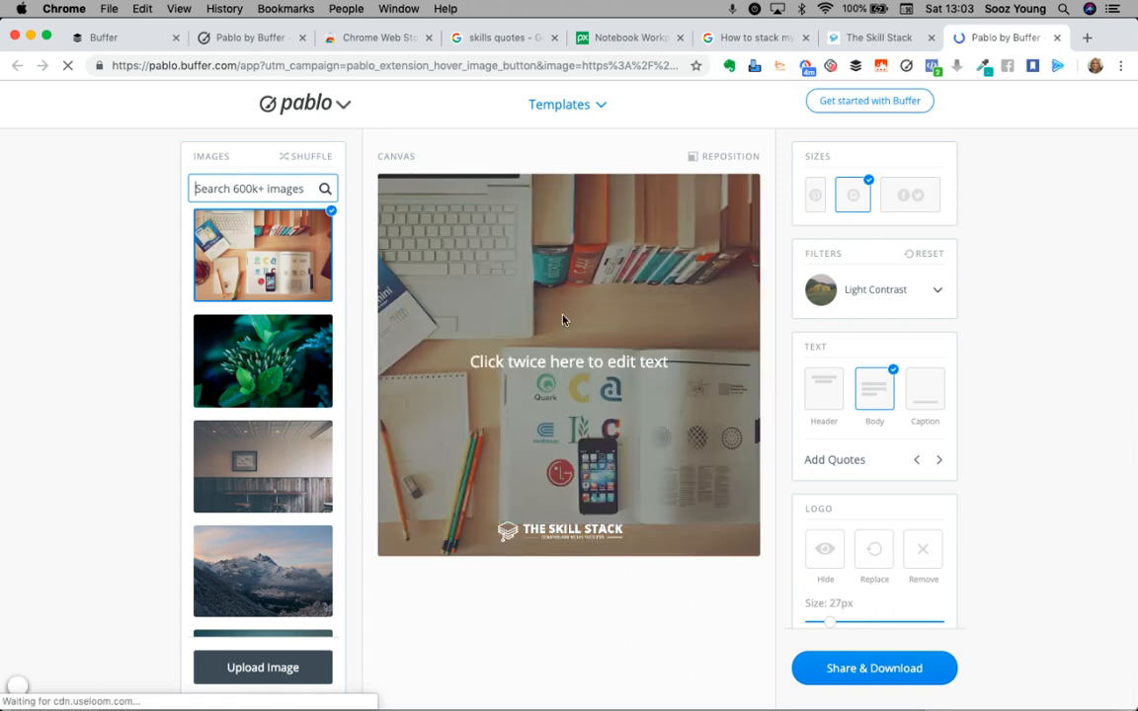
- Hide the logo, try the wide Facebook and Twitter canvas size, and return to the square Instagram size
left_click(827, 560)
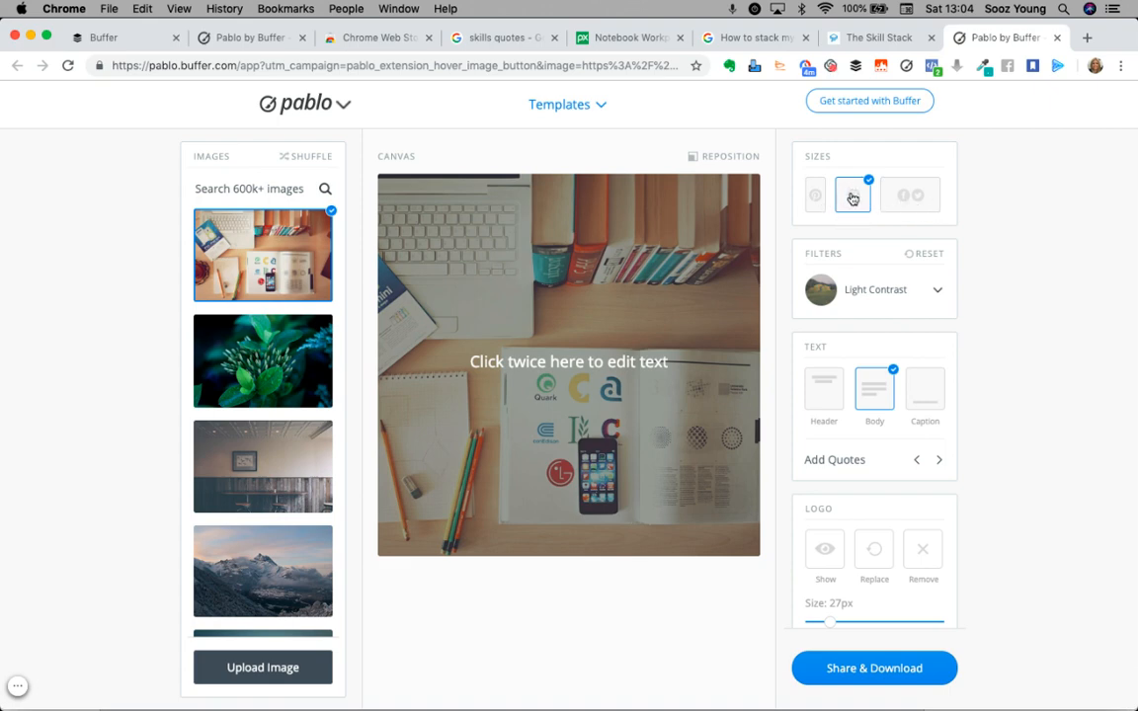
left_click(911, 197)
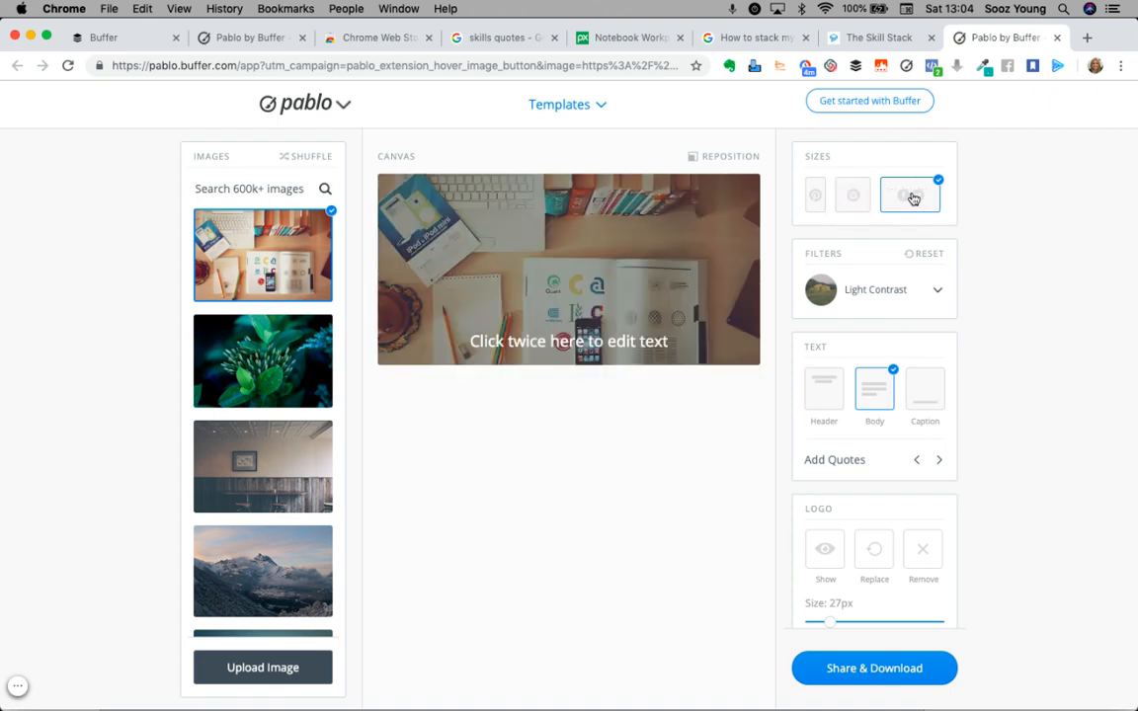
left_click(854, 195)
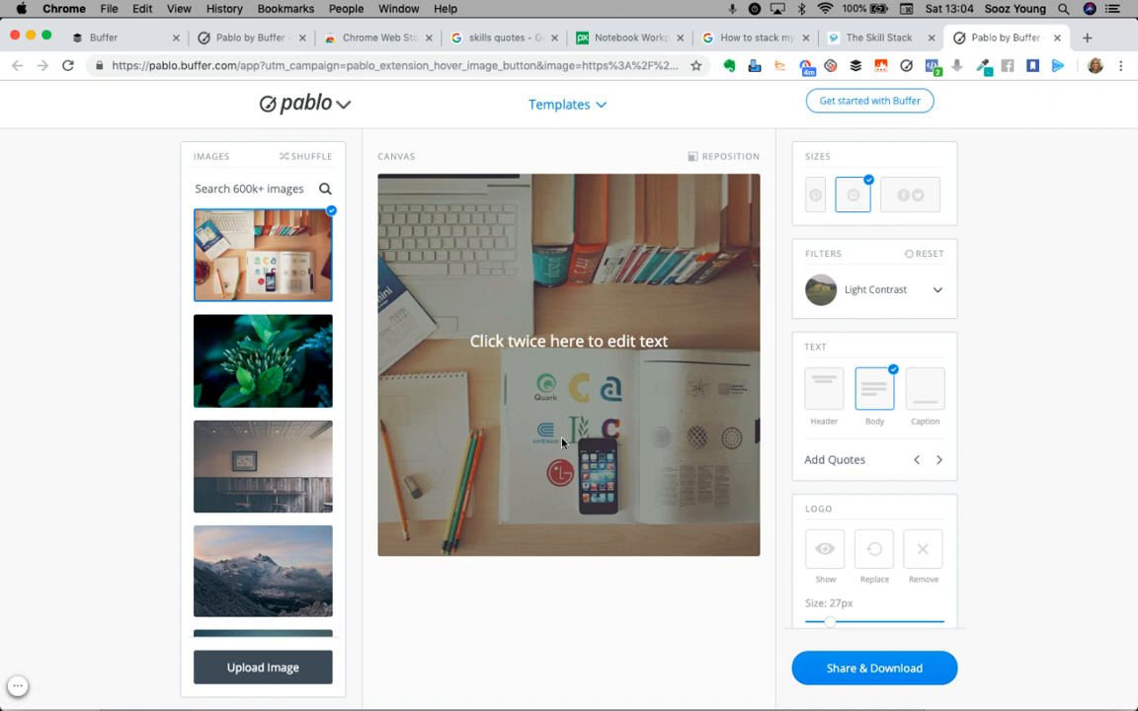
- Try the Grayscale filter on the desk image and switch back to the Light Contrast filter
left_click(939, 290)
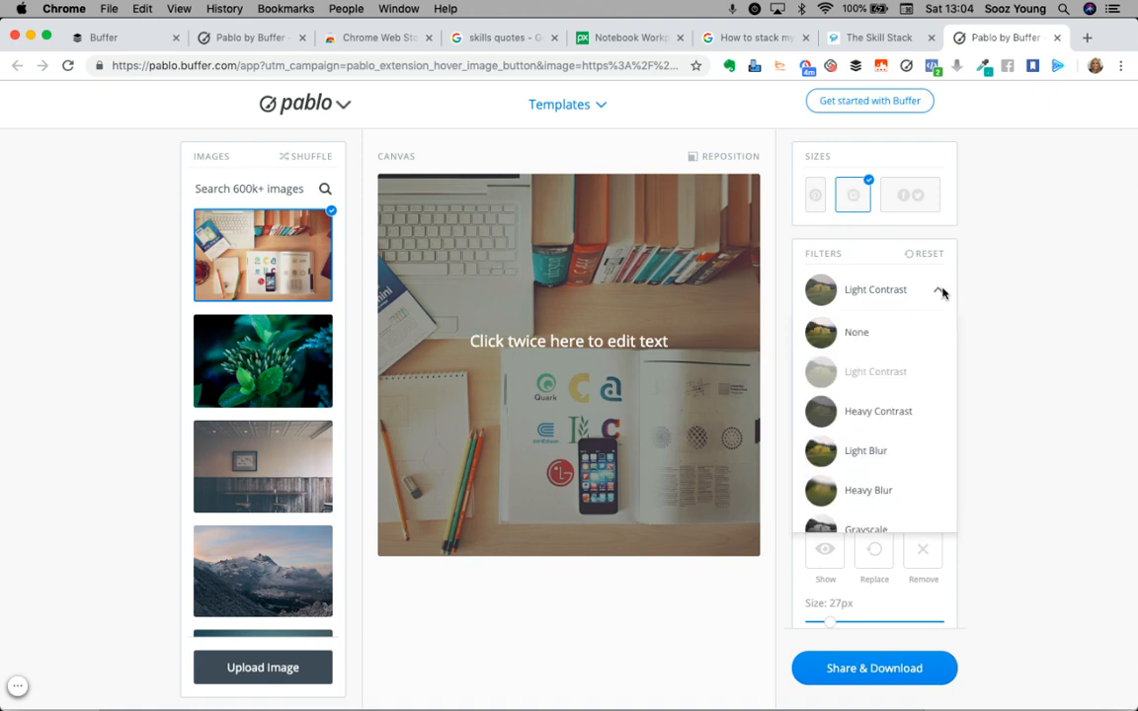
scroll(856, 470, "down", 3)
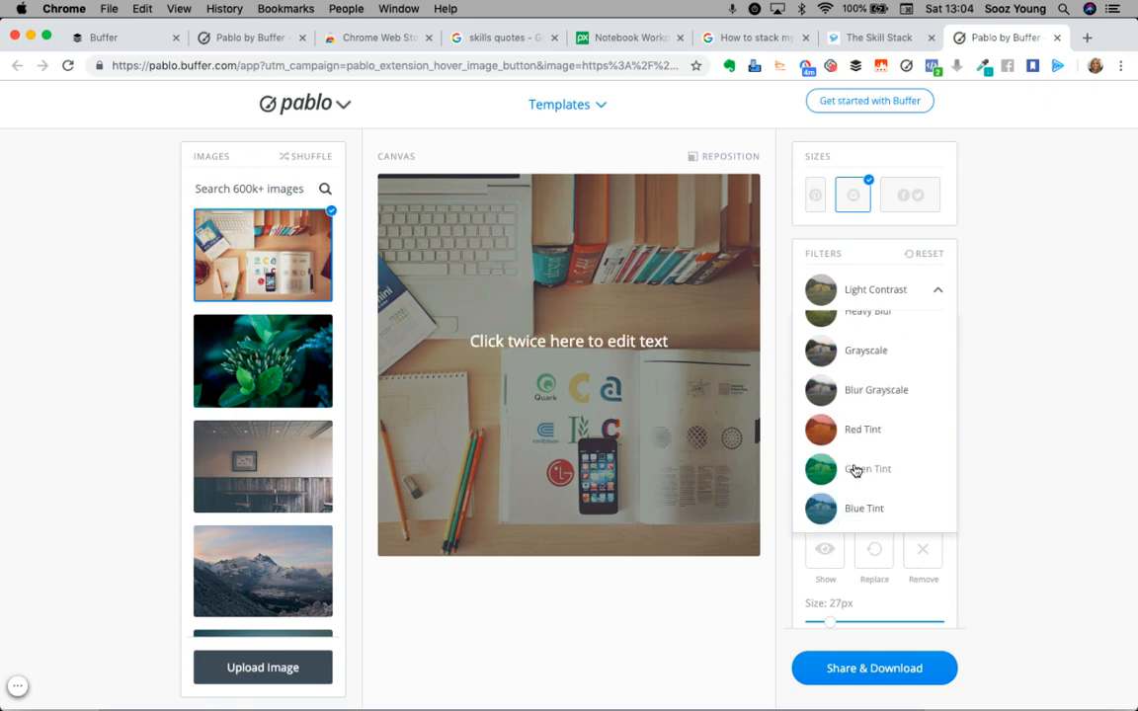
scroll(830, 523, "down", 2)
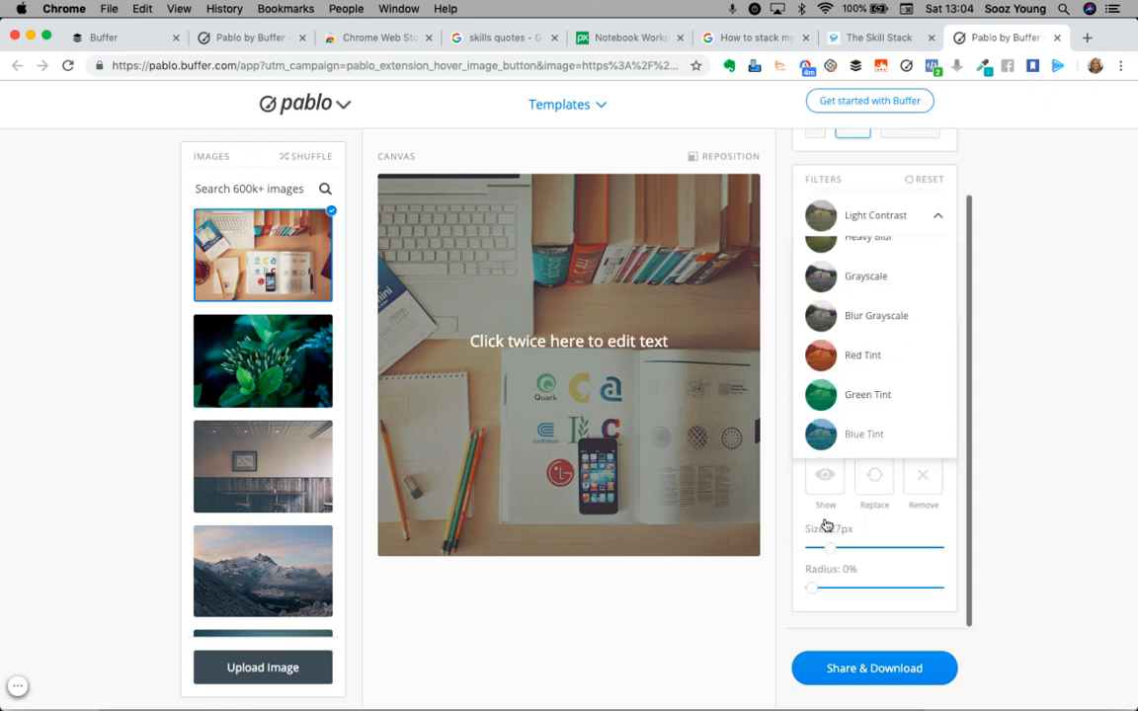
left_click(833, 284)
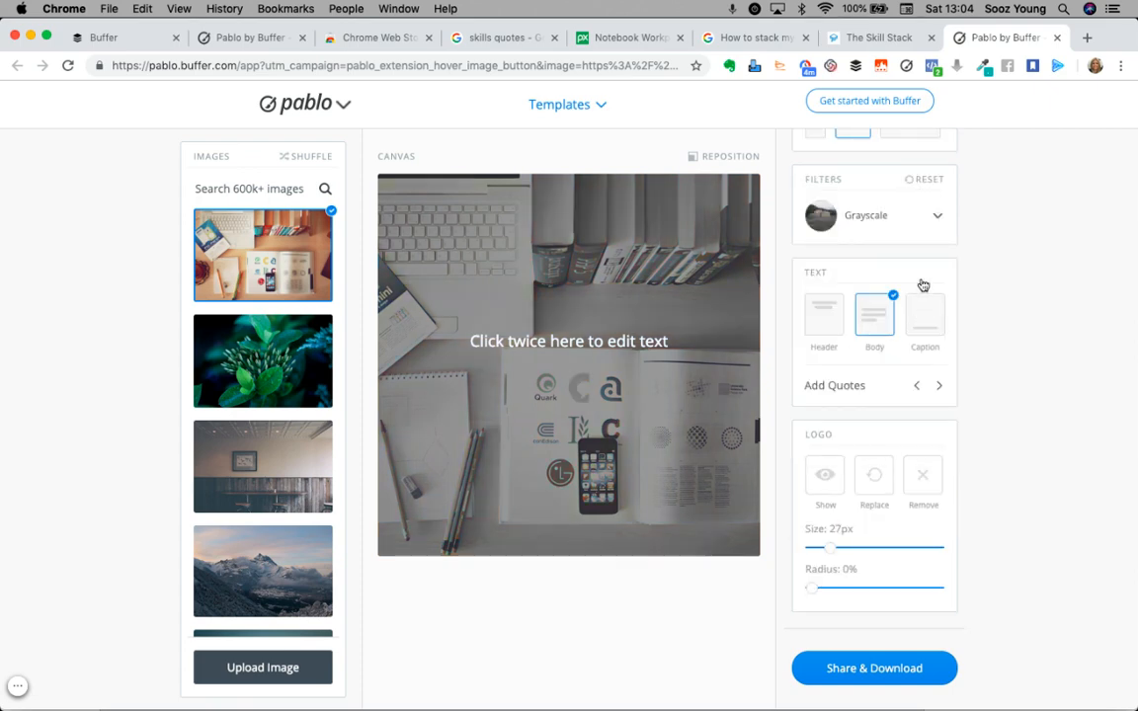
left_click(934, 217)
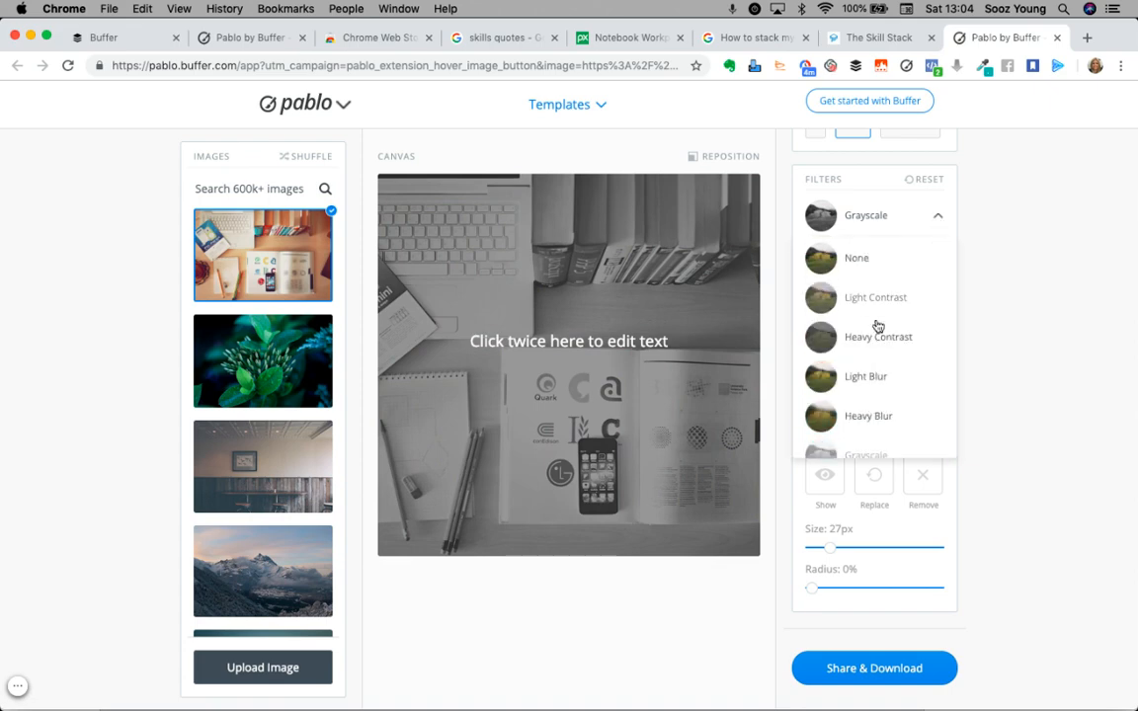
left_click(824, 306)
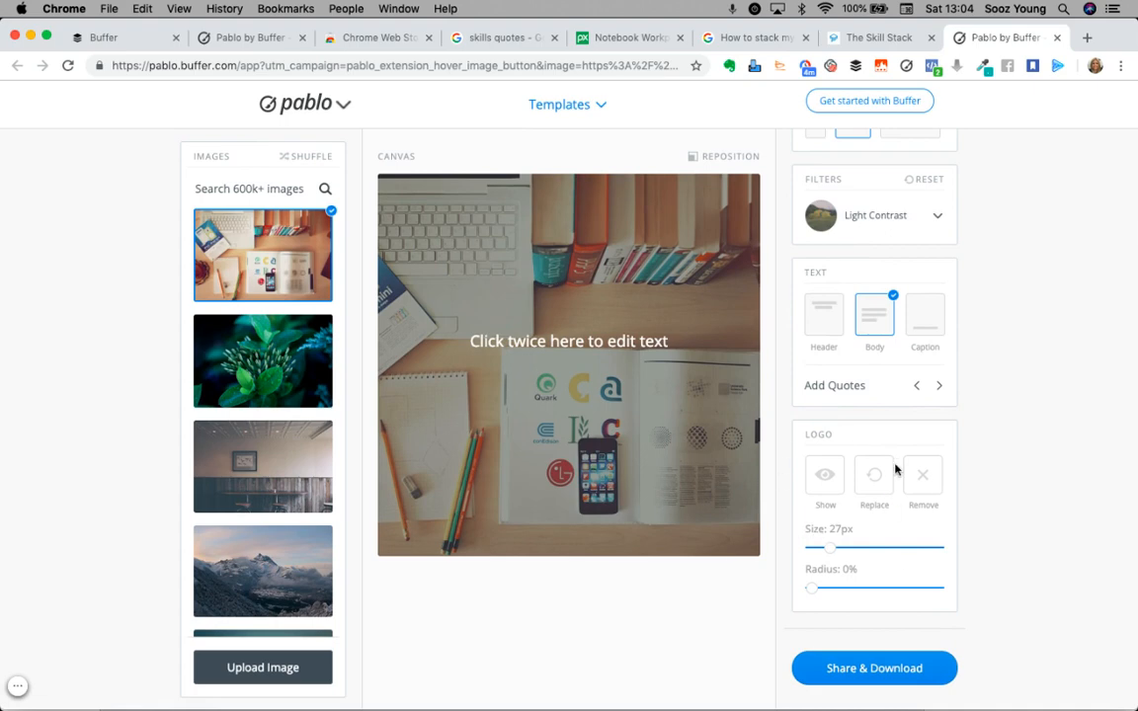
- Show the Skill Stack logo and place it at the bottom centre of the image
left_click(825, 483)
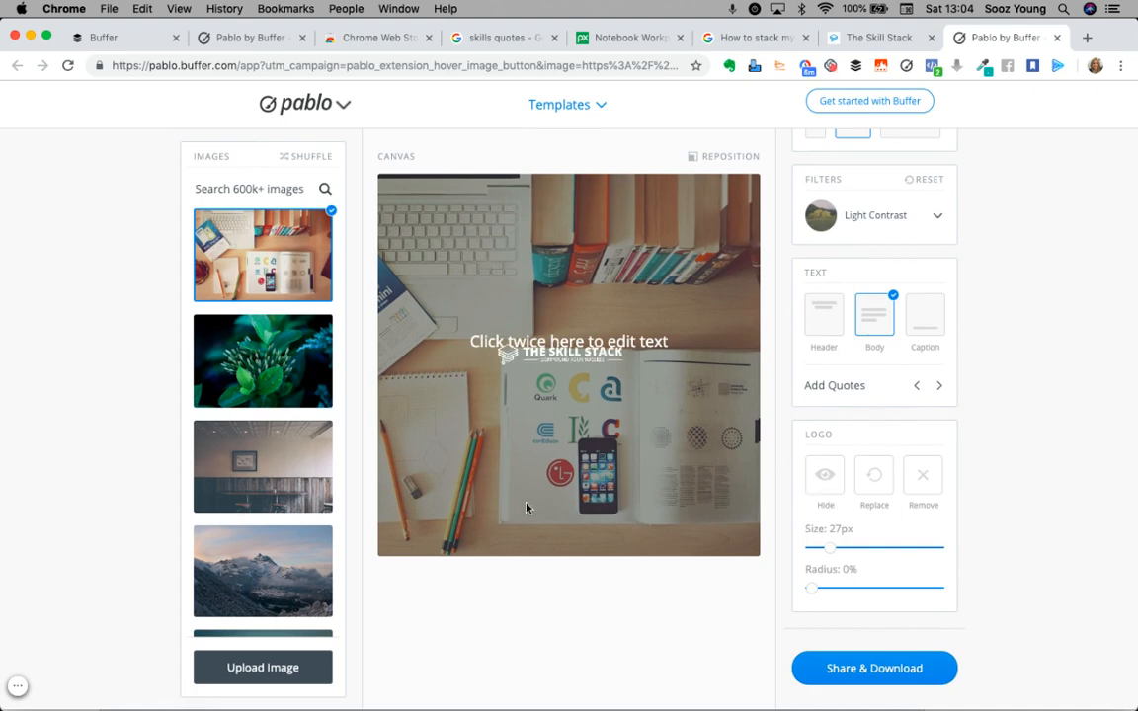
left_click_drag(527, 351, 537, 527)
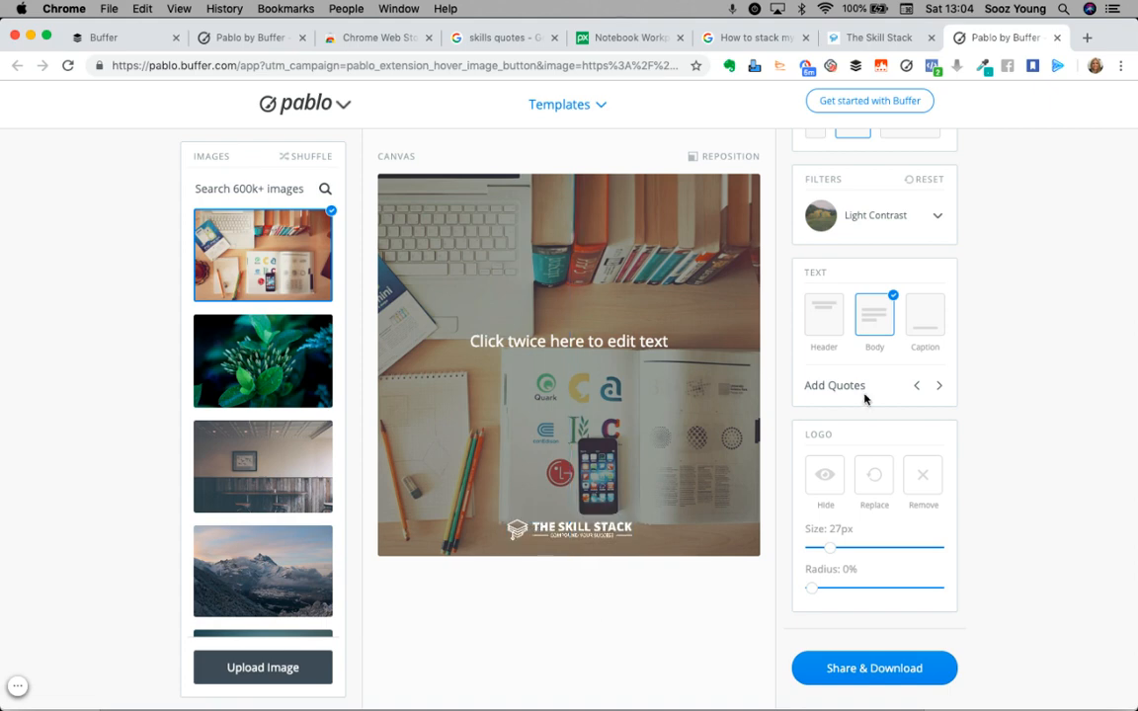
- Try the header, body and caption text blocks on the image, leaving only the caption block enabled
left_click(811, 321)
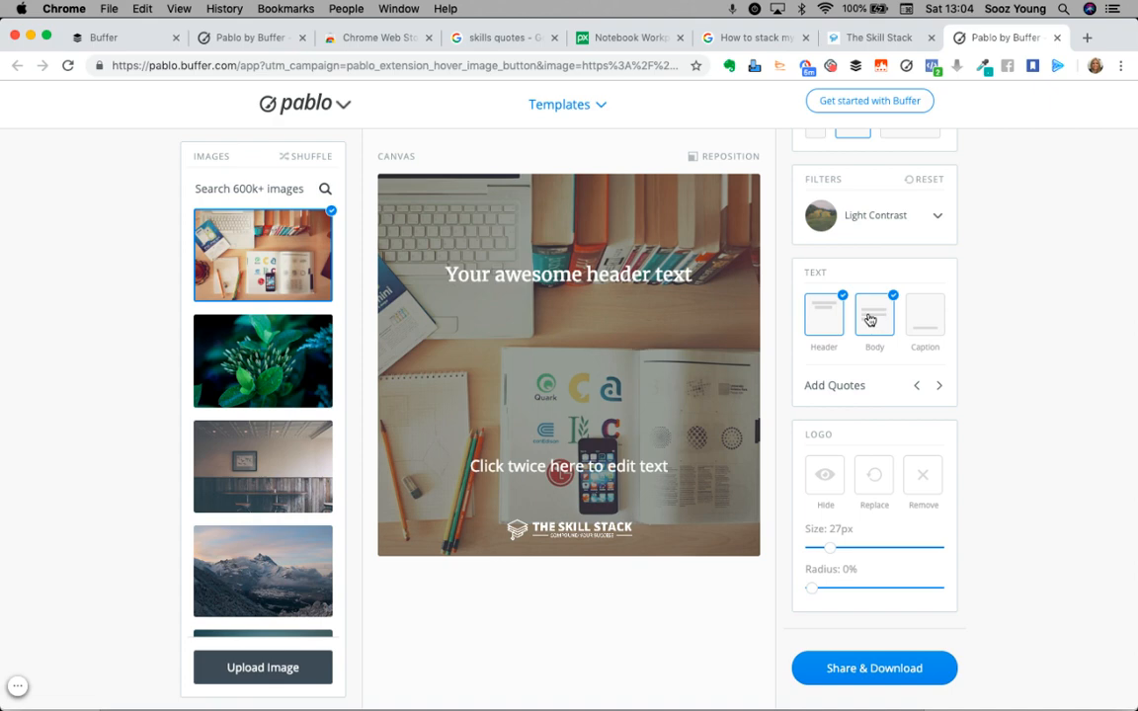
left_click(872, 321)
left_click(919, 316)
left_click(875, 317)
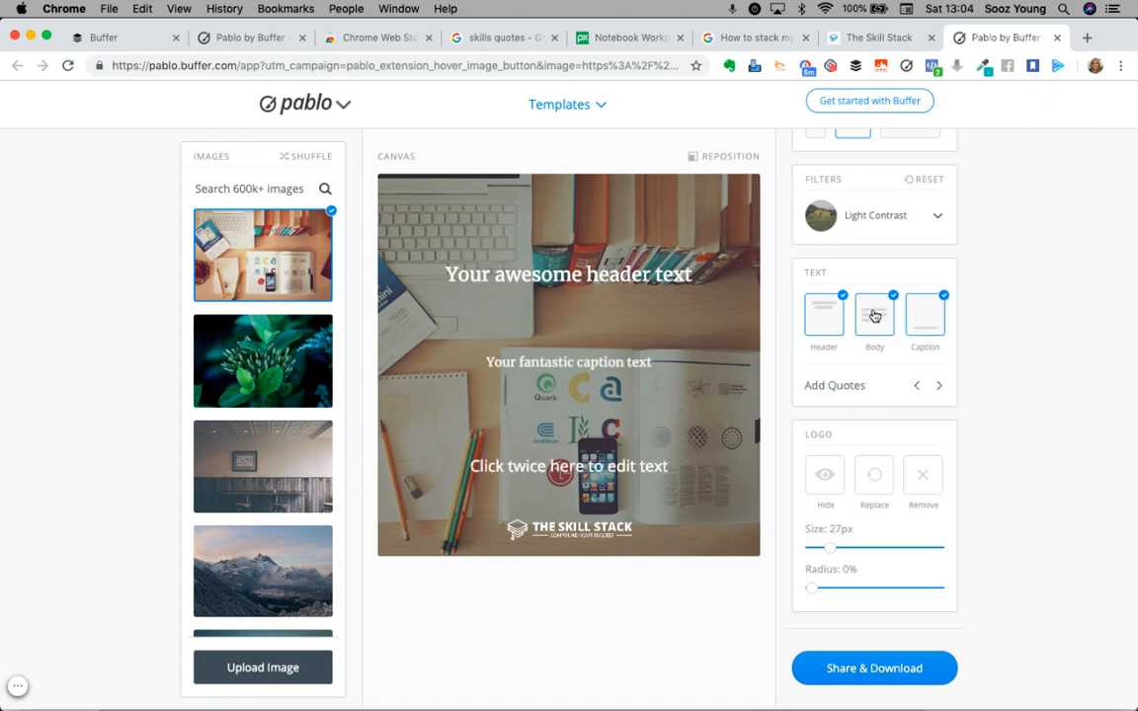
left_click(825, 314)
left_click(875, 314)
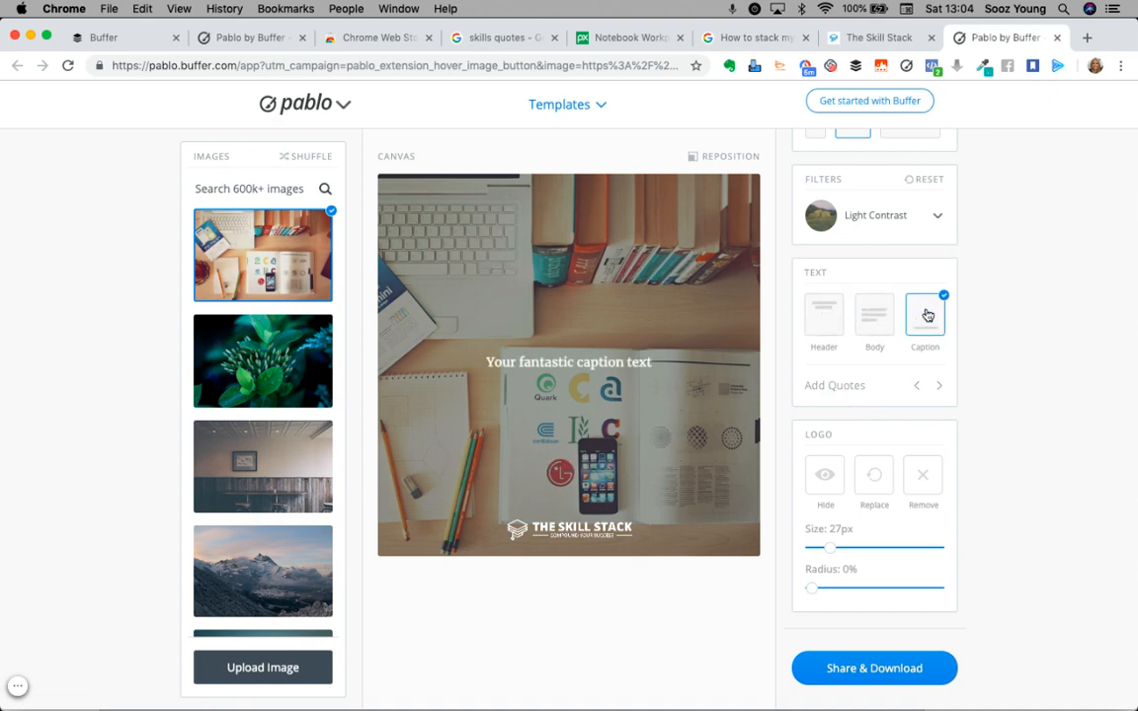
- Swap the caption block for the body block and copy the "Think about the most successful people in the world" text from the Notes document
left_click(925, 314)
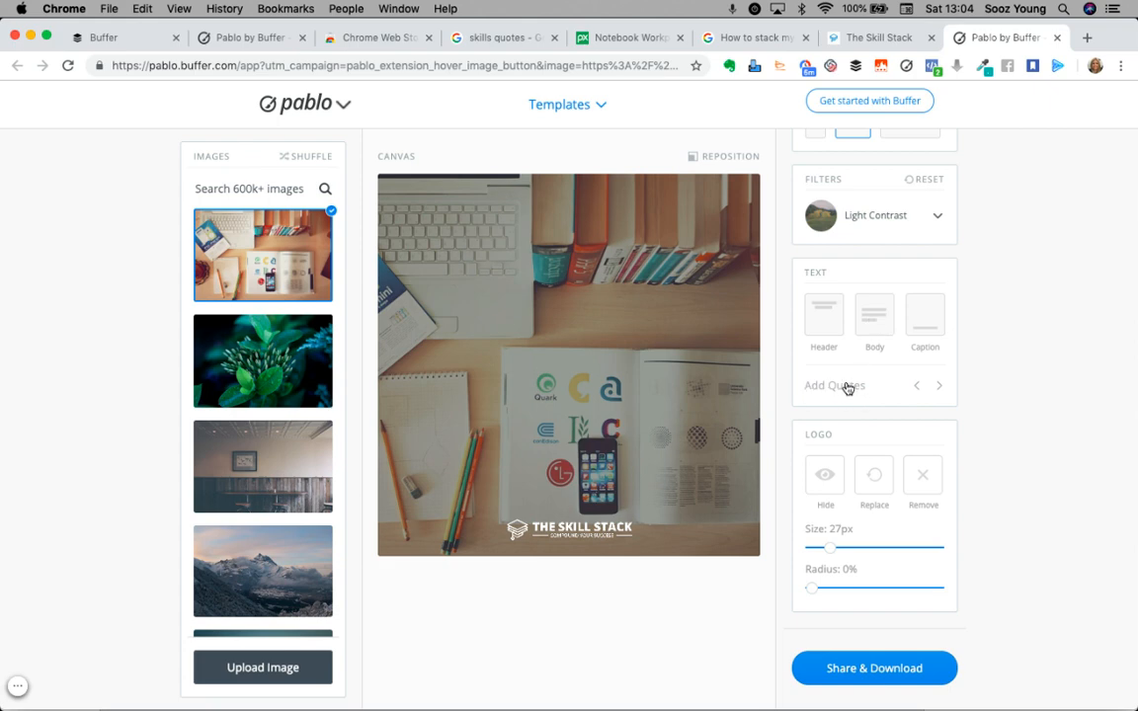
left_click(870, 312)
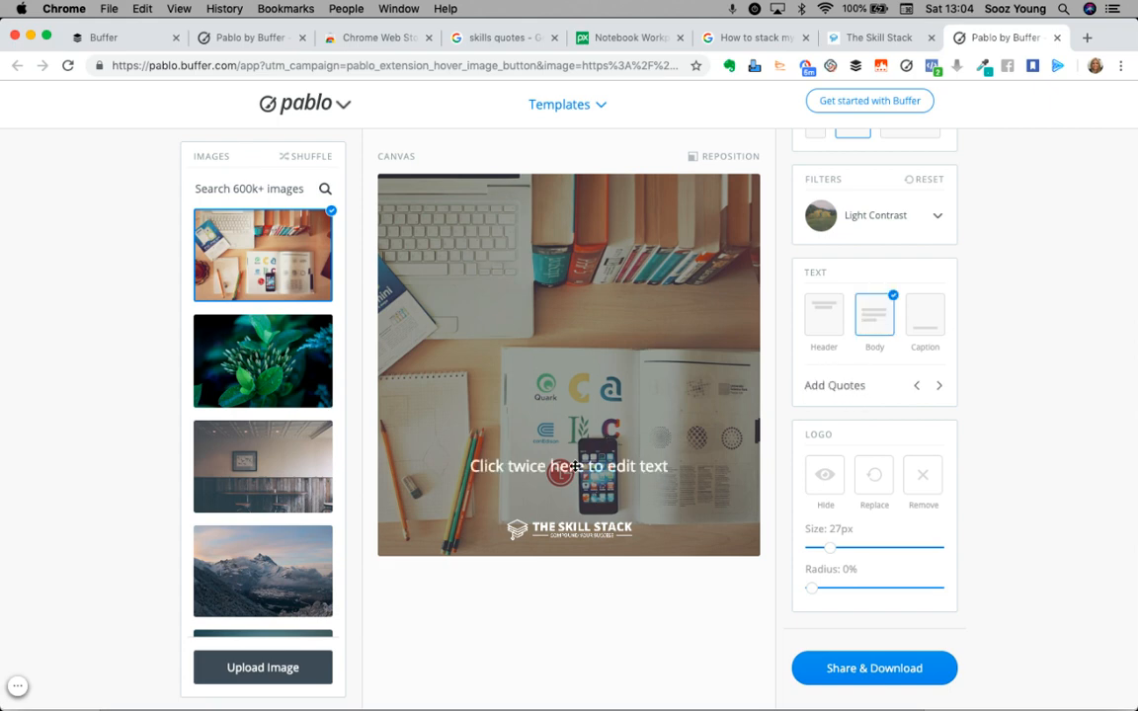
key("ctrl+Up")
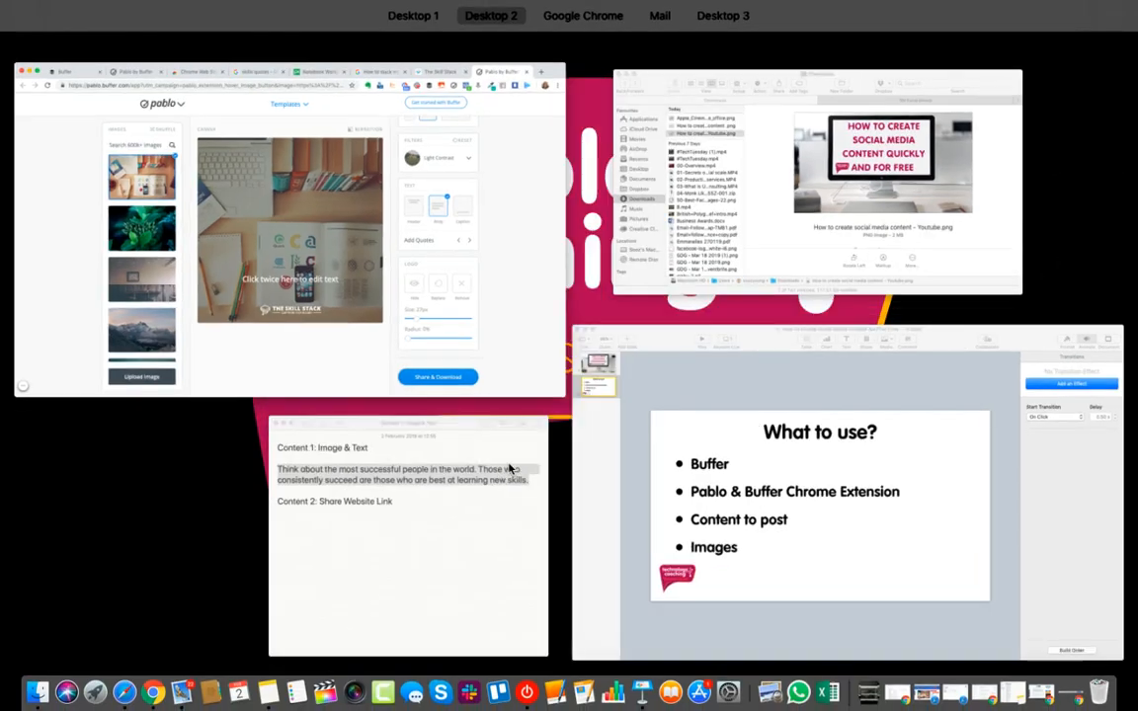
left_click(439, 499)
left_click(817, 249)
left_click_drag(817, 249, 294, 219)
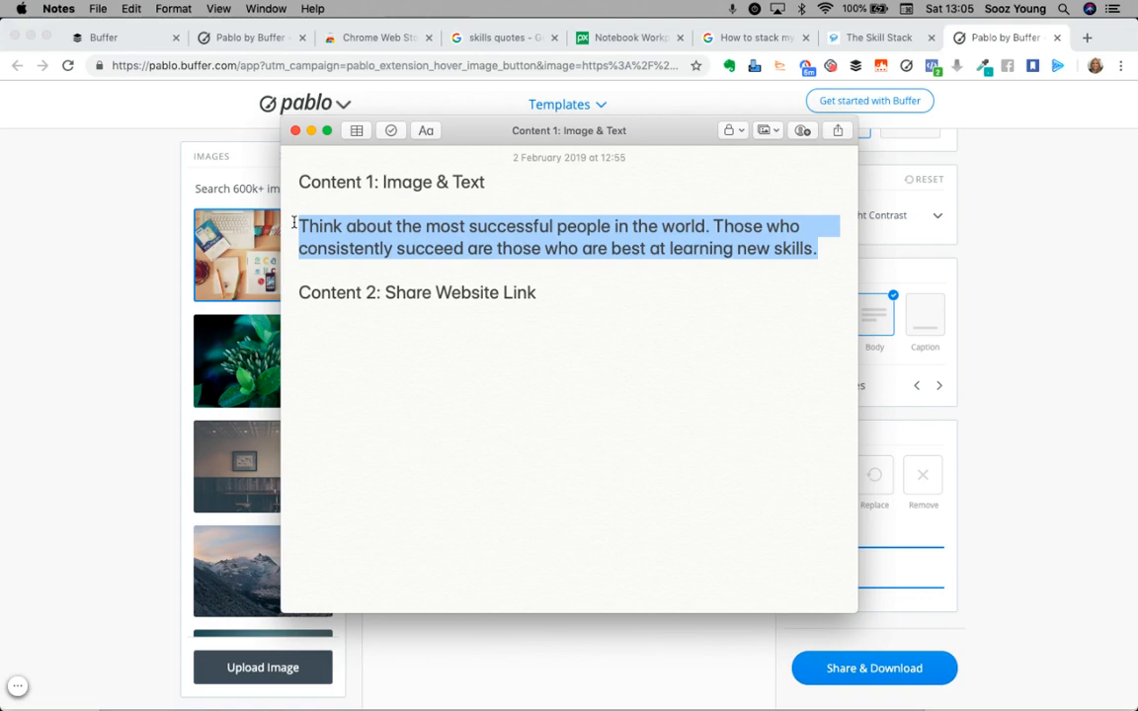
- Back in Pablo, replace the body placeholder with the copied text and move the block to the upper half of the image
key("ctrl+Up")
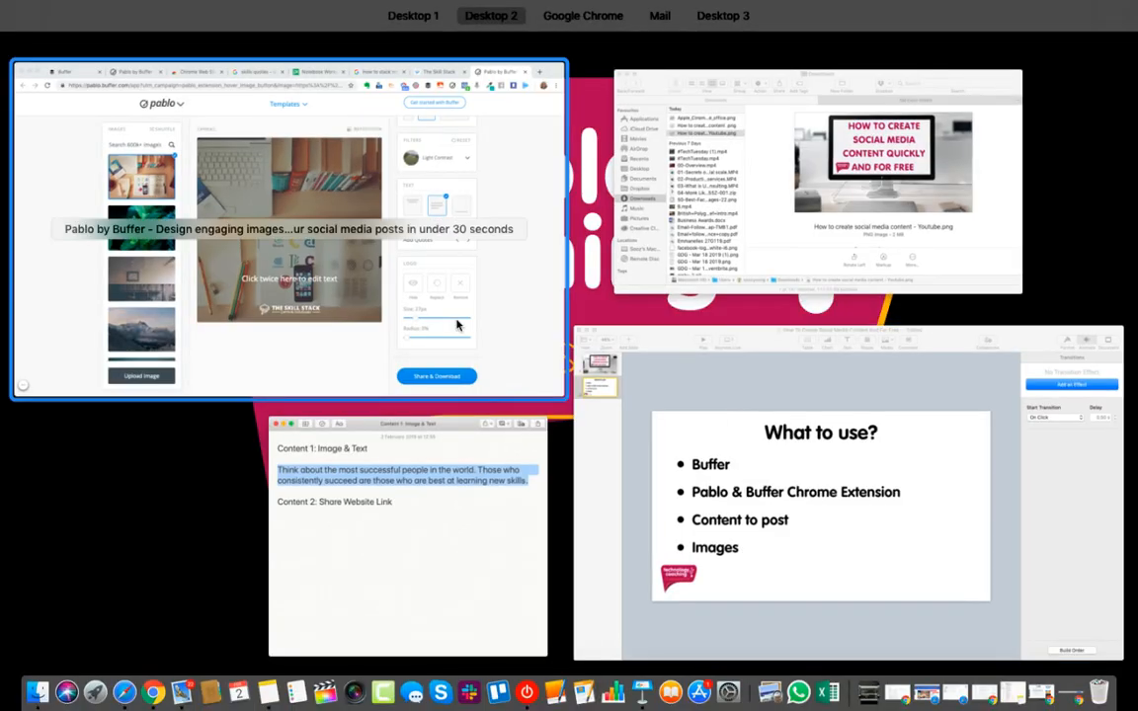
left_click(457, 324)
left_click(551, 468)
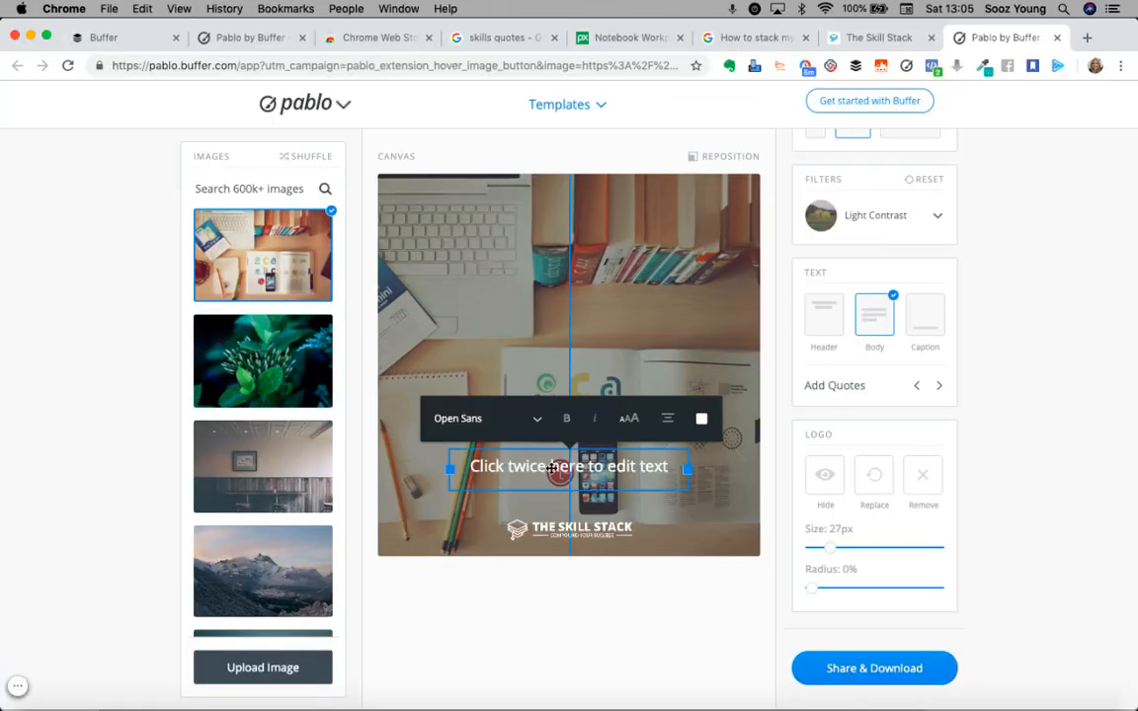
double_click(552, 467)
key("super+v")
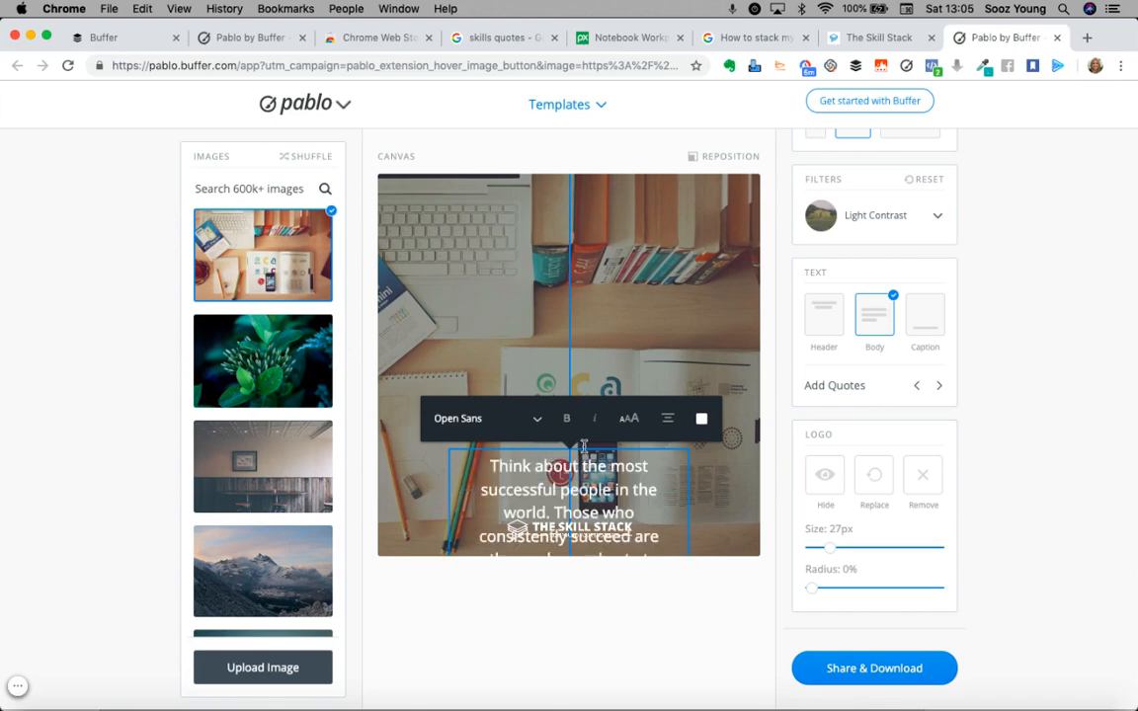
left_click(702, 470)
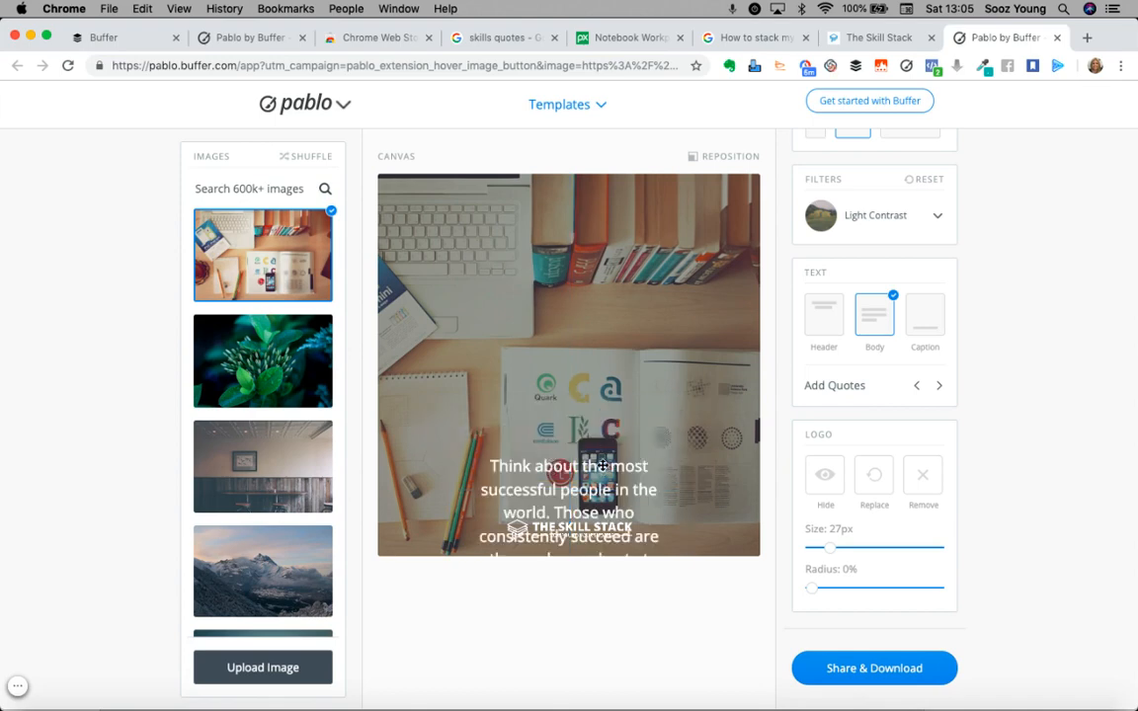
left_click_drag(604, 465, 599, 252)
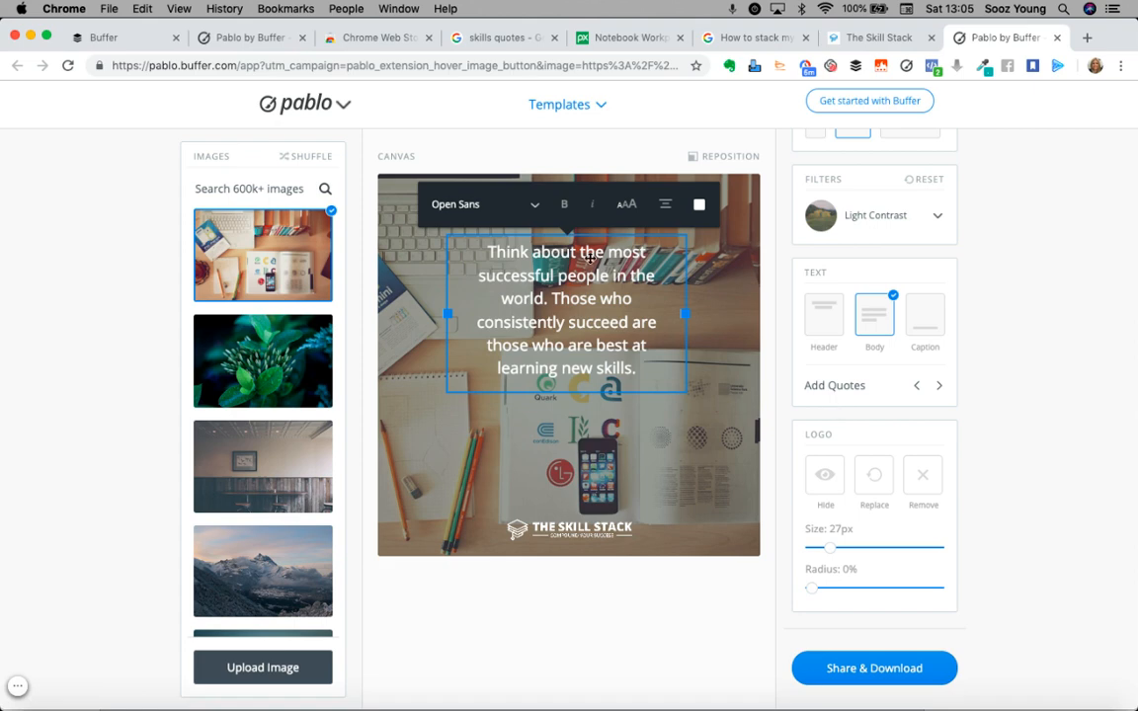
- Change the font of the body text from the font list to Roboto
left_click(529, 207)
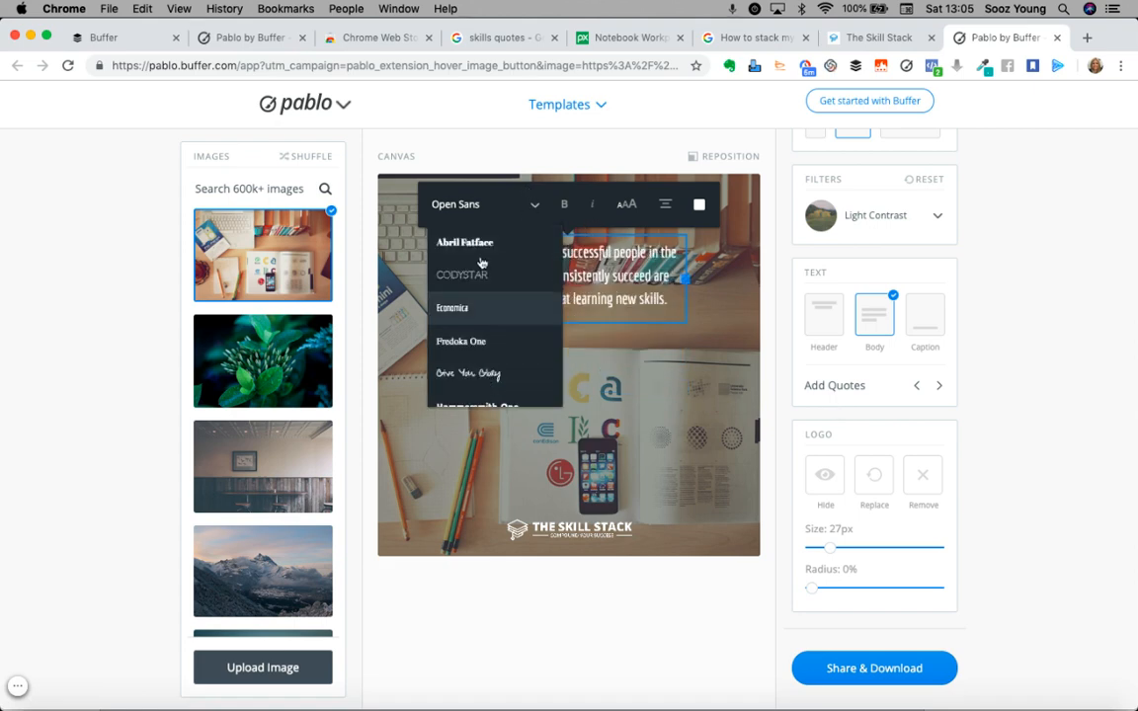
scroll(477, 366, "down", 3)
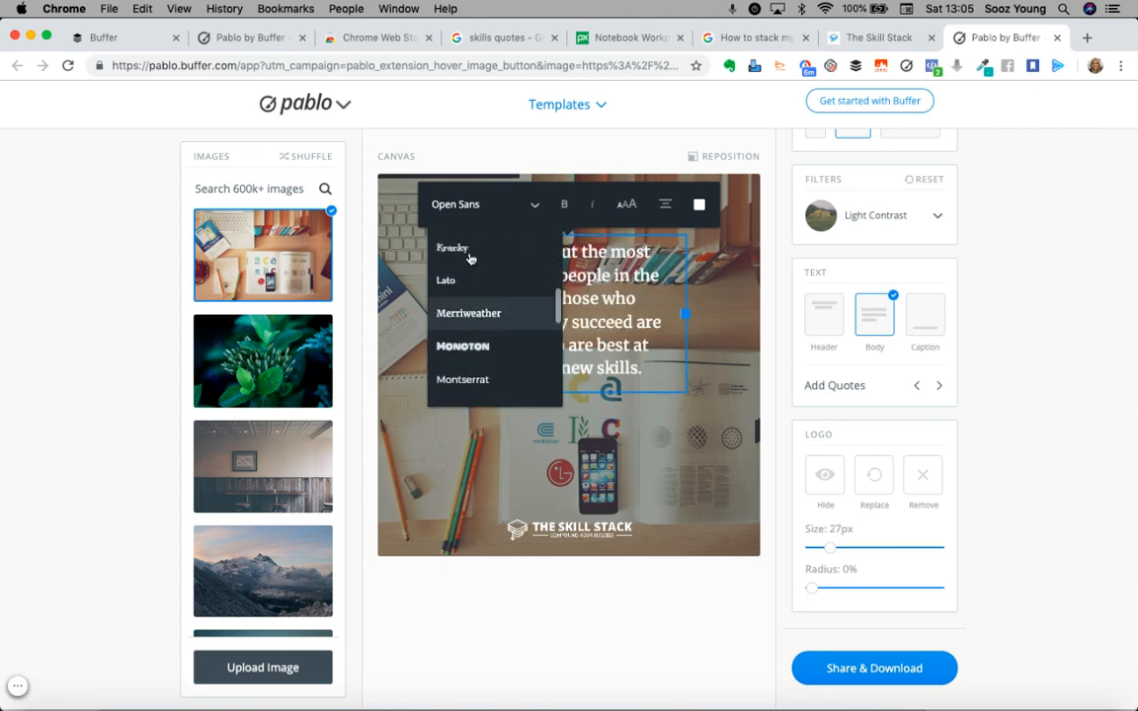
scroll(471, 371, "down", 3)
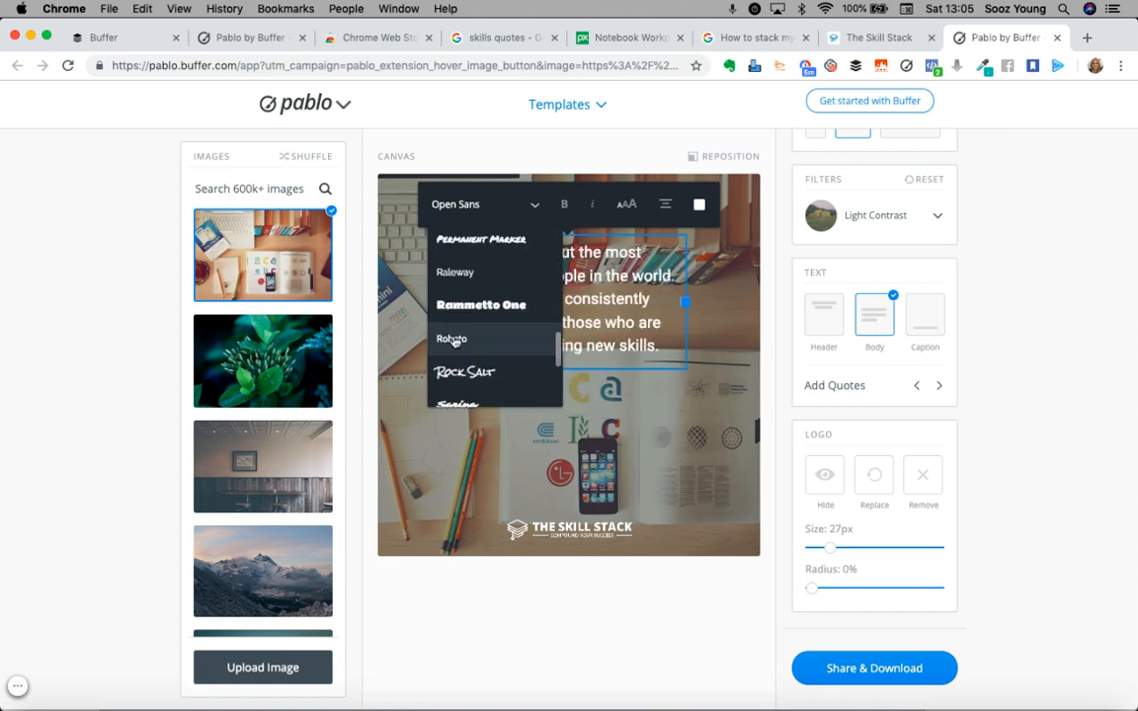
left_click(454, 326)
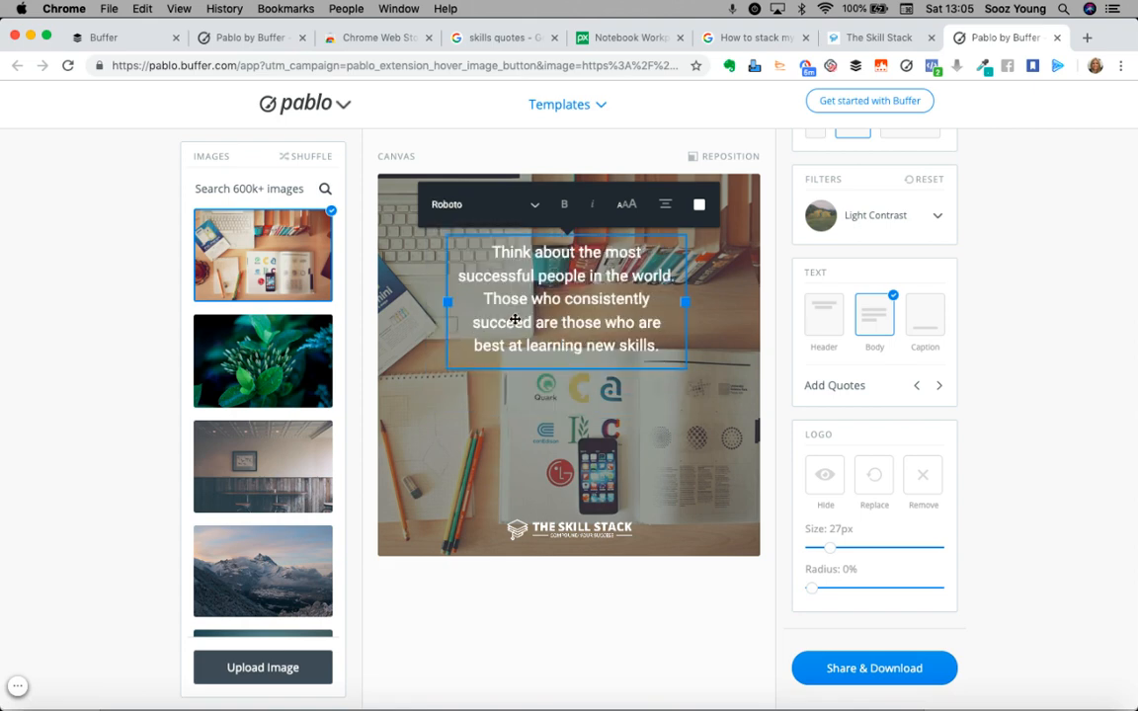
- Enlarge the body text by one size and move the text block slightly higher on the image
left_click(628, 209)
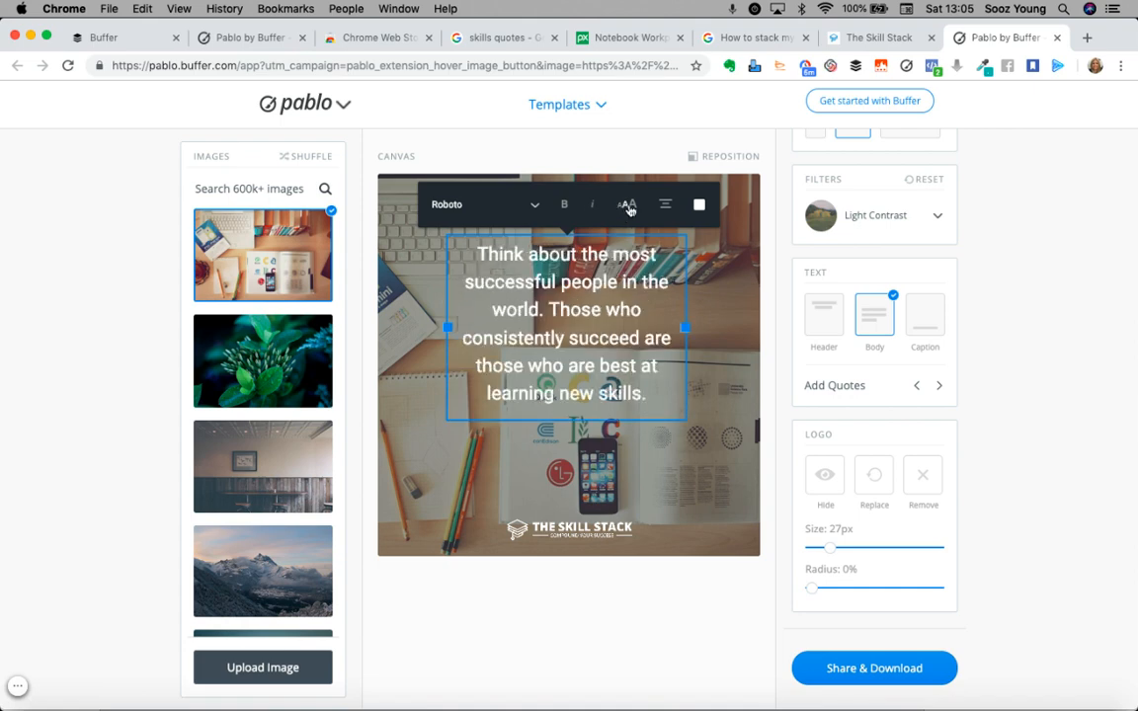
left_click(675, 473)
mouse_move(572, 295)
left_mouse_down()
mouse_move(571, 264)
mouse_move(572, 276)
left_mouse_up()
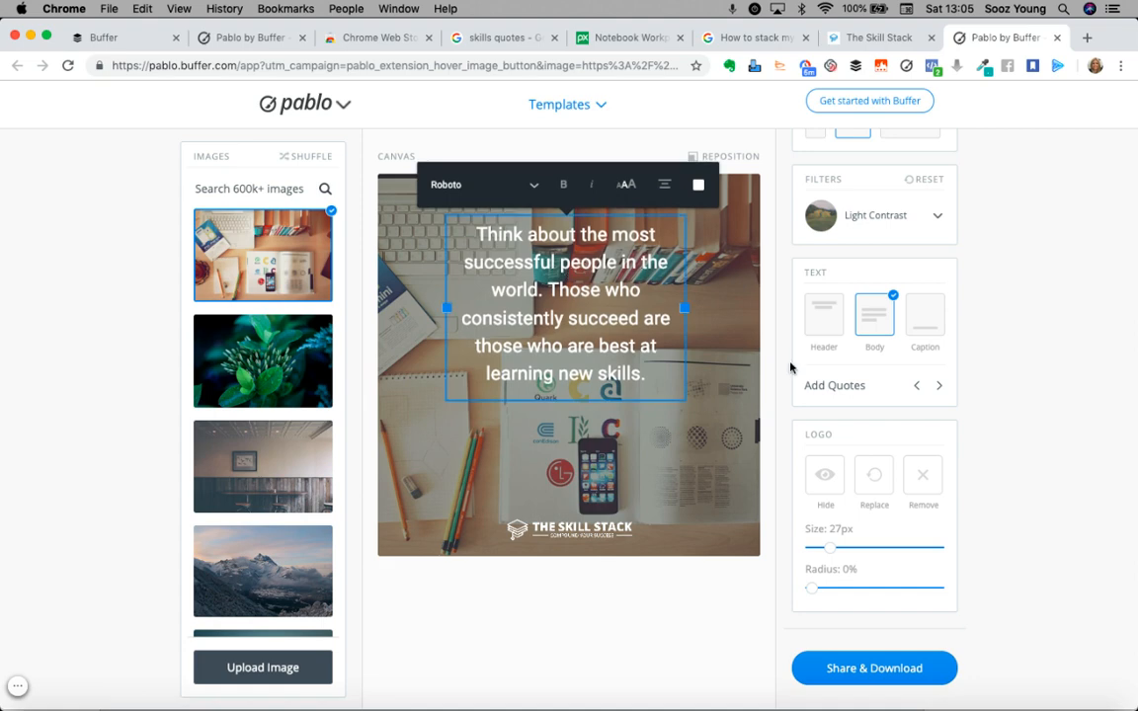
left_click(788, 451)
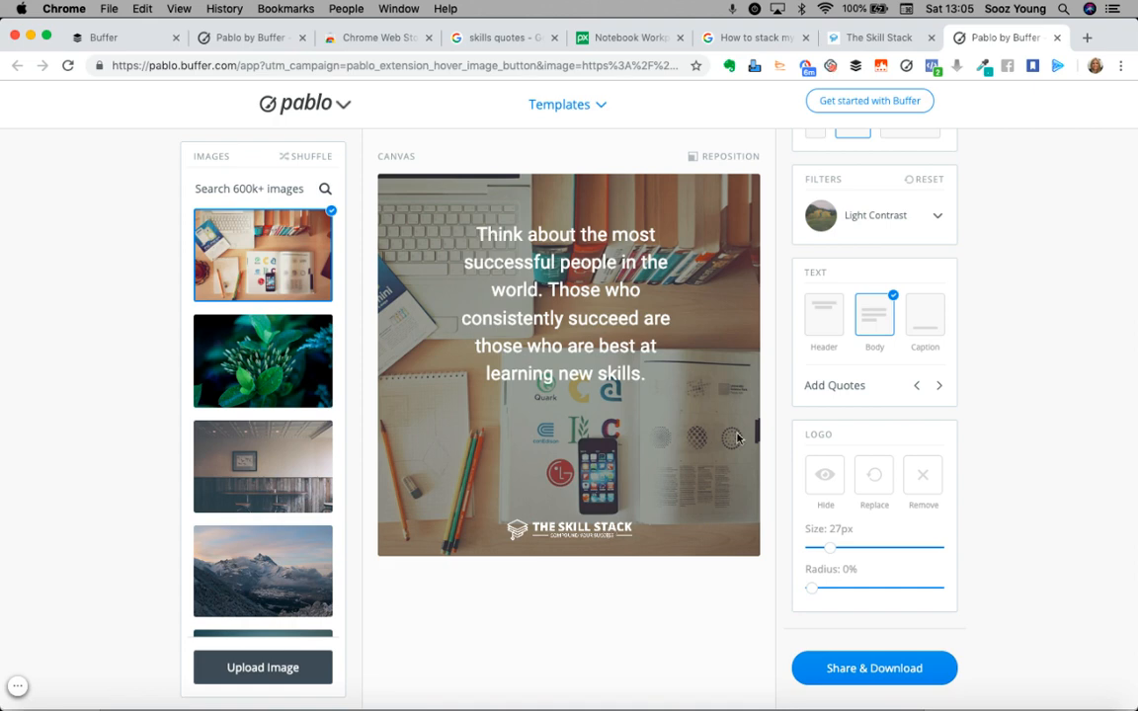
- Download the finished image to the computer
left_click(868, 668)
mouse_move(870, 668)
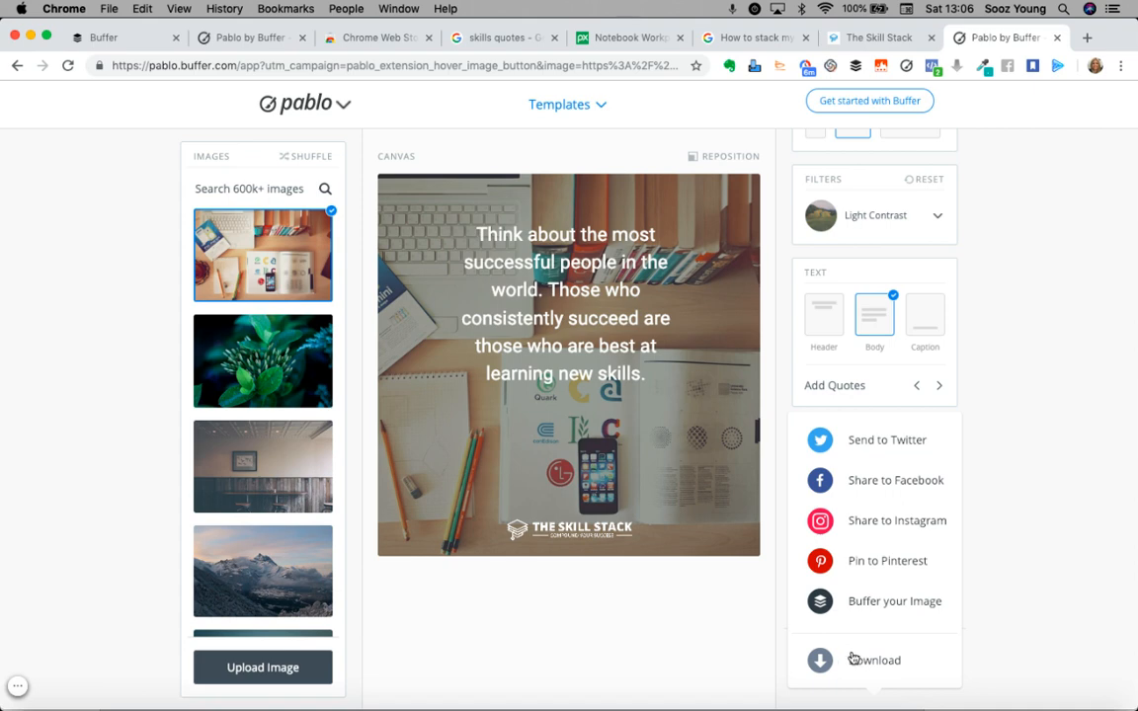
left_click(821, 662)
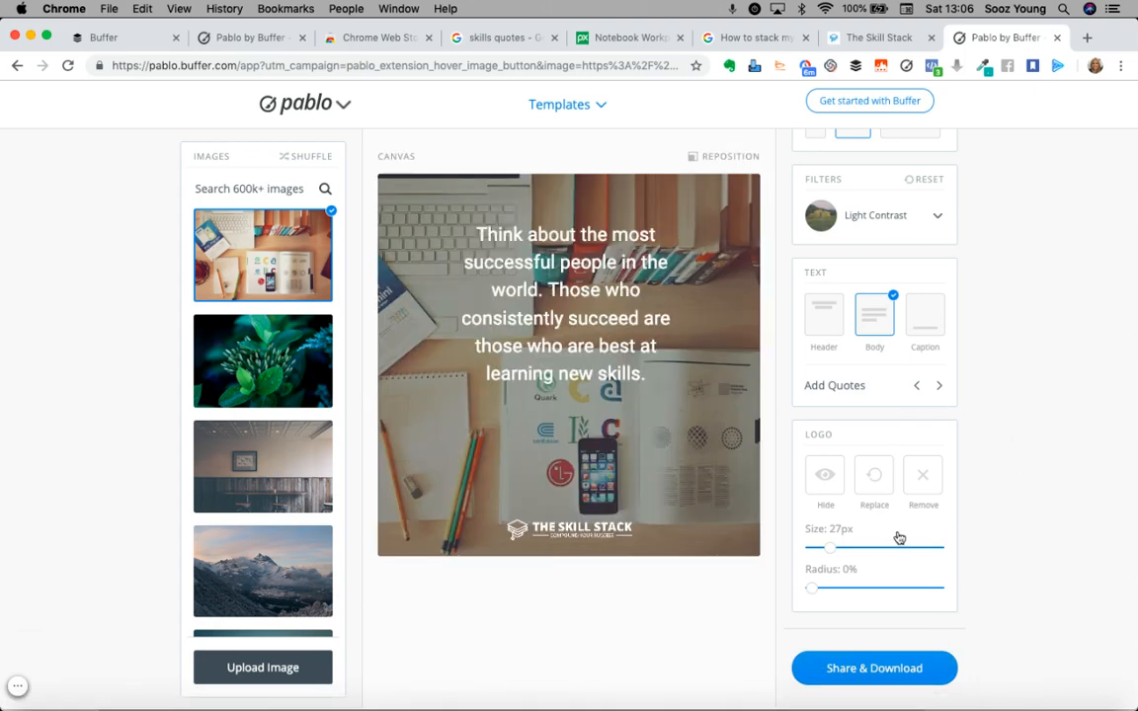
- Send the image to Buffer and deselect every social account except TheSkillStack on Twitter
left_click(877, 676)
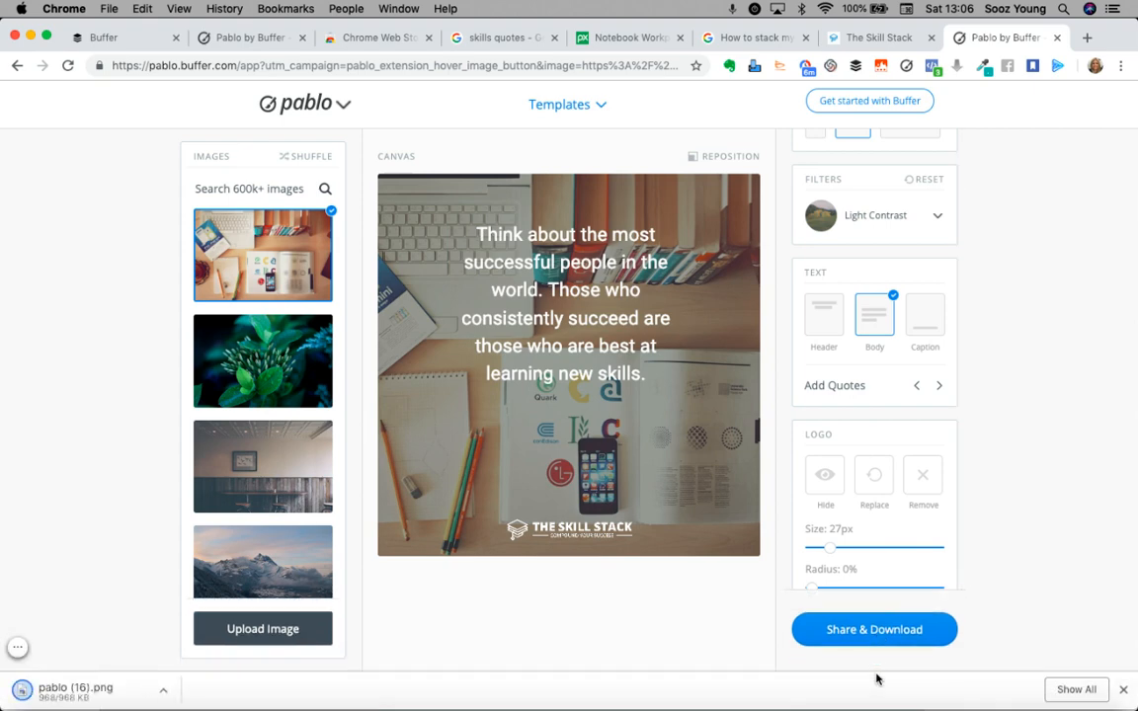
left_click(862, 629)
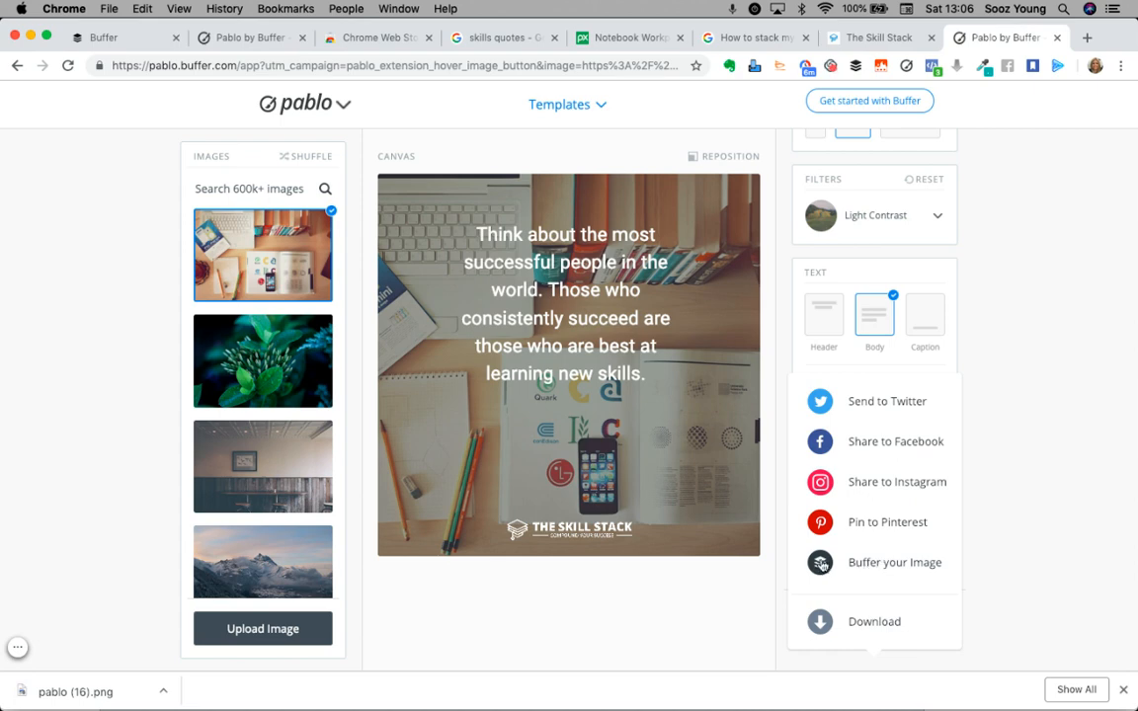
left_click(821, 563)
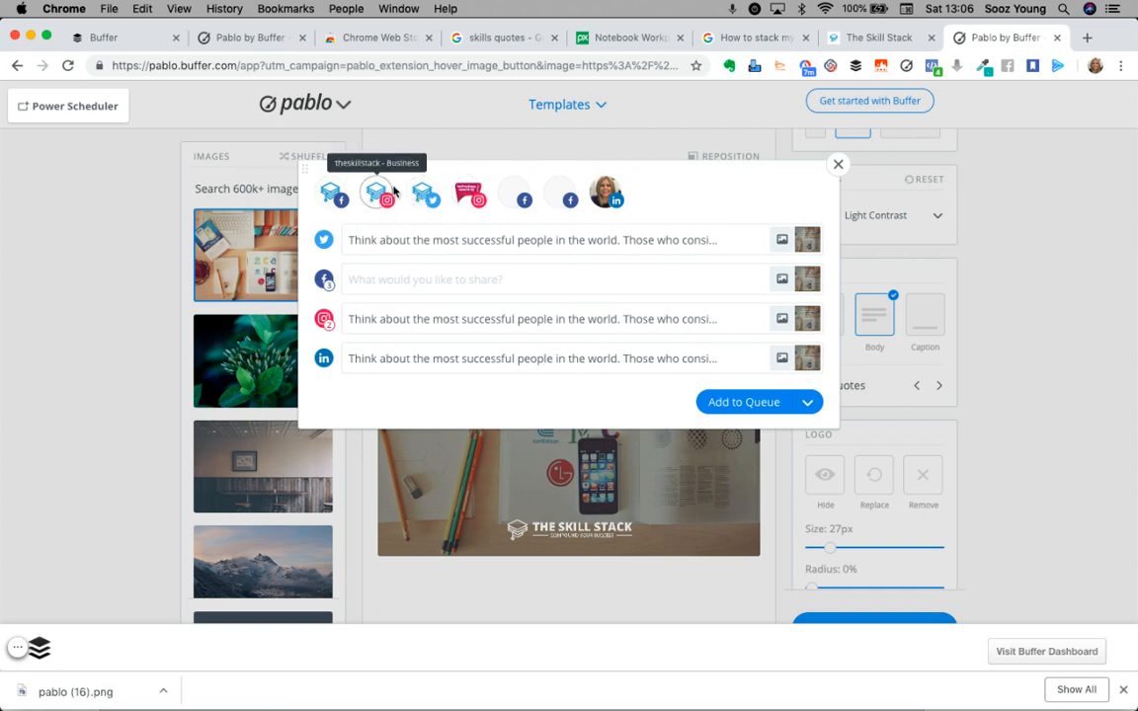
left_click(607, 197)
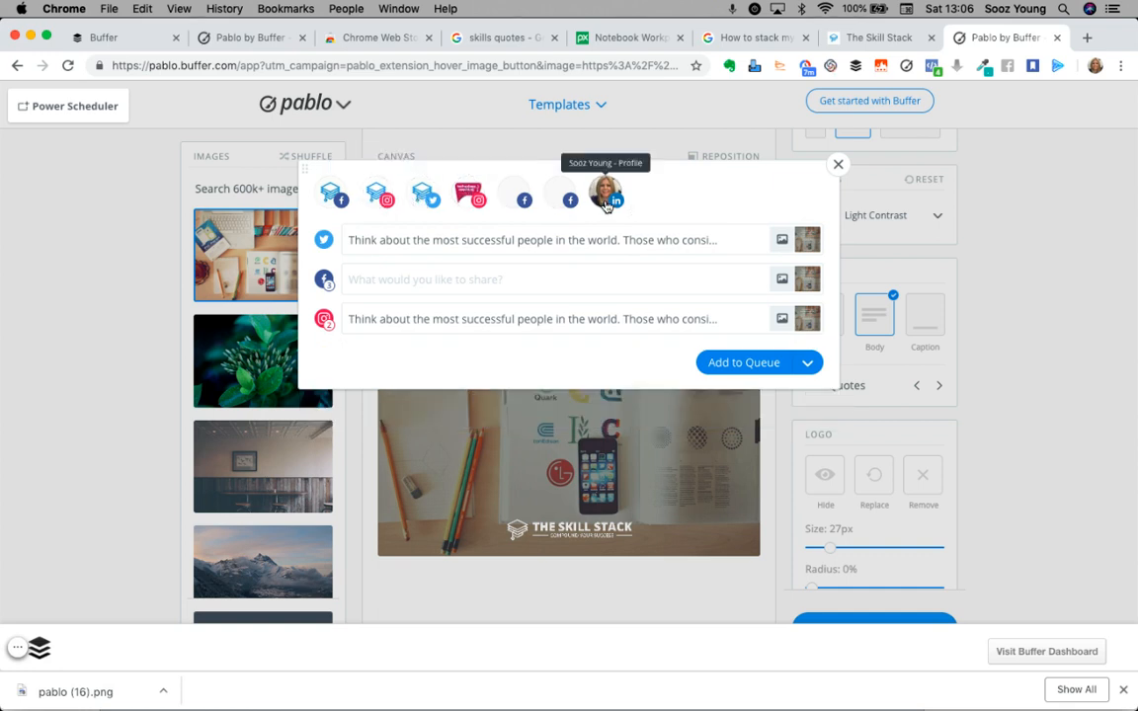
left_click(570, 201)
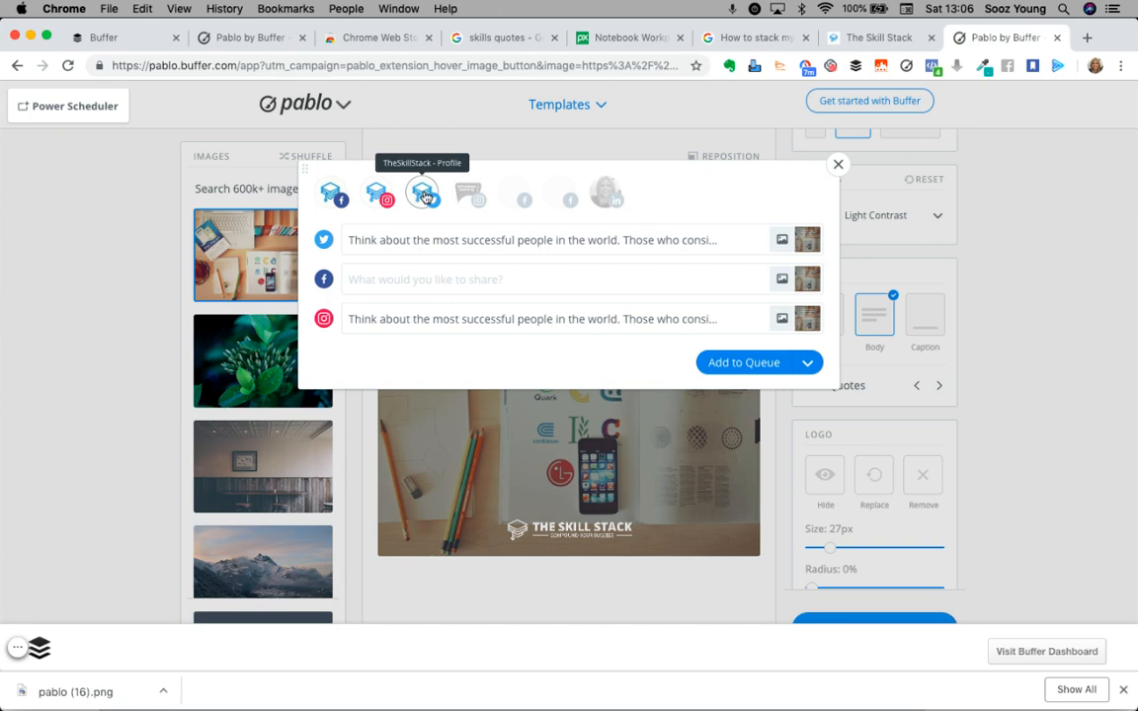
left_click(374, 201)
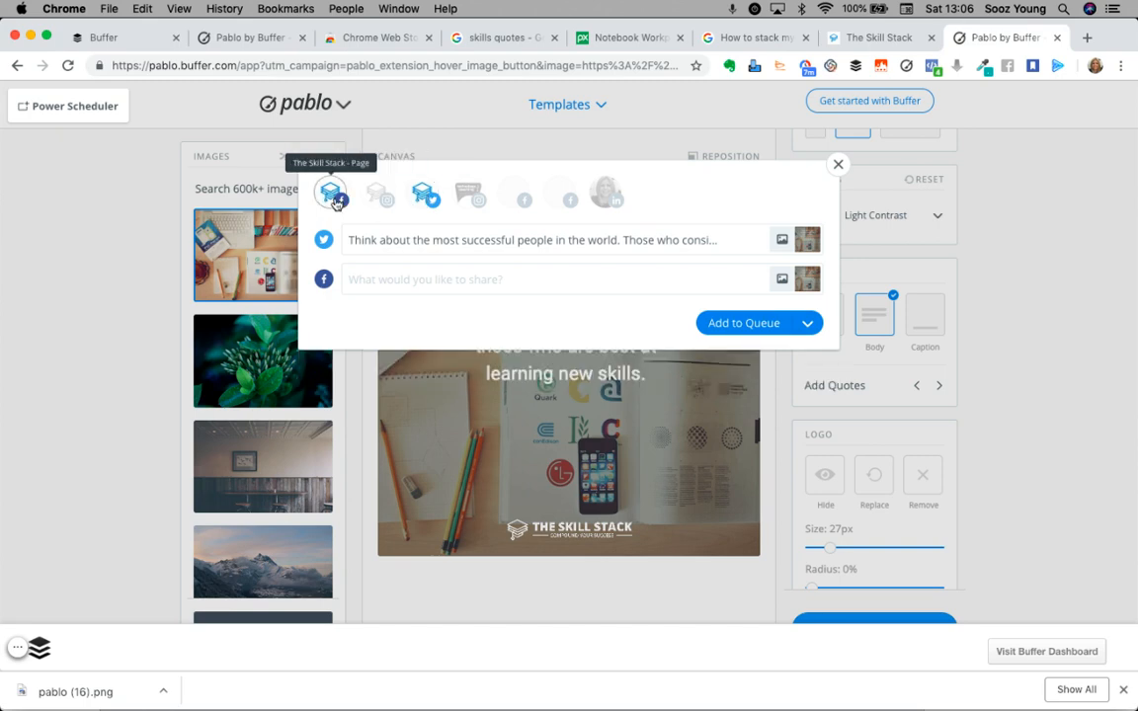
left_click(330, 198)
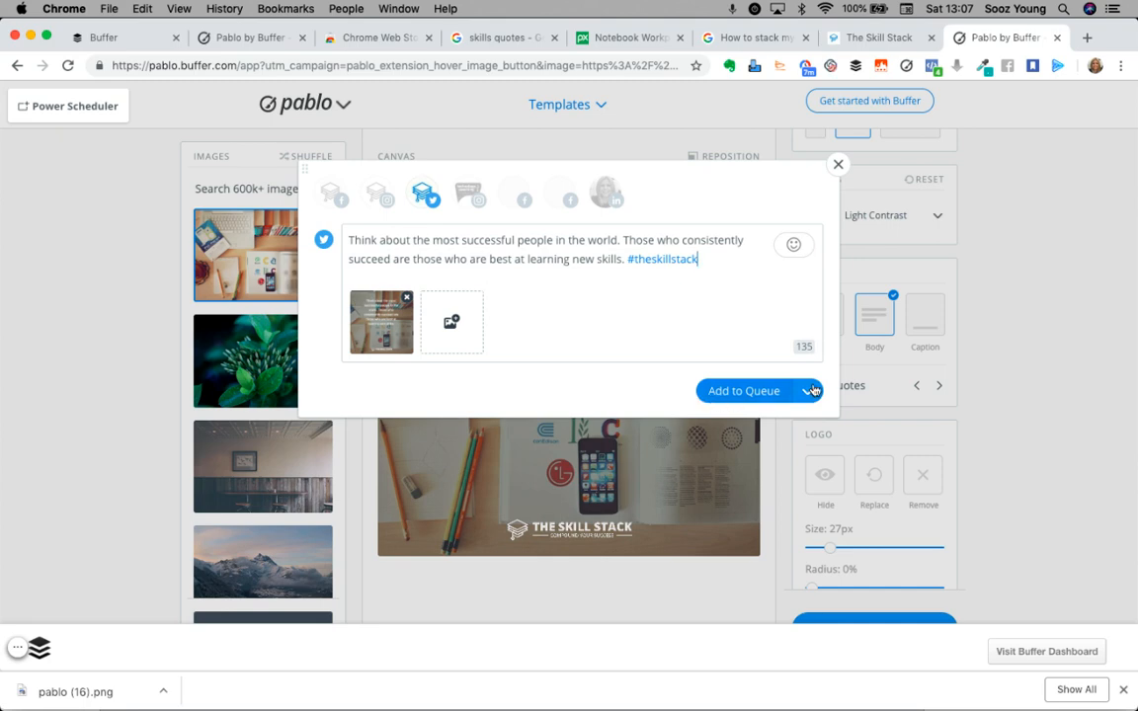
- Schedule the Twitter post for 4 February 2019 at 4:06 pm
left_click(807, 392)
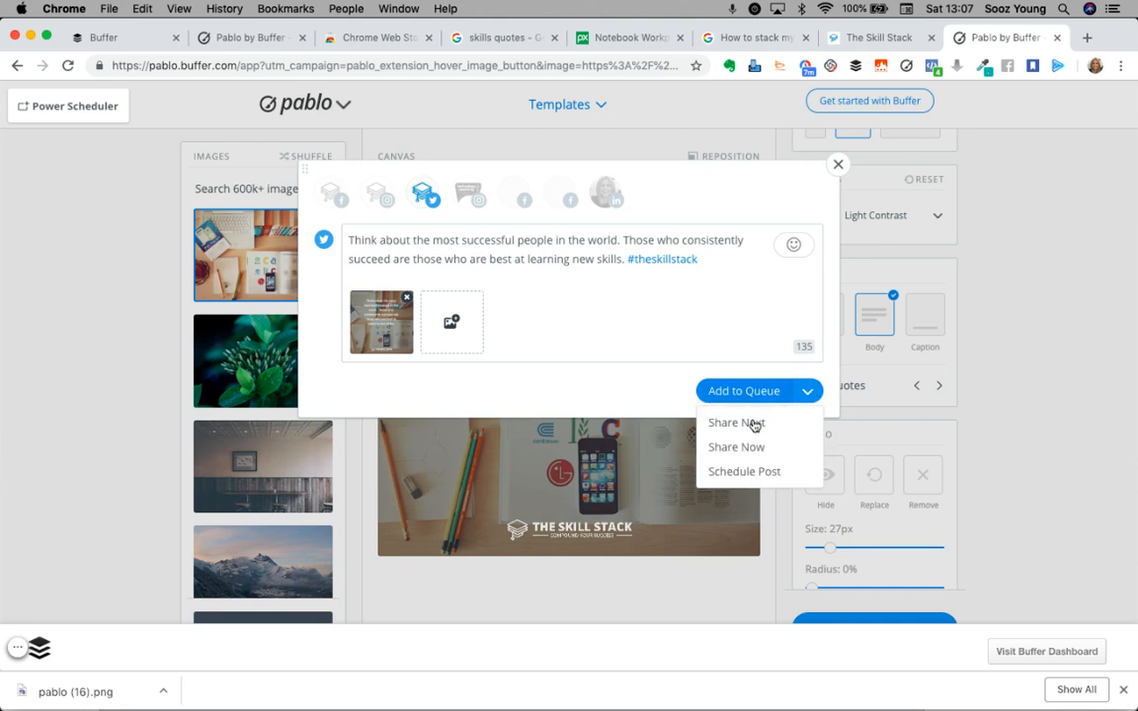
left_click(732, 472)
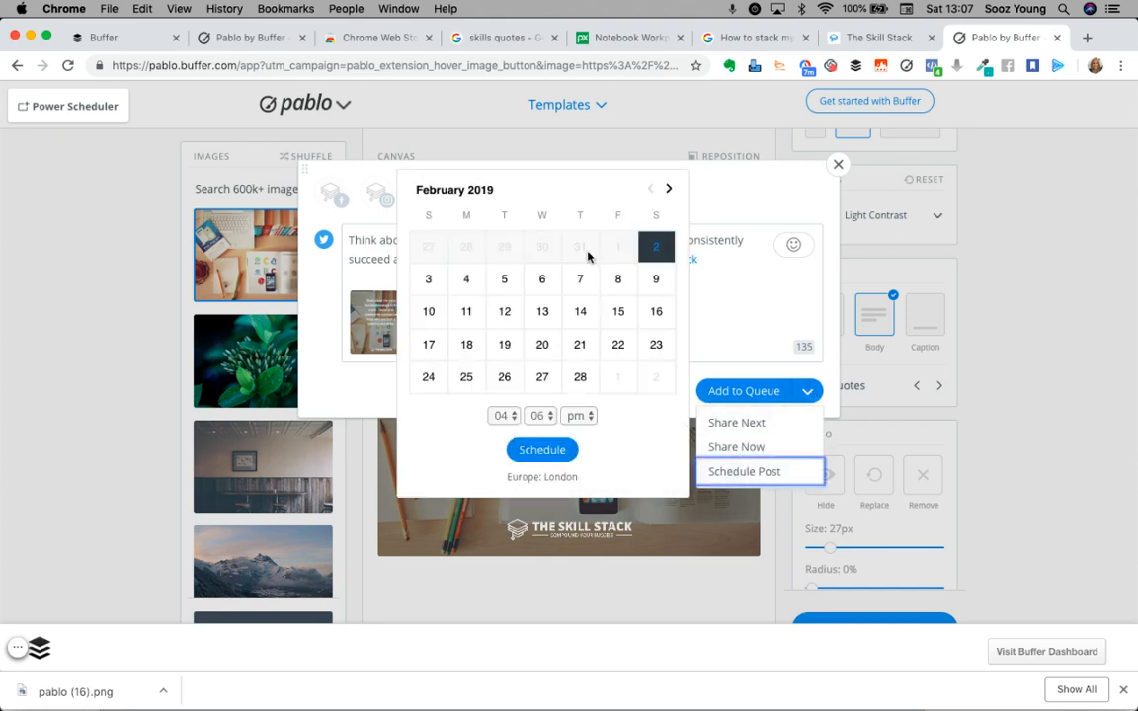
left_click(466, 285)
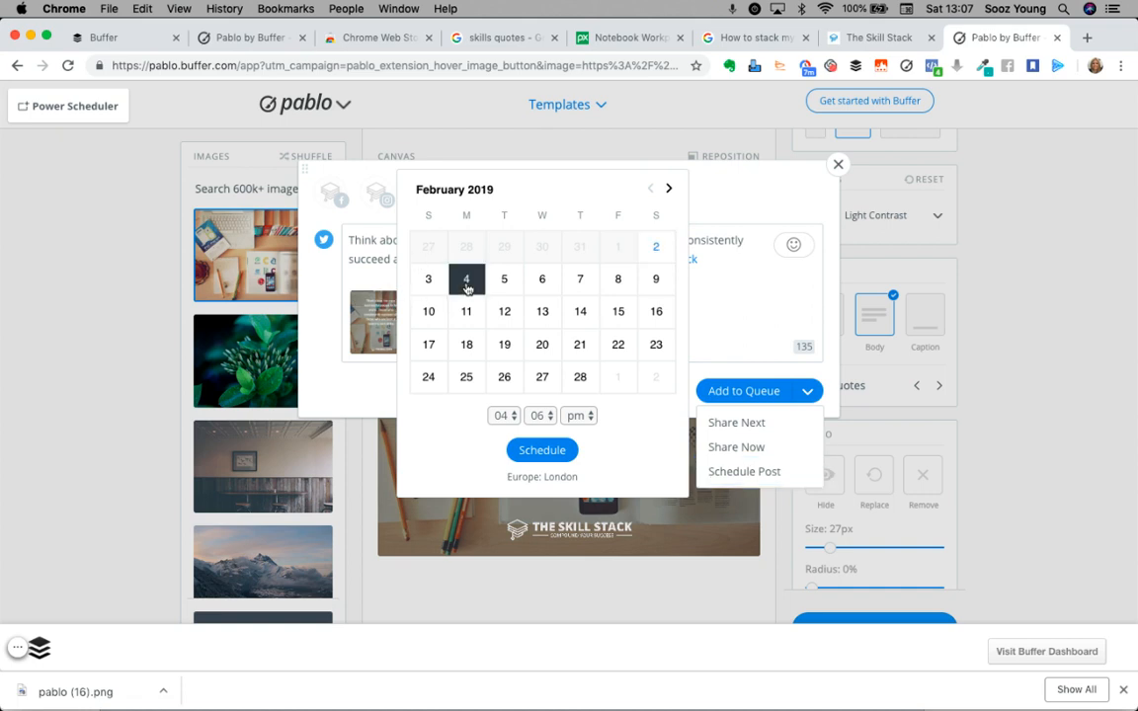
left_click(539, 451)
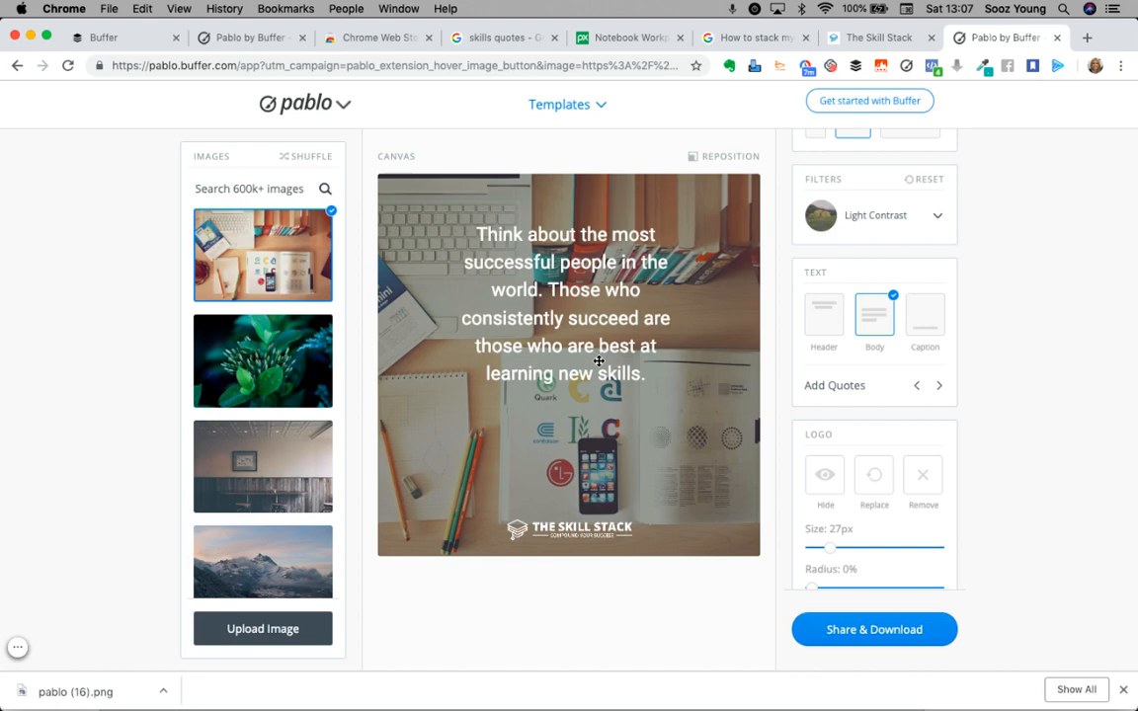
- Switch to the Buffer dashboard, check the scheduled post in TheSkillStack's Twitter queue, and return to the Pablo image
left_click(131, 43)
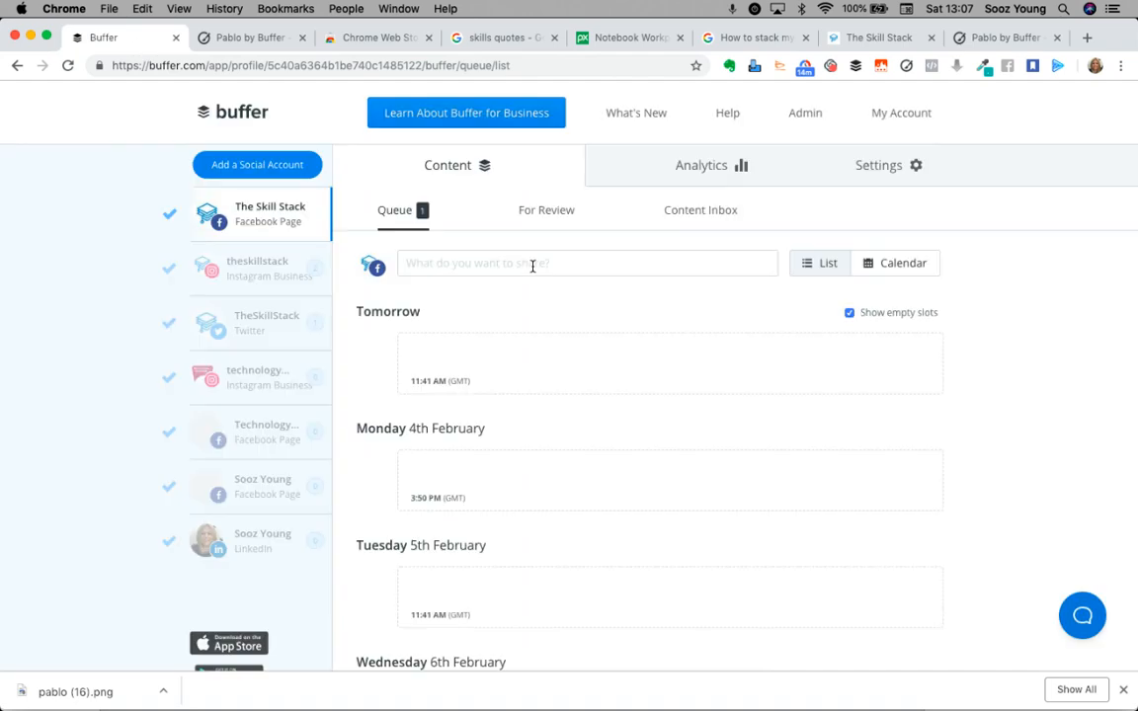
left_click(247, 329)
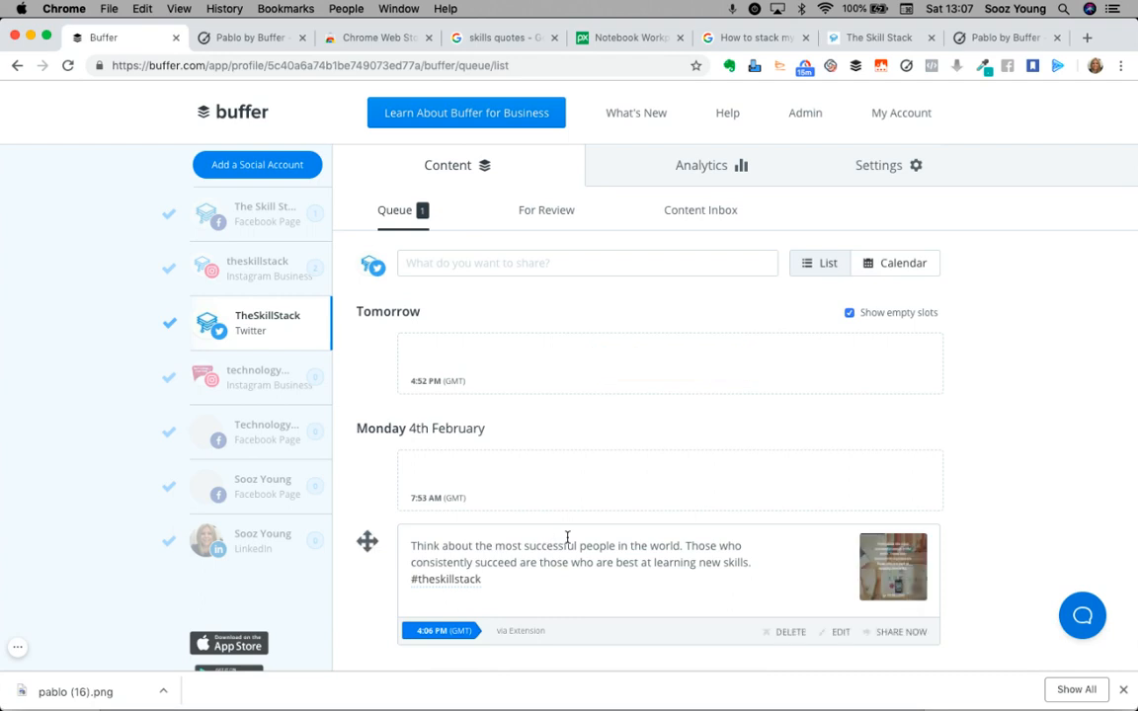
scroll(567, 539, "down", 3)
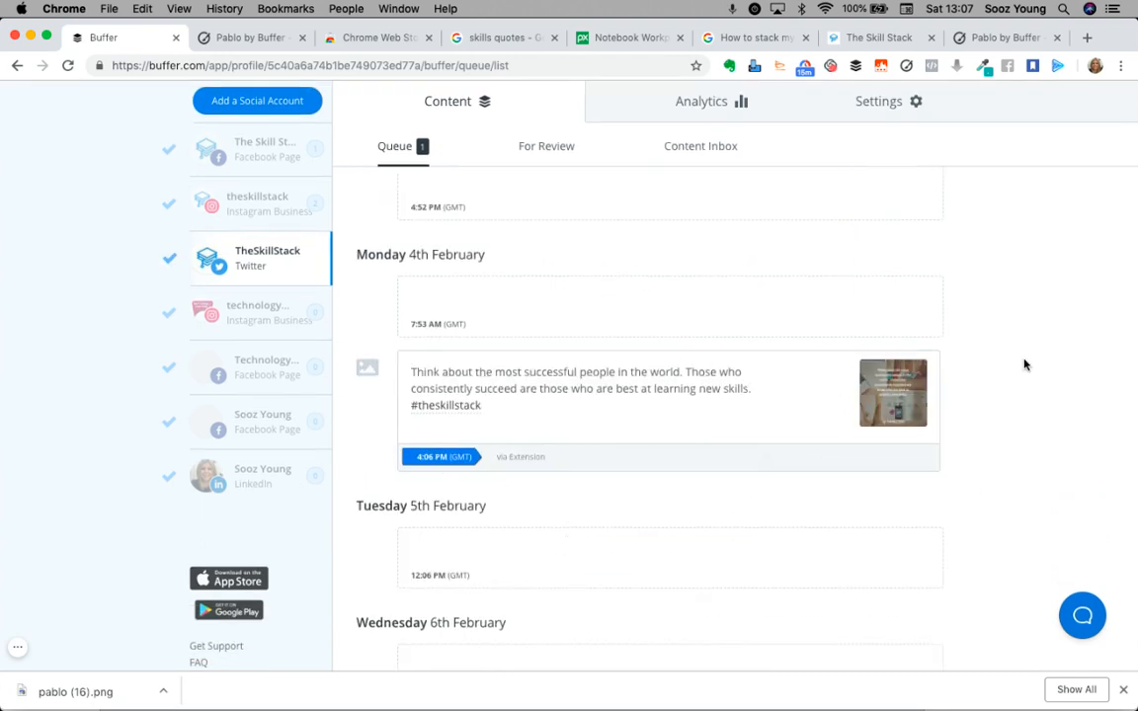
scroll(473, 370, "up", 3)
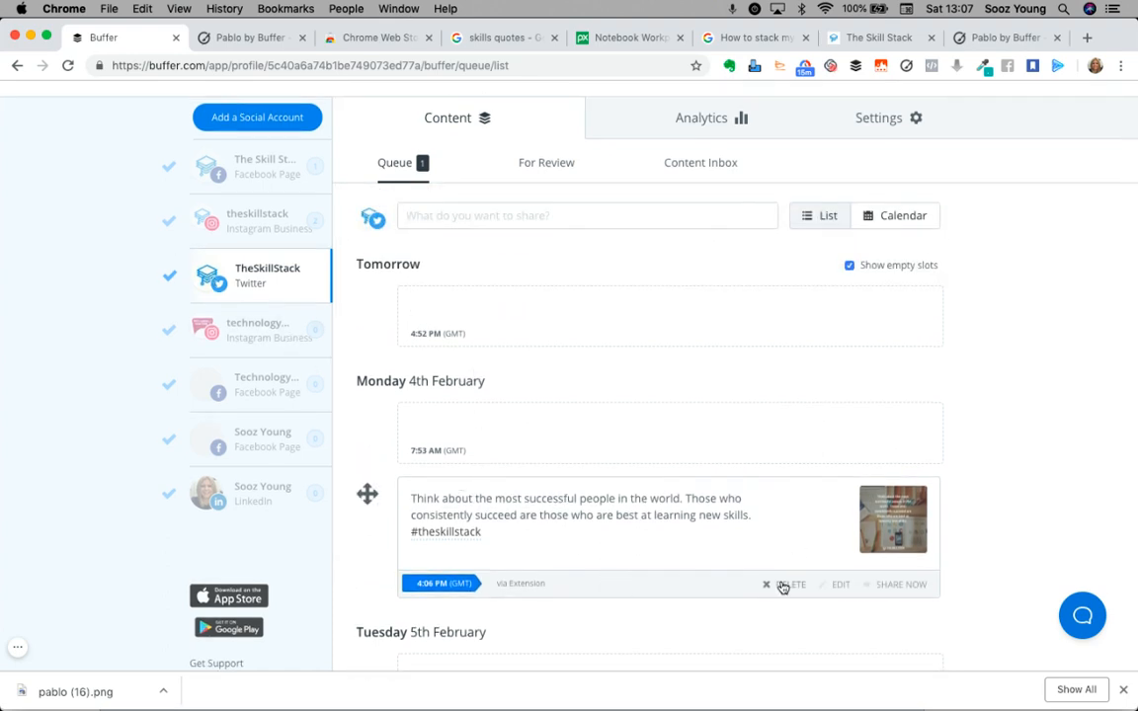
scroll(899, 519, "up", 1)
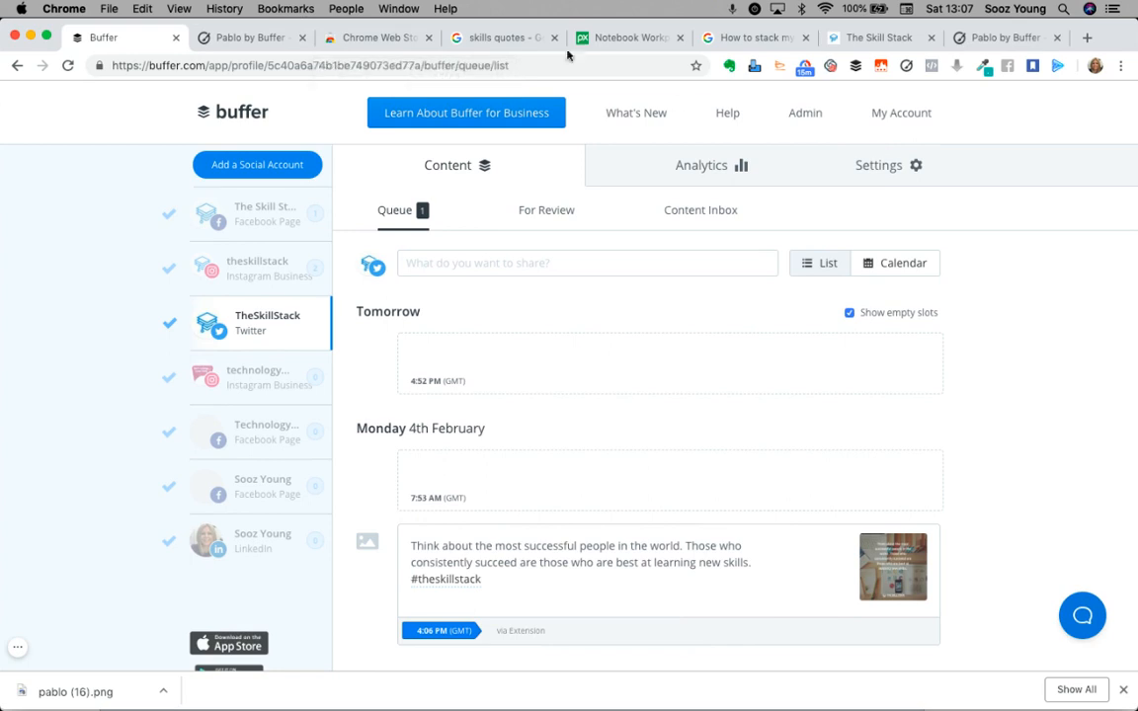
left_click(987, 39)
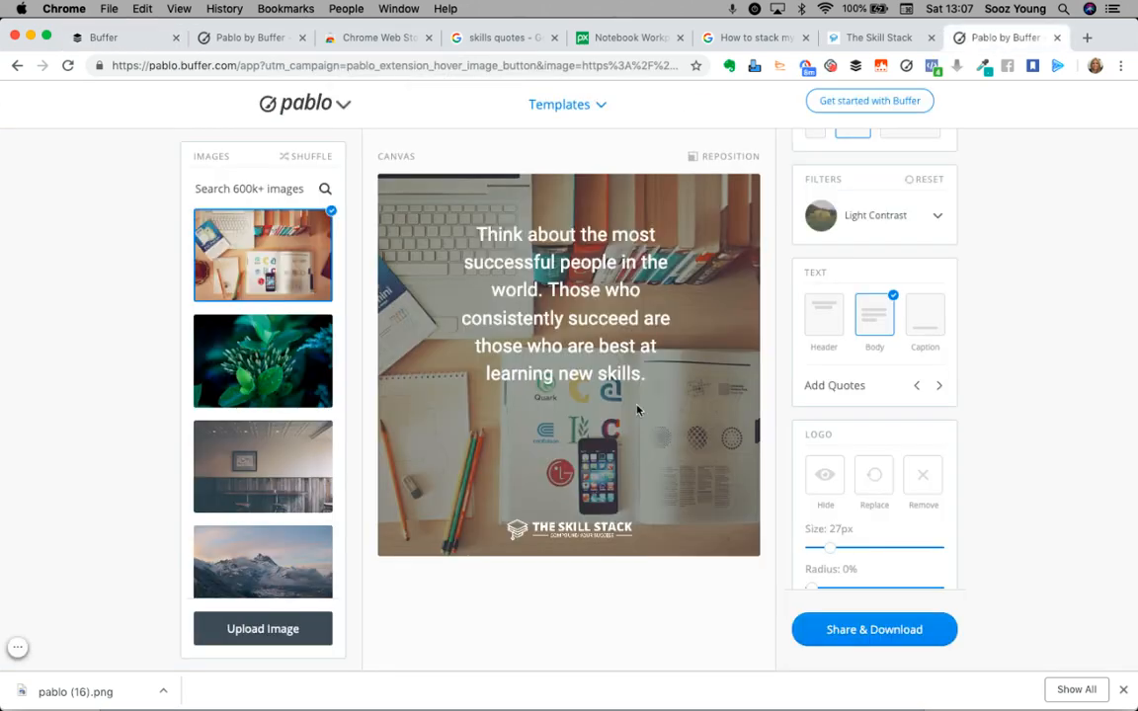
- Send the quote image to Buffer again and deselect every social account except theskillstack on Instagram
left_click(857, 633)
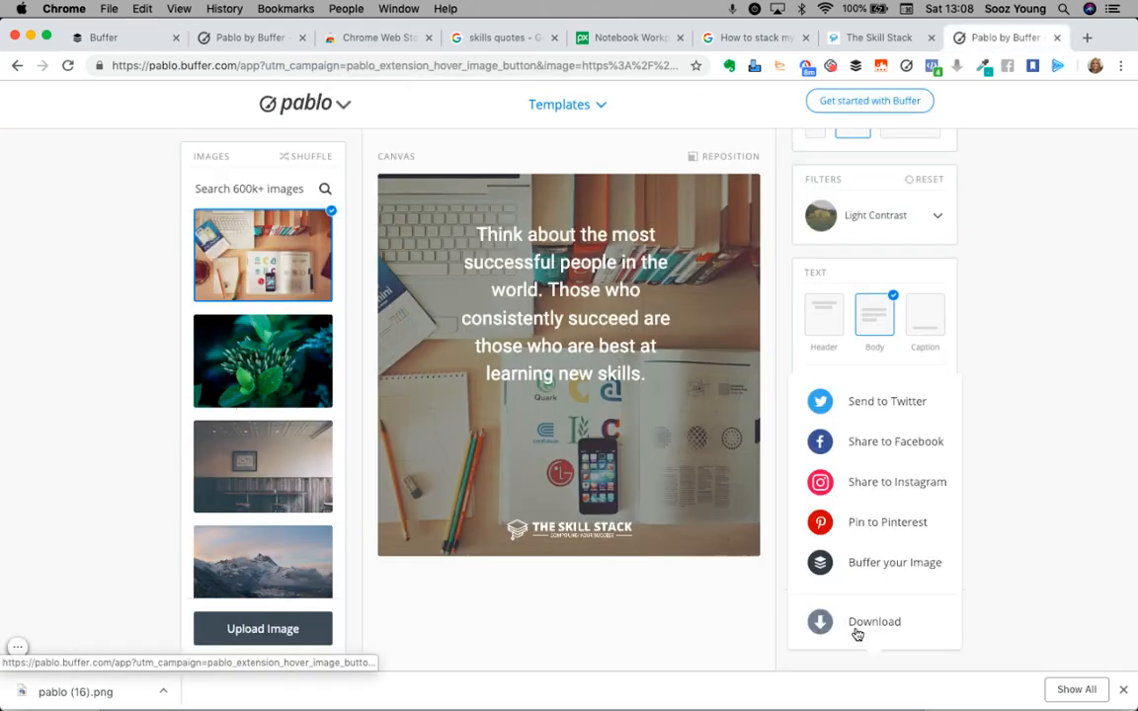
left_click(857, 568)
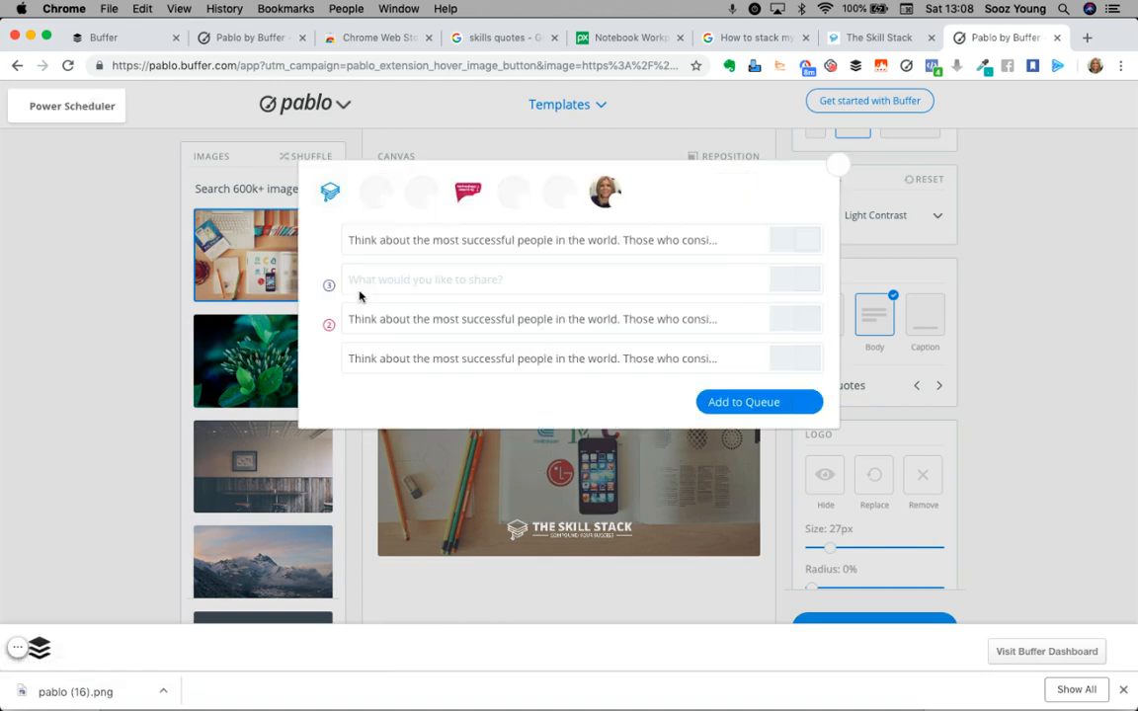
left_click(422, 195)
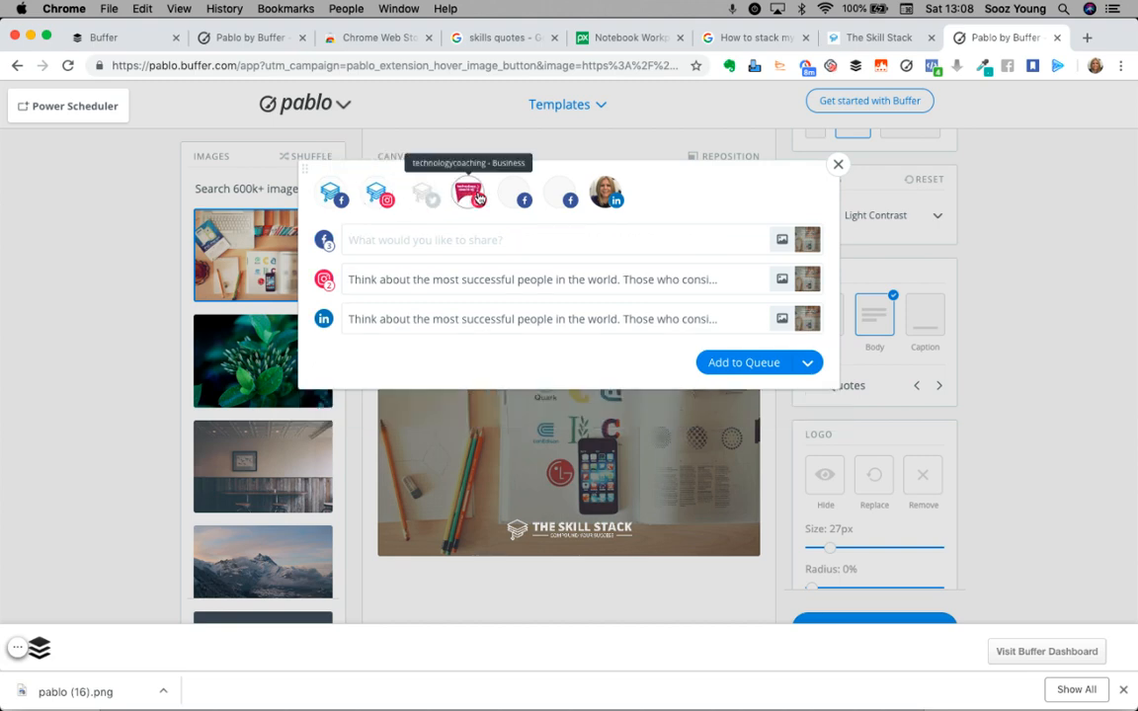
left_click(469, 196)
left_click(519, 196)
left_click(556, 202)
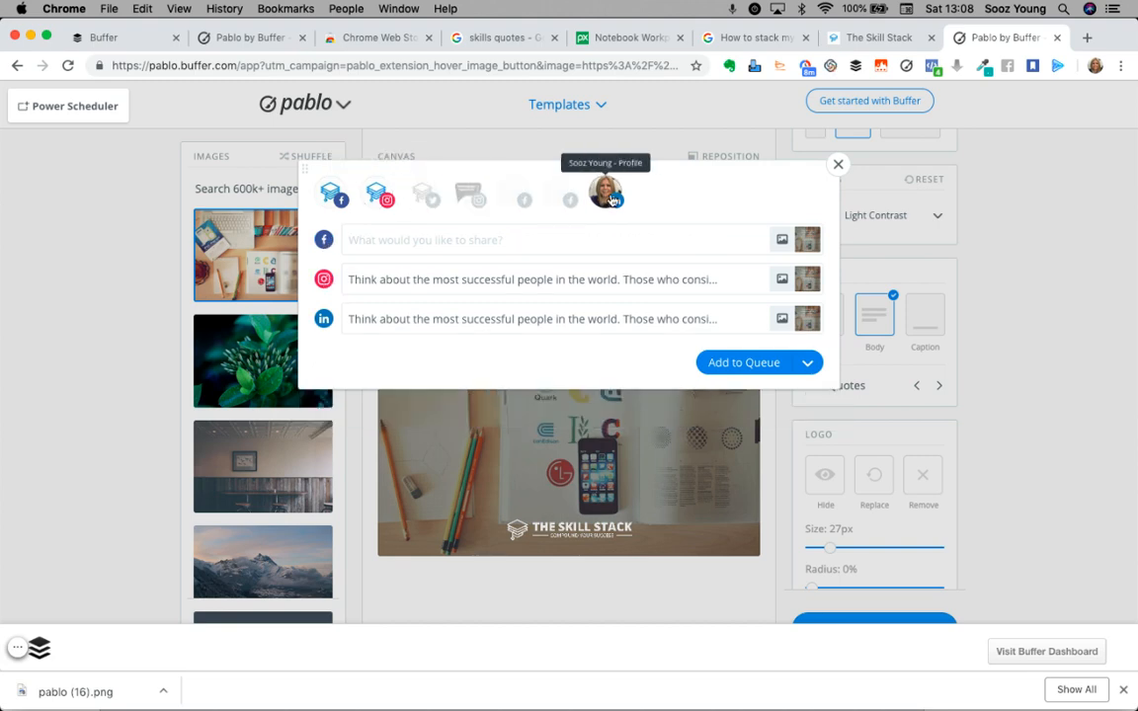
left_click(606, 194)
left_click(330, 193)
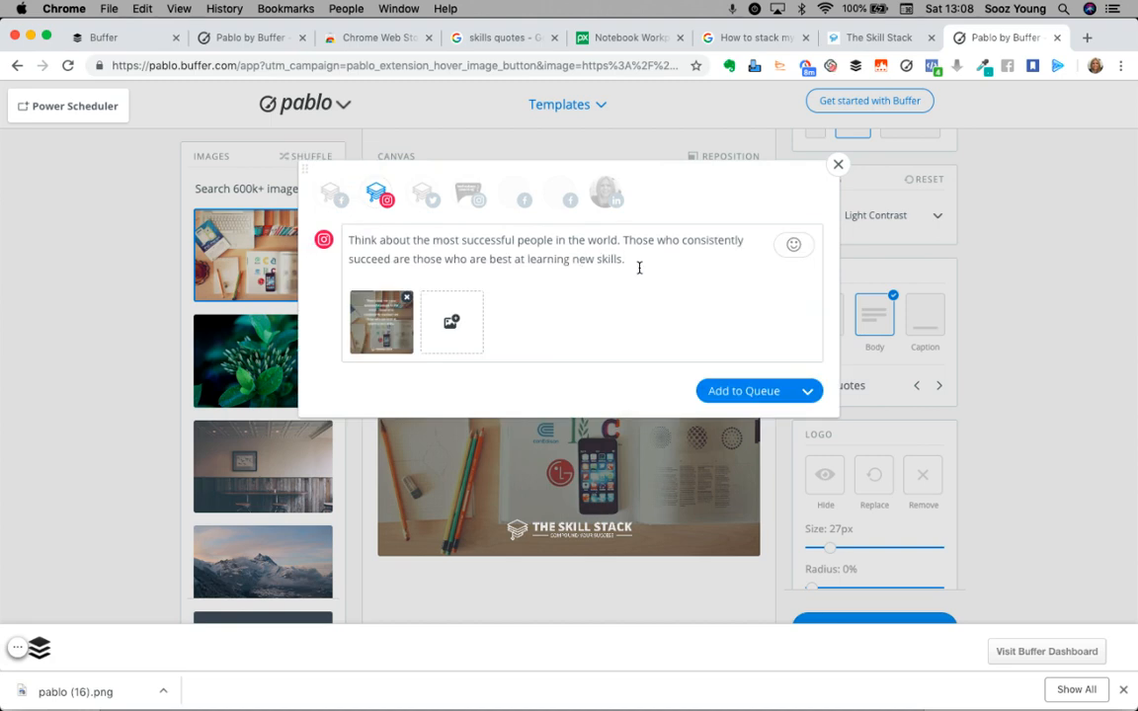
- Add the hashtag #theskillstack to the end of the Instagram caption
type("theskils")
key("BackSpace")
type("lstack")
- Schedule the Instagram post for 8 February 2019 at 8:22 am
left_click(807, 393)
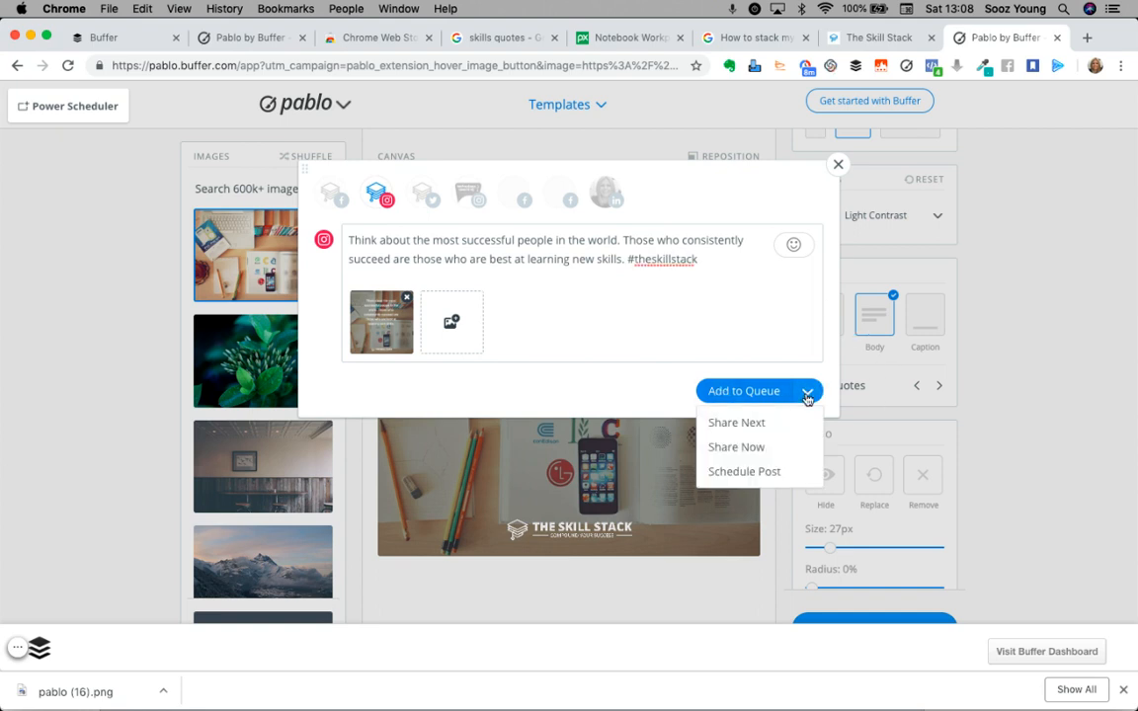
left_click(742, 472)
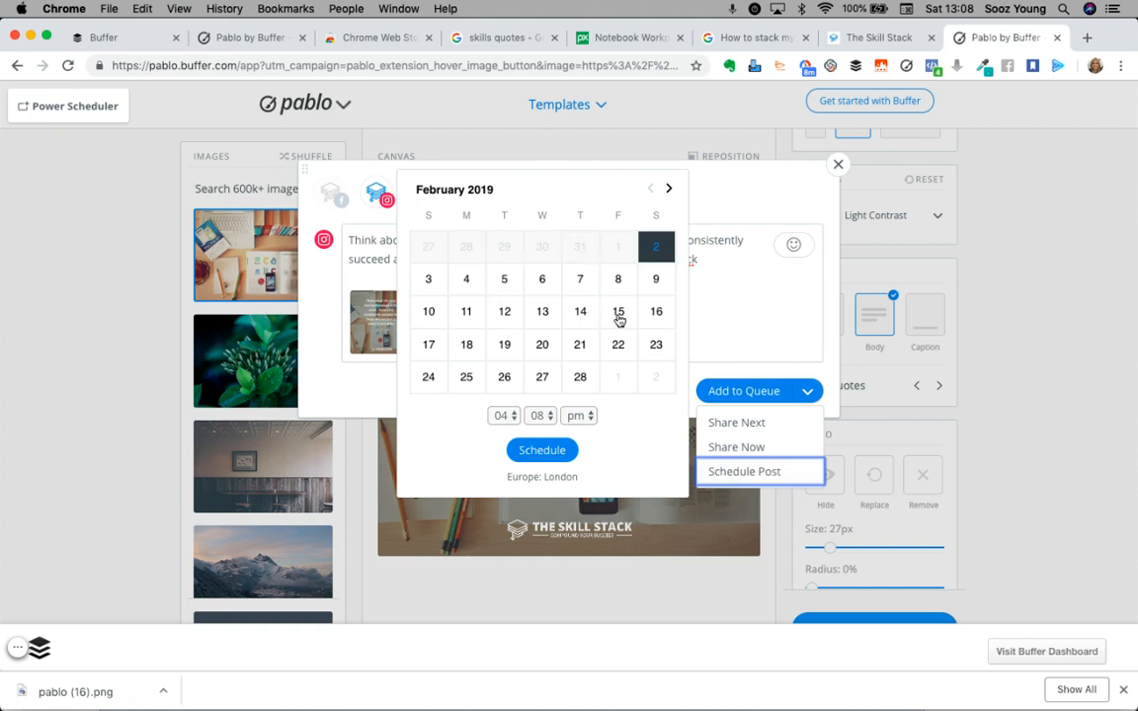
left_click(618, 284)
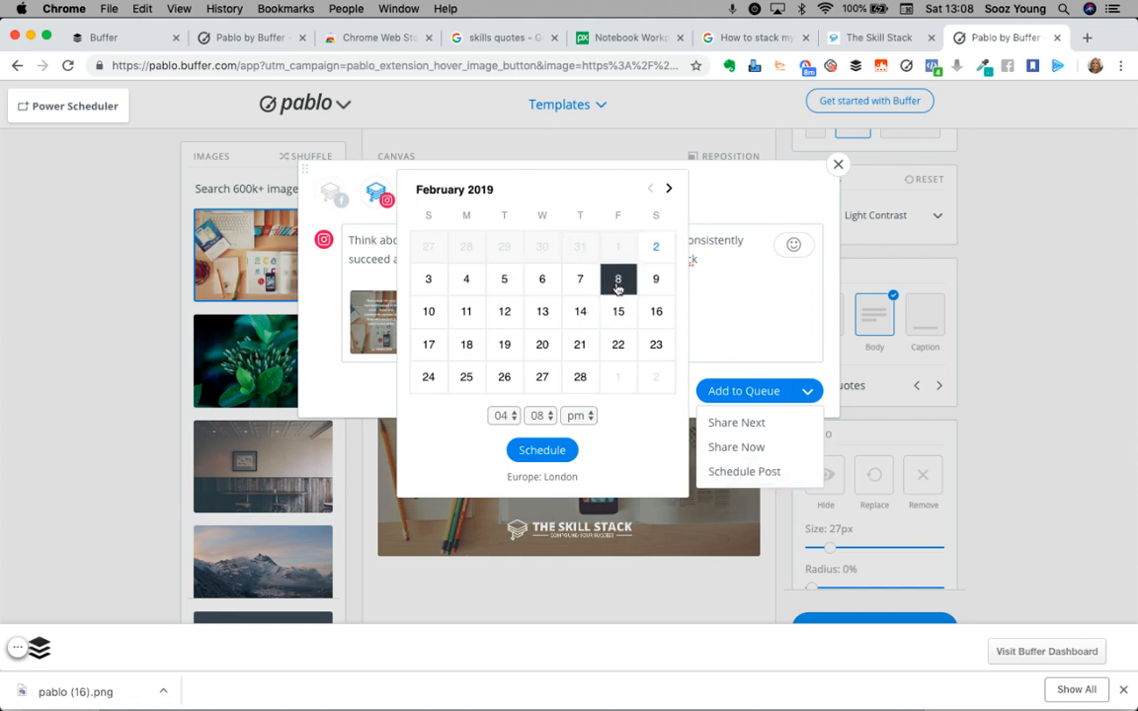
left_click(506, 416)
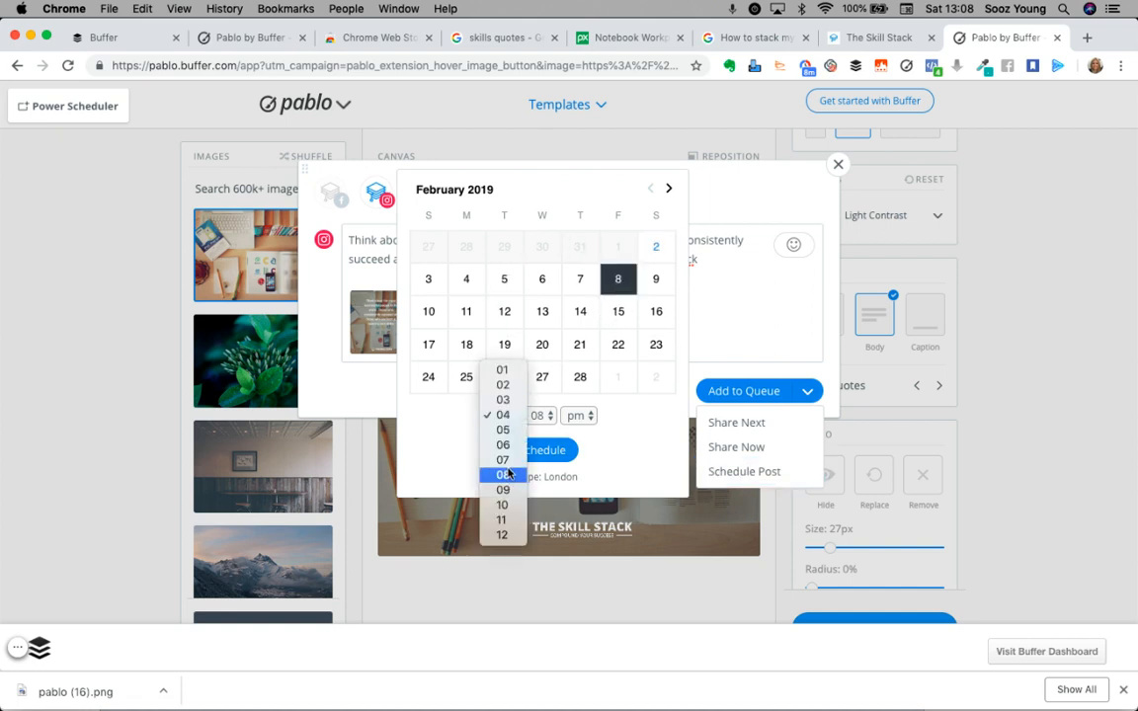
left_click(506, 476)
left_click(547, 419)
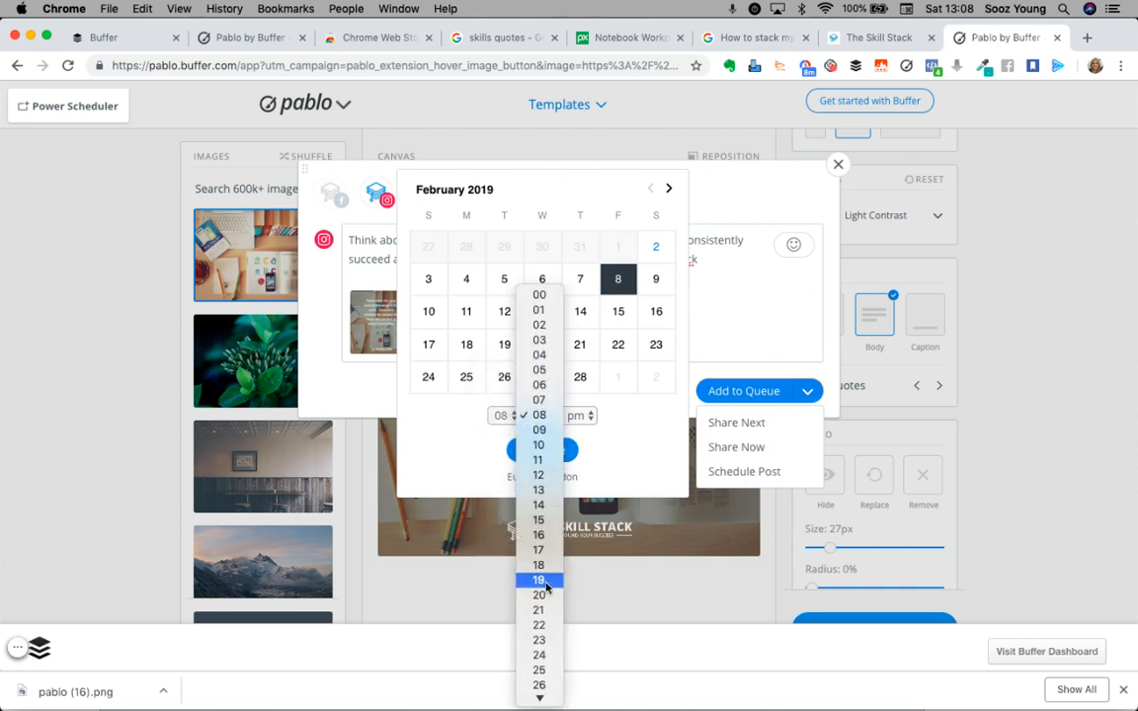
left_click(540, 625)
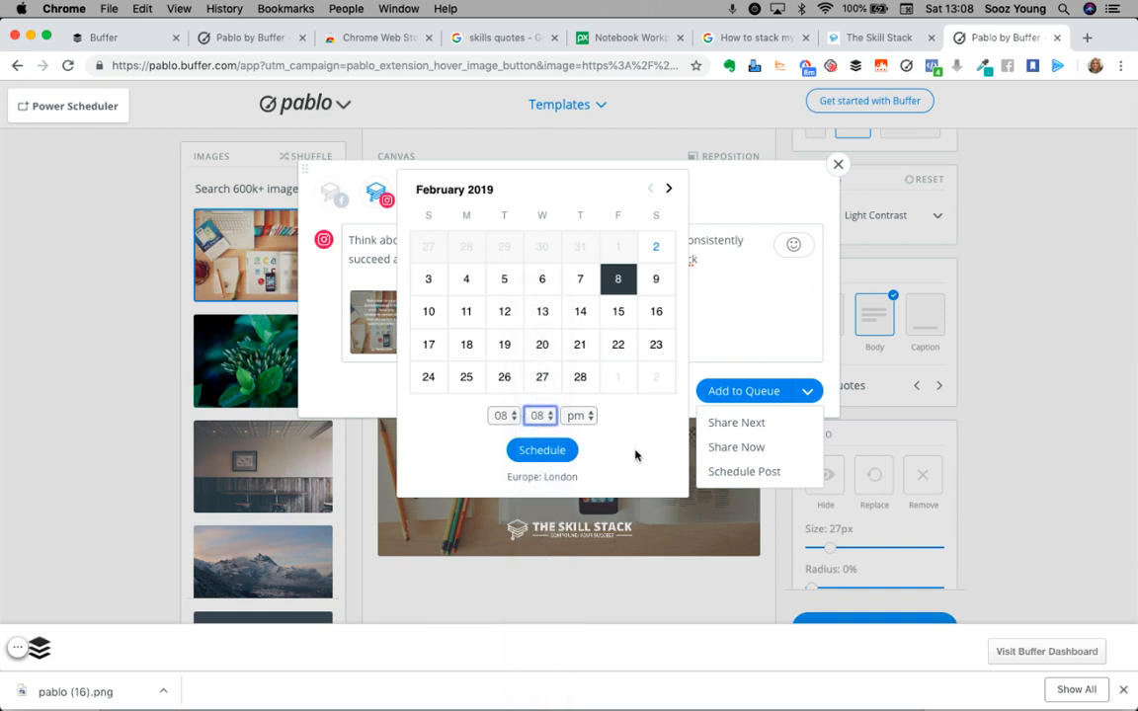
left_click(588, 418)
left_click(583, 399)
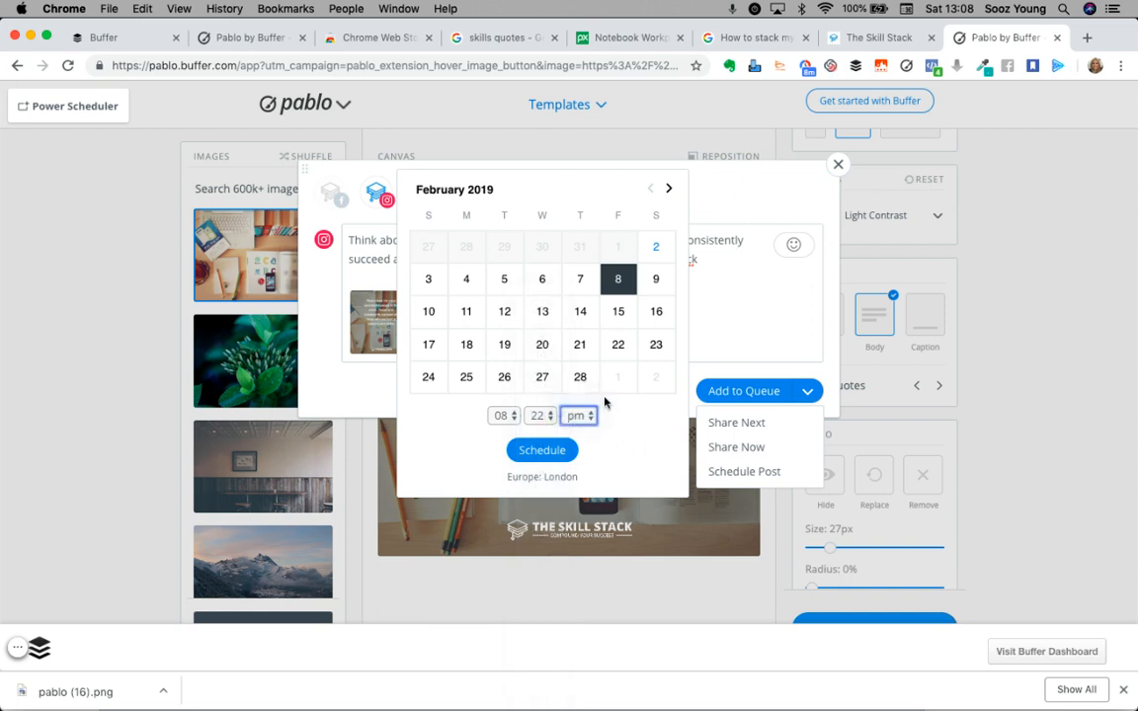
left_click(542, 451)
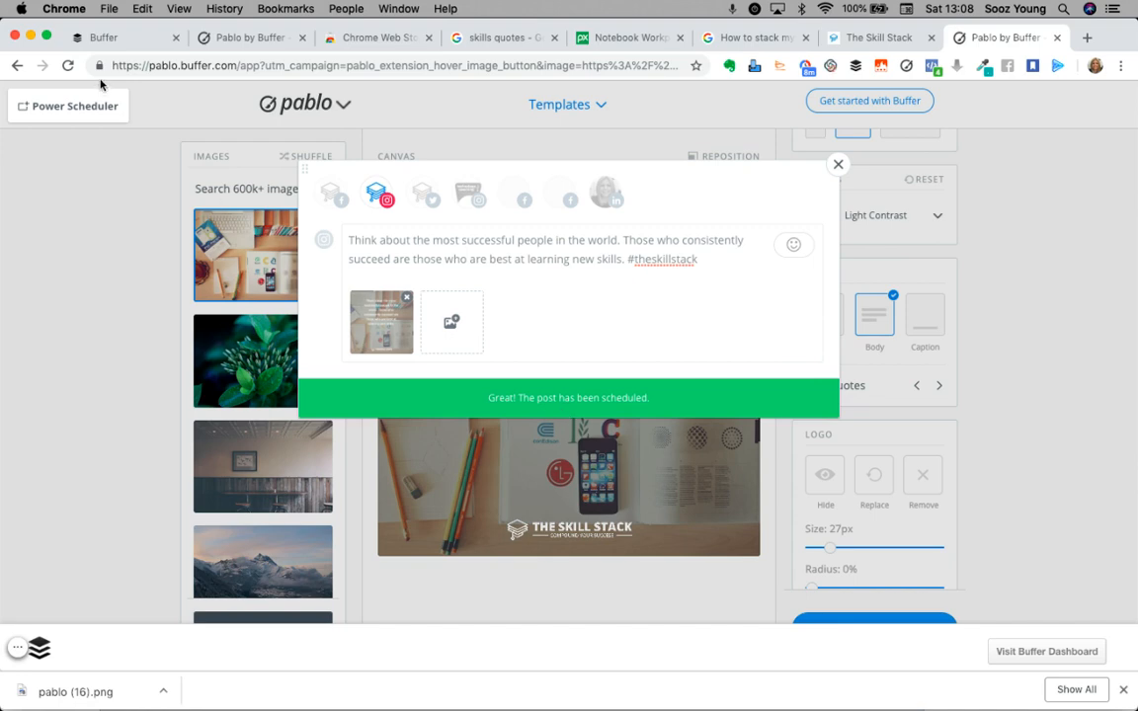
- Switch to the Buffer dashboard and check the newly scheduled post in theskillstack's Instagram queue
left_click(99, 38)
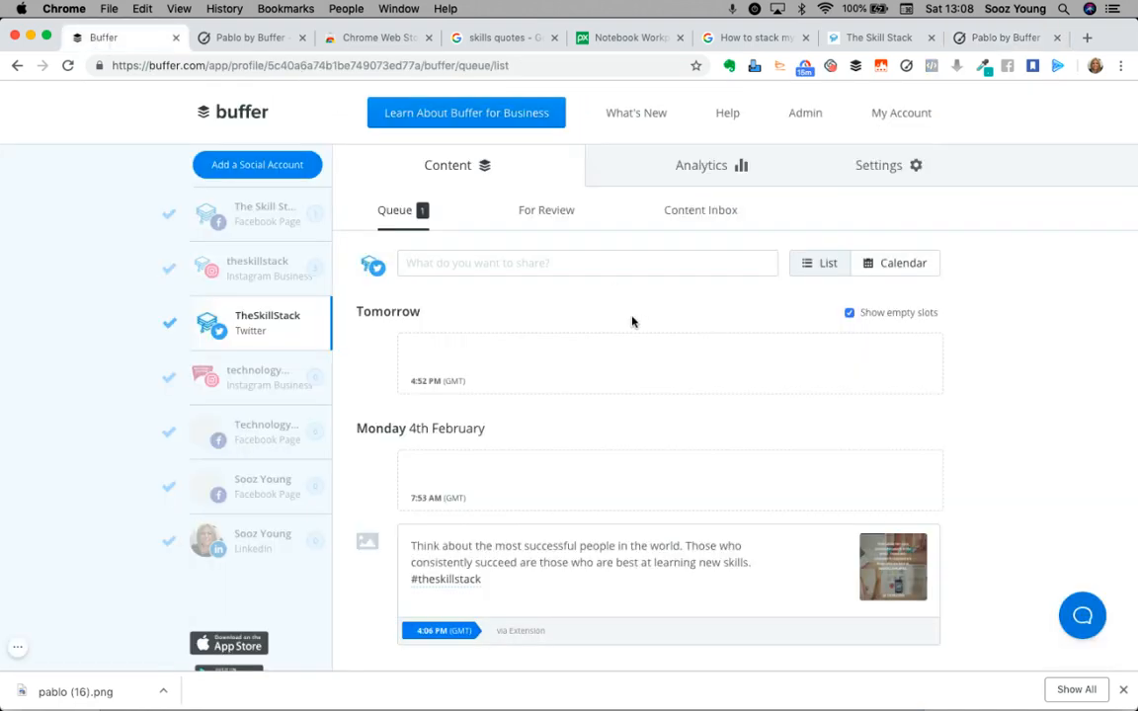
left_click(247, 265)
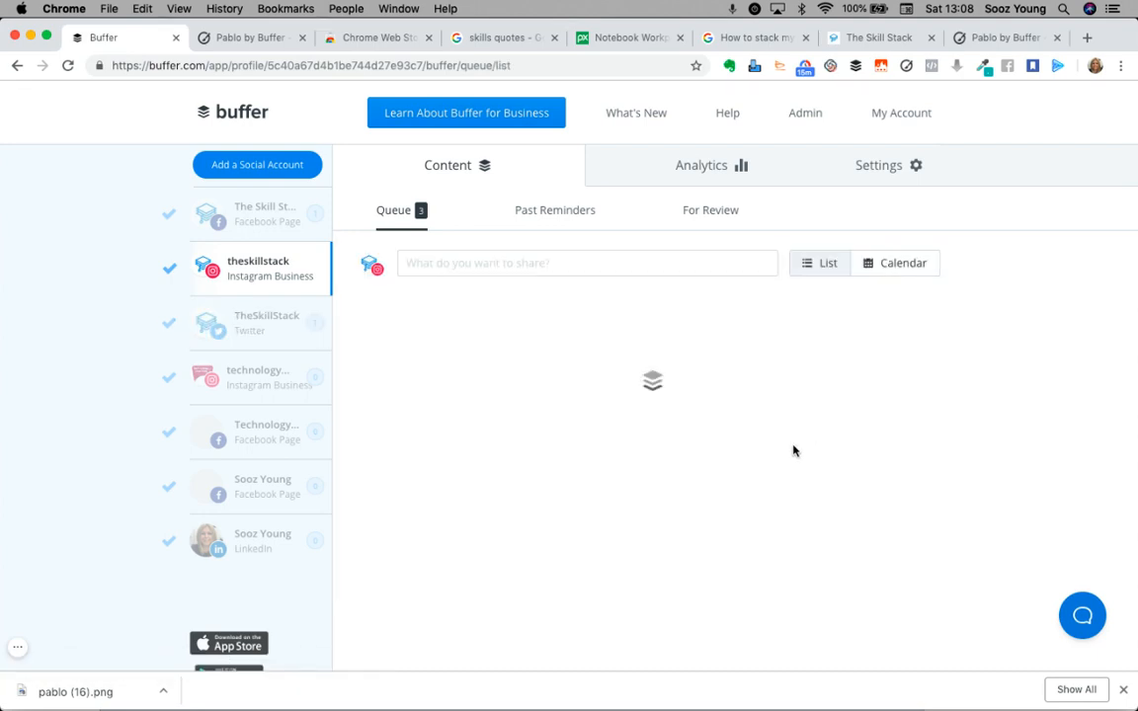
scroll(795, 451, "down", 1)
scroll(795, 452, "down", 8)
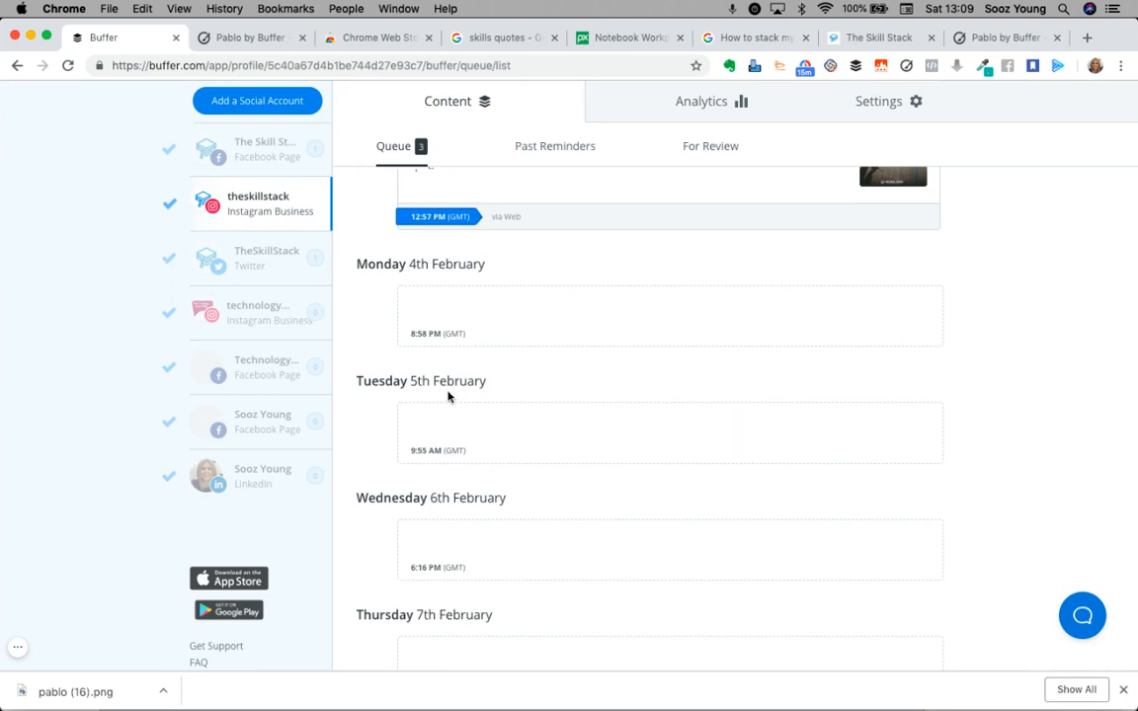
scroll(448, 396, "down", 6)
scroll(448, 396, "down", 4)
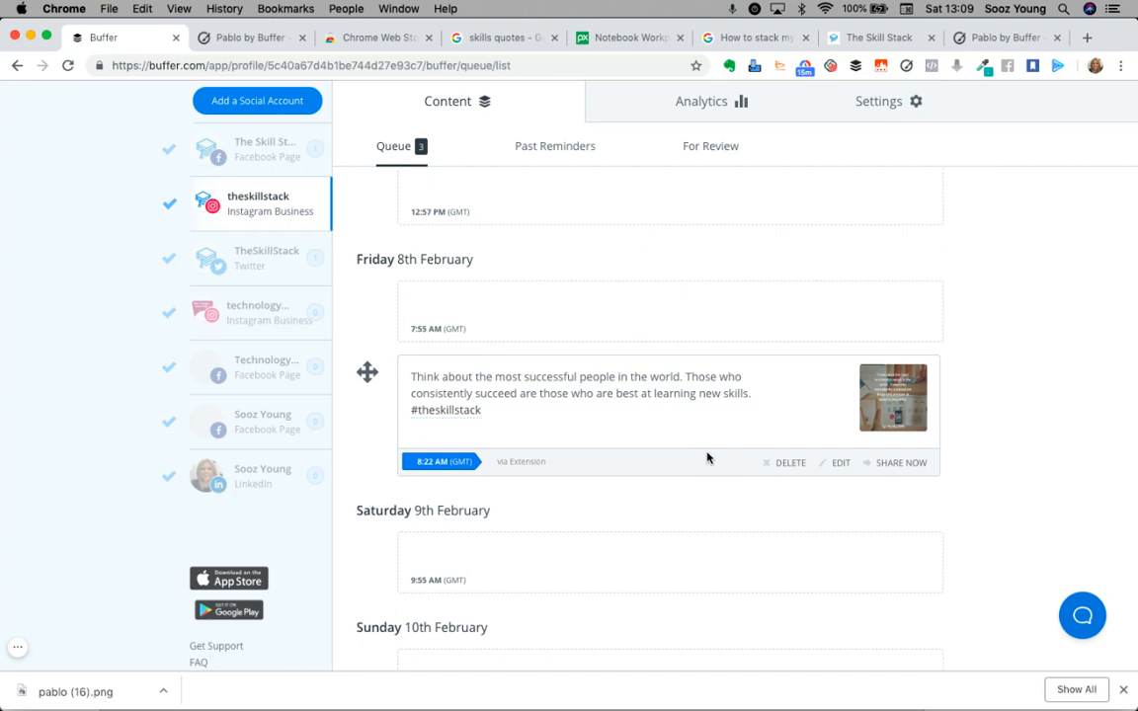
scroll(707, 457, "up", 12)
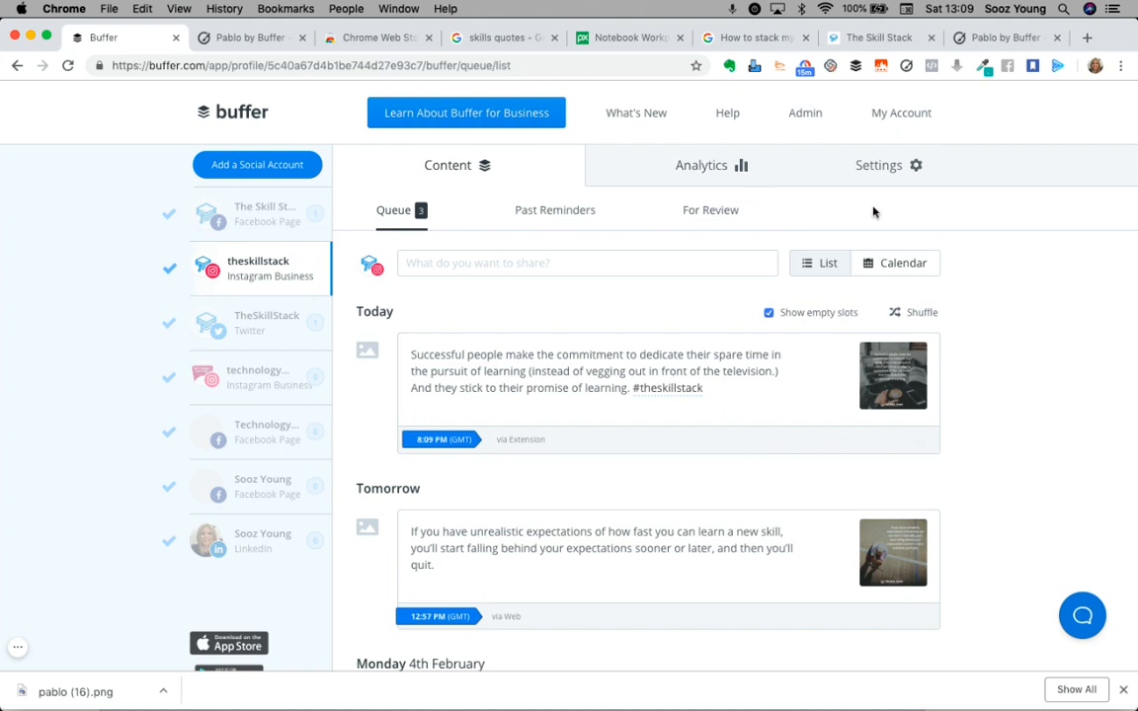
- Share The Skill Stack website's home page with the Buffer extension, keeping only The Skill Stack Facebook page selected
left_click(859, 40)
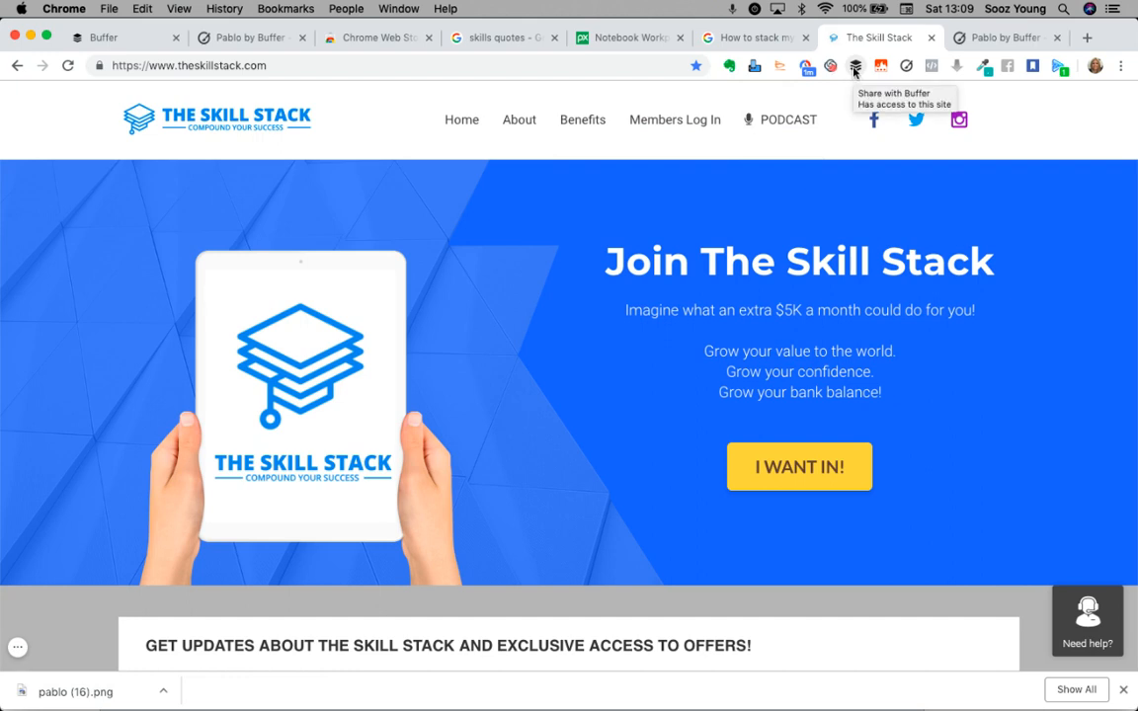
left_click(856, 71)
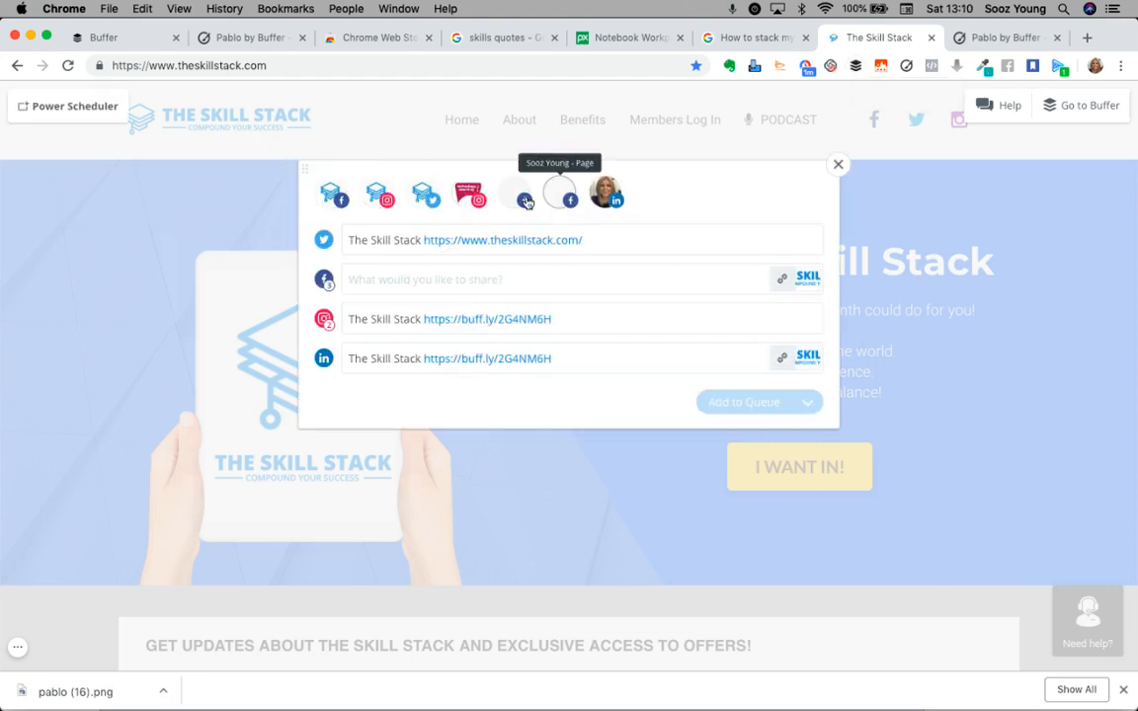
left_click(607, 194)
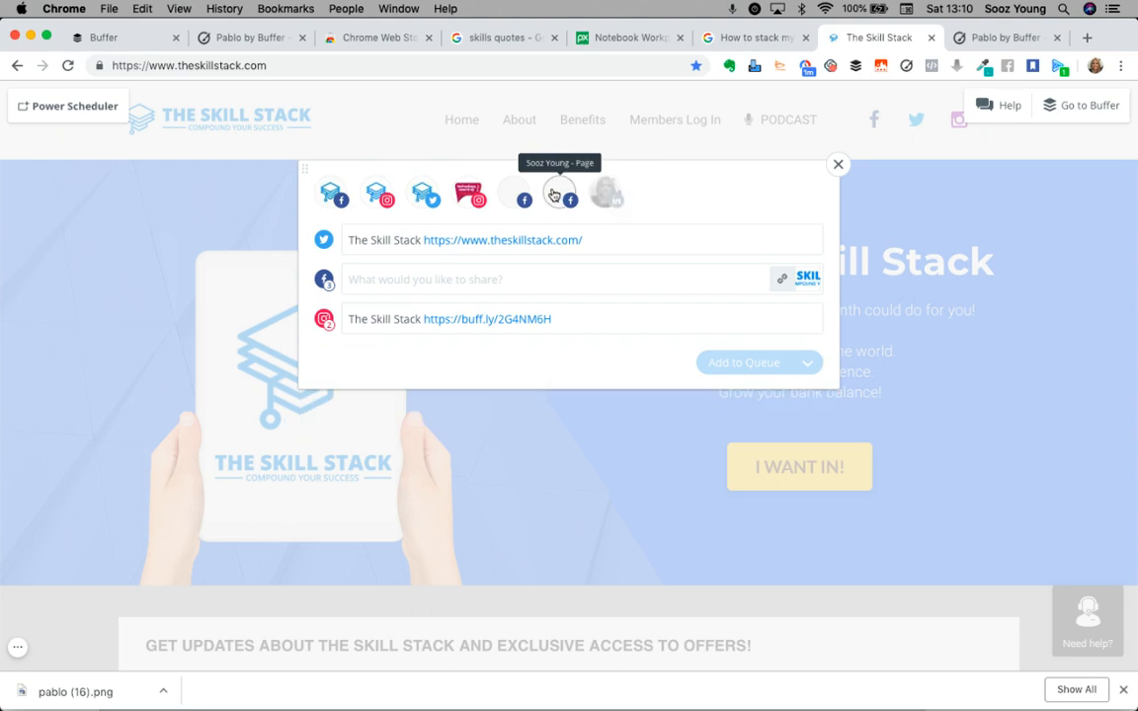
left_click(554, 195)
left_click(517, 196)
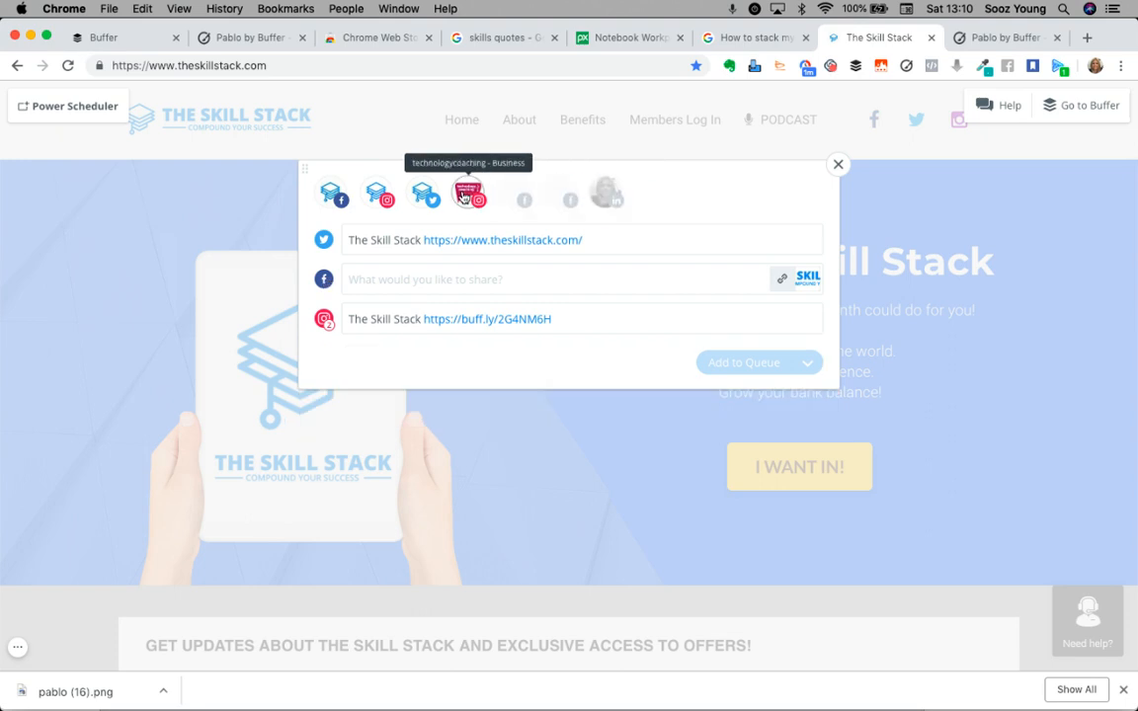
left_click(463, 196)
left_click(382, 195)
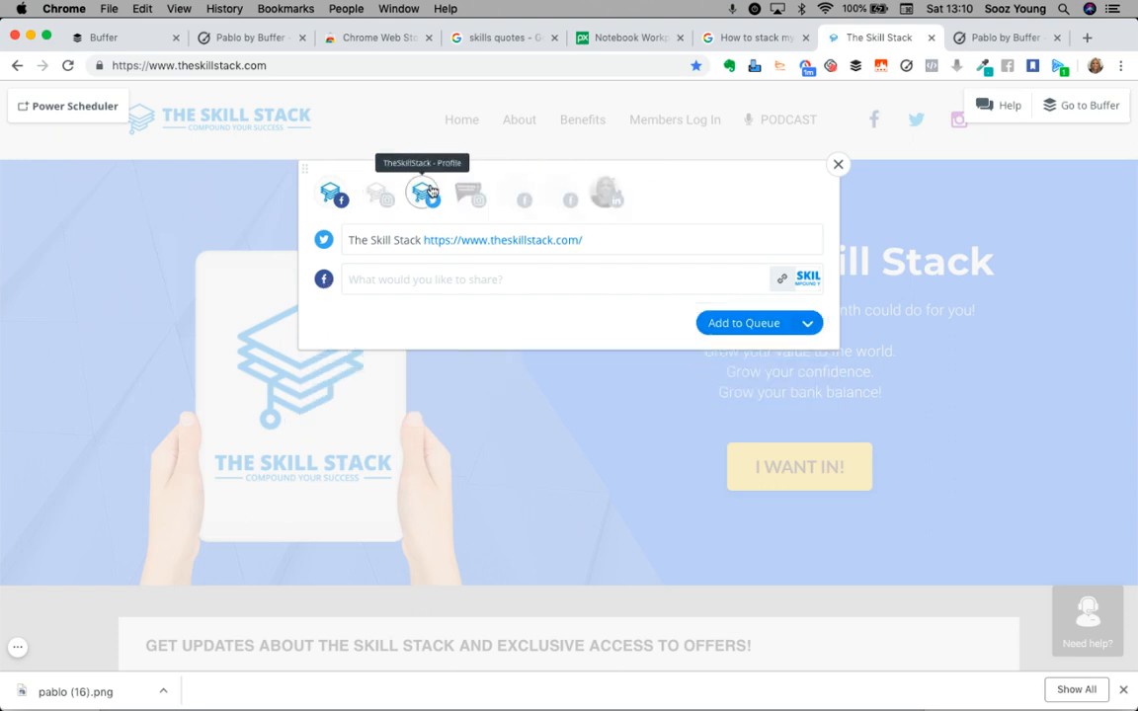
left_click(422, 192)
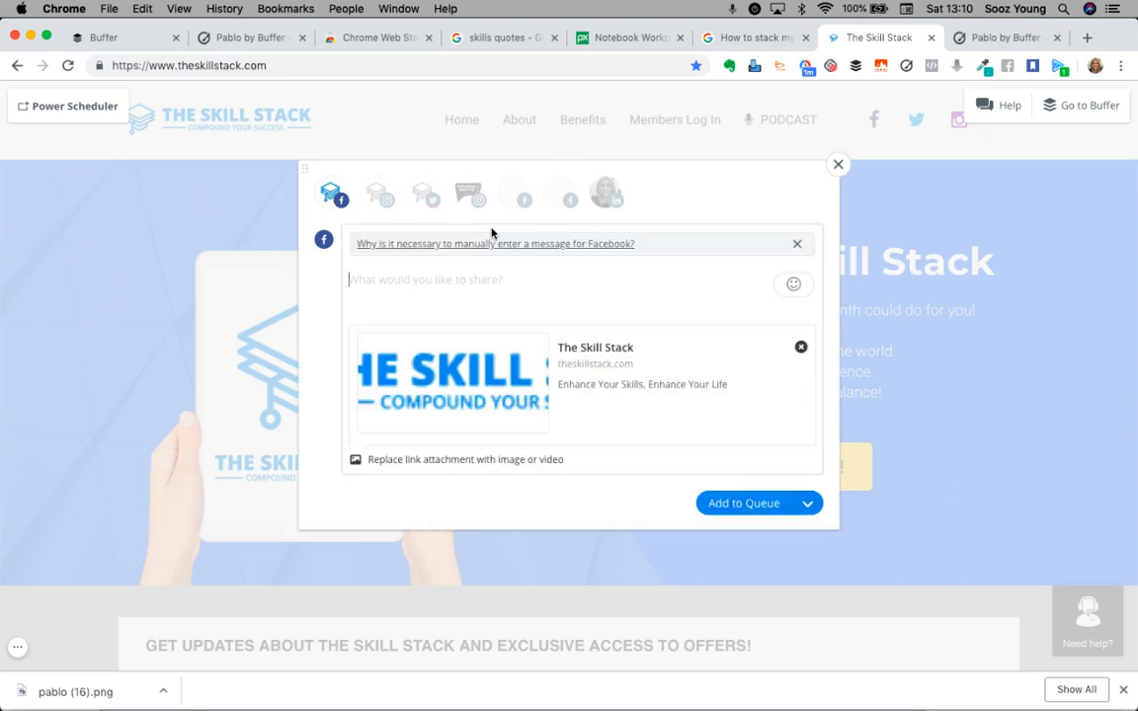
left_click(423, 195)
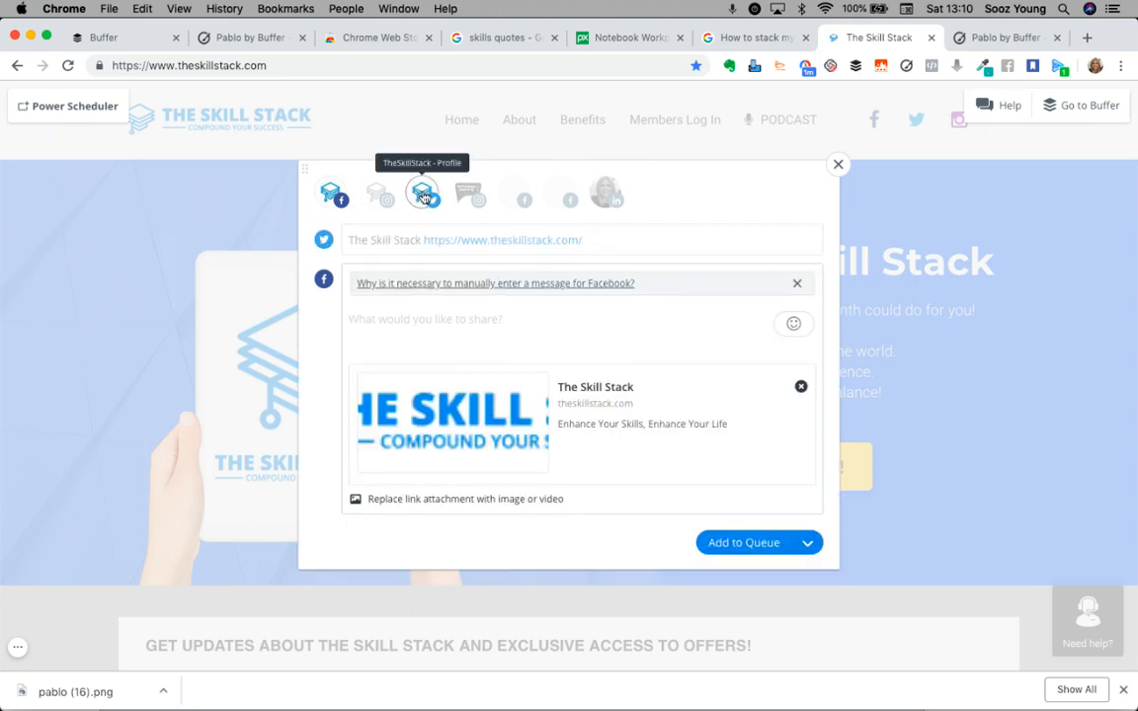
left_click(422, 196)
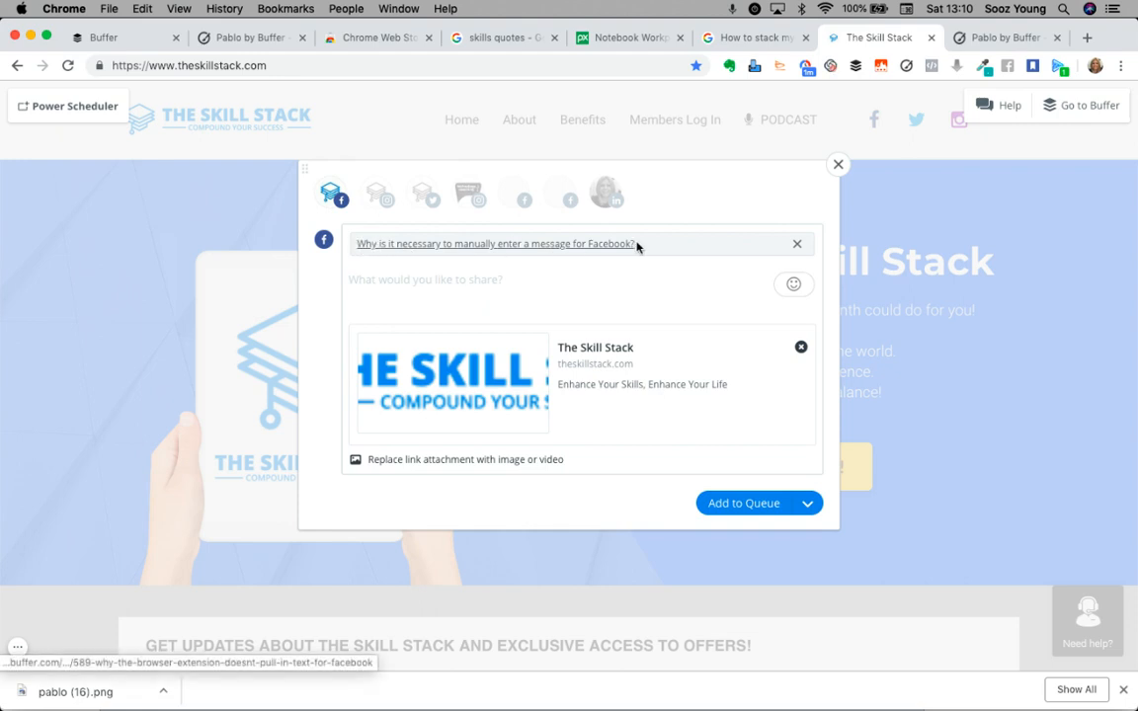
- Write the Facebook message "Check out our new website theskillstack.com"
left_click(363, 281)
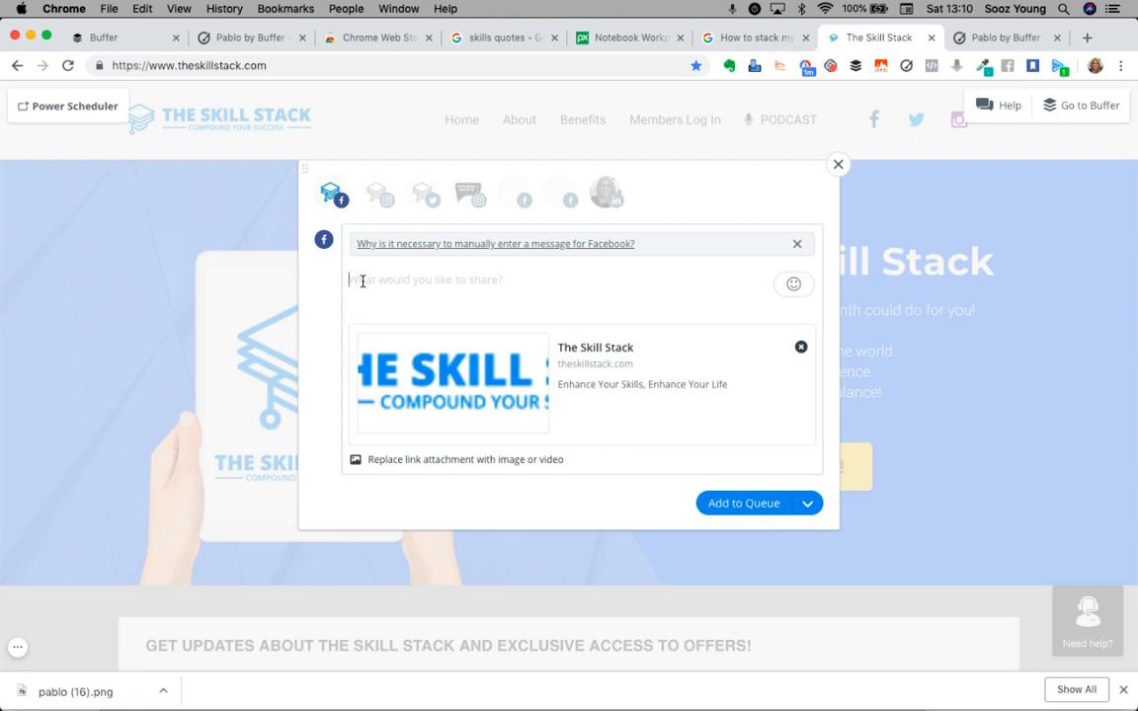
type("Check out our new website theskill")
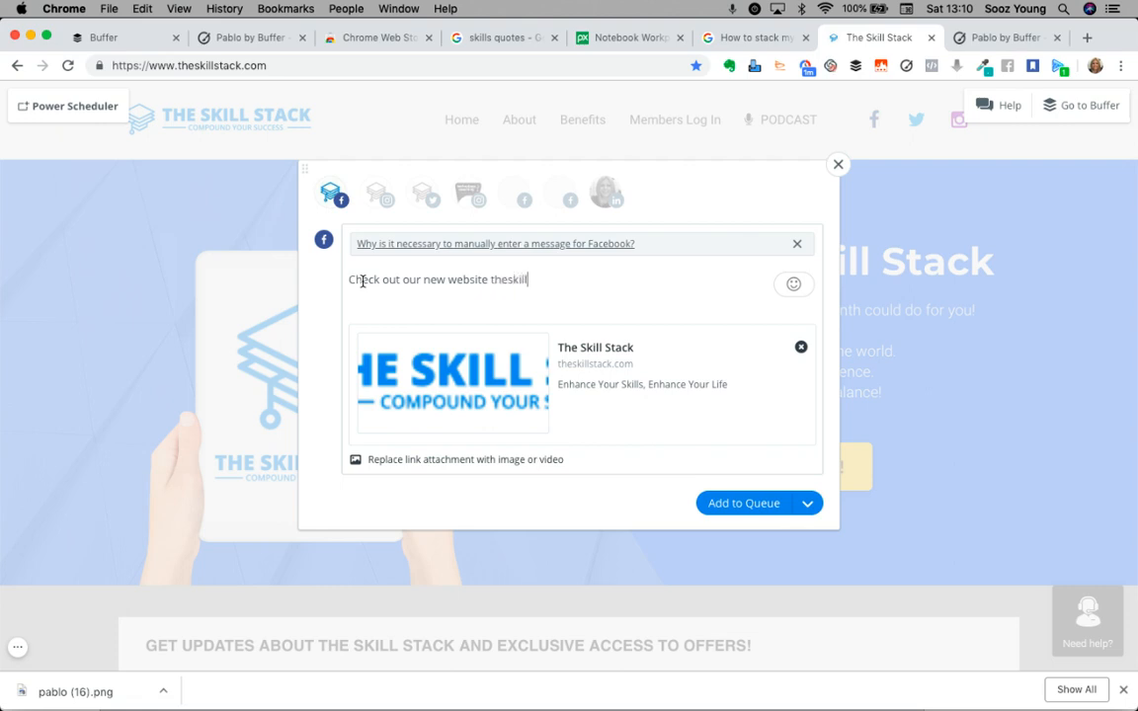
type("stack.com")
- Insert the green check mark emoji from the Symbols category at the end of the Facebook message
left_click(794, 286)
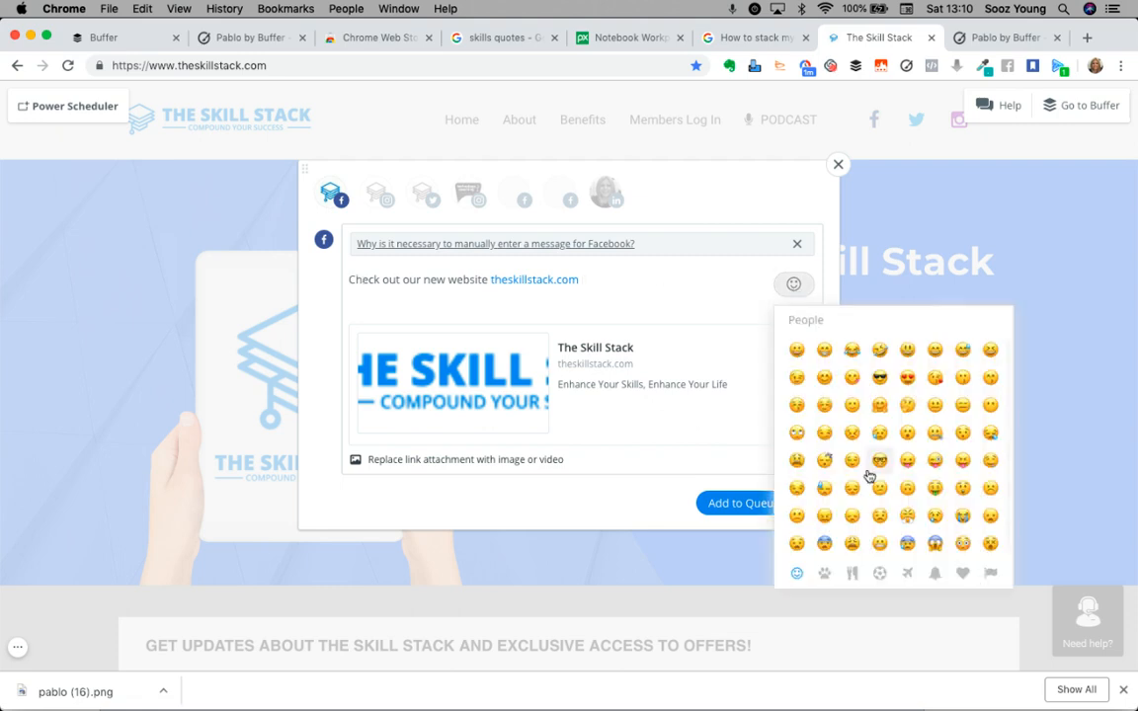
scroll(868, 477, "down", 3)
scroll(868, 477, "down", 10)
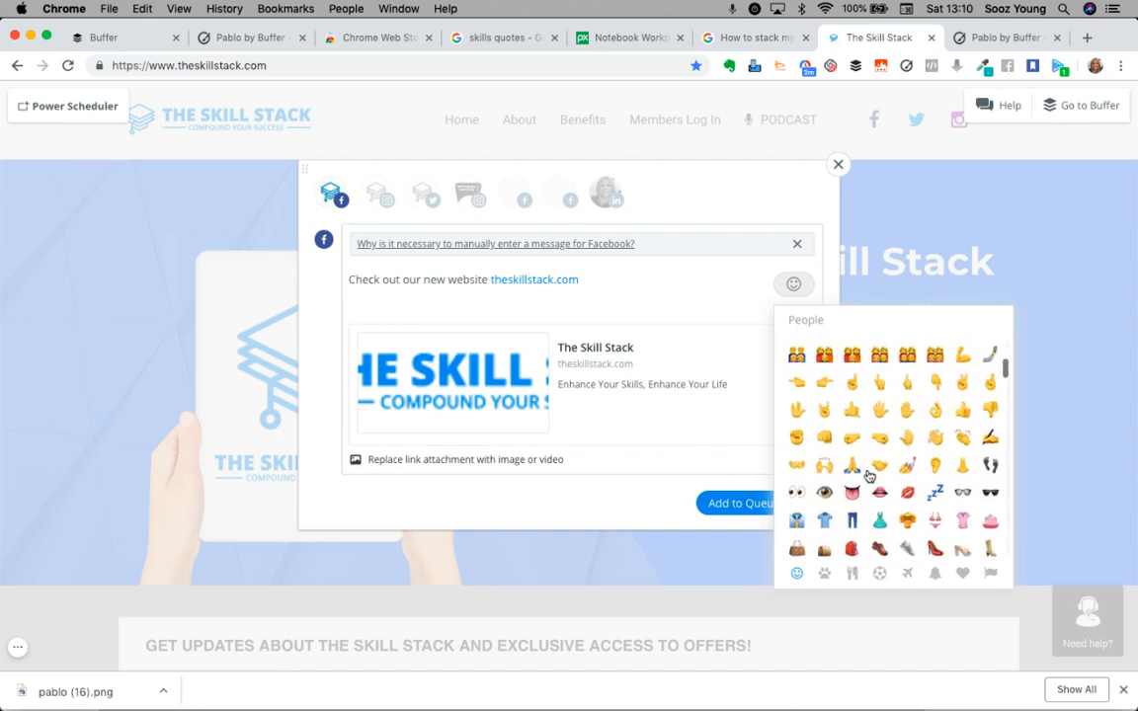
scroll(869, 477, "down", 10)
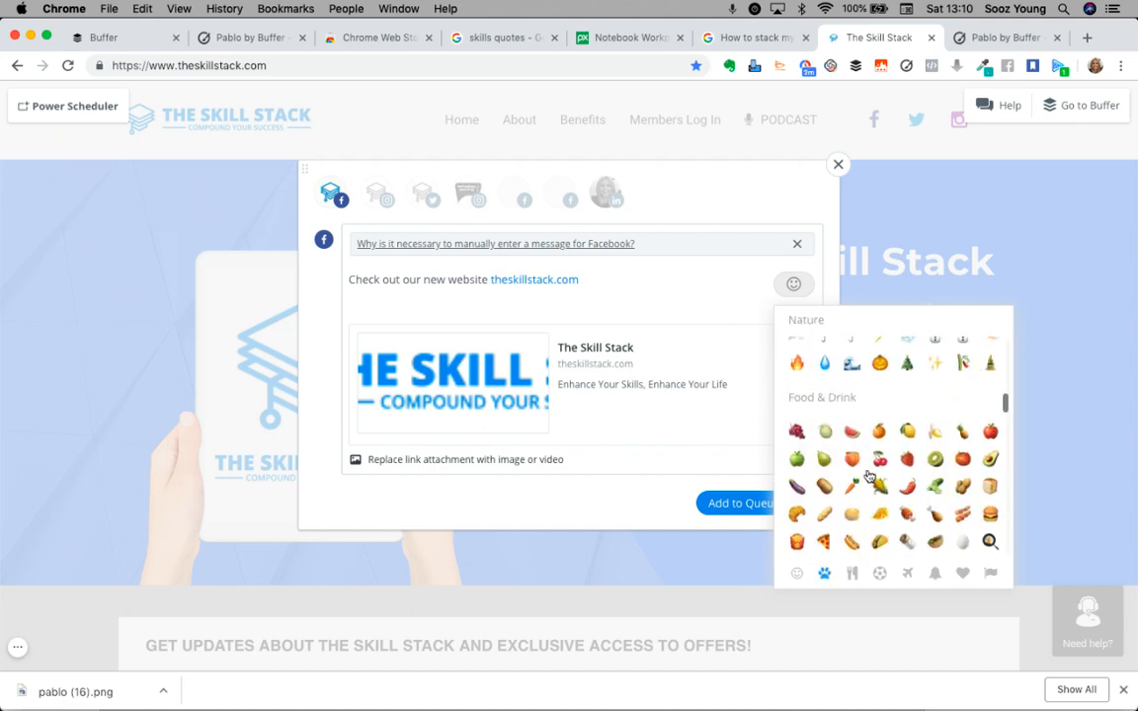
scroll(869, 477, "down", 10)
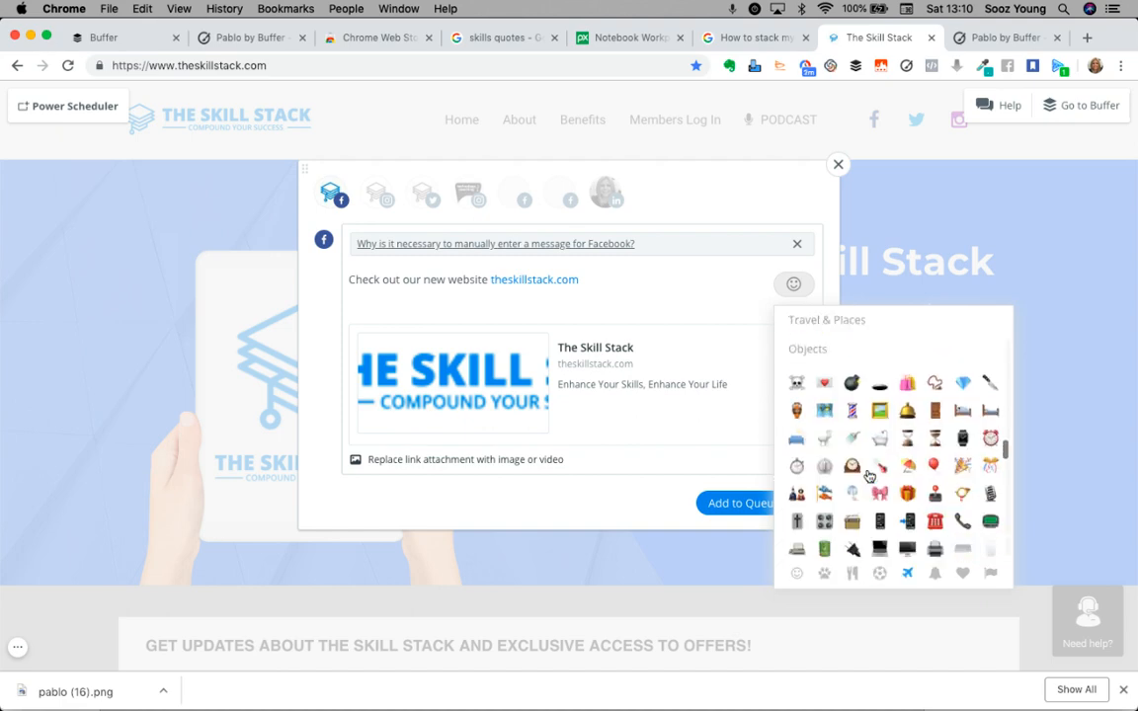
scroll(869, 477, "down", 5)
scroll(868, 478, "up", 5)
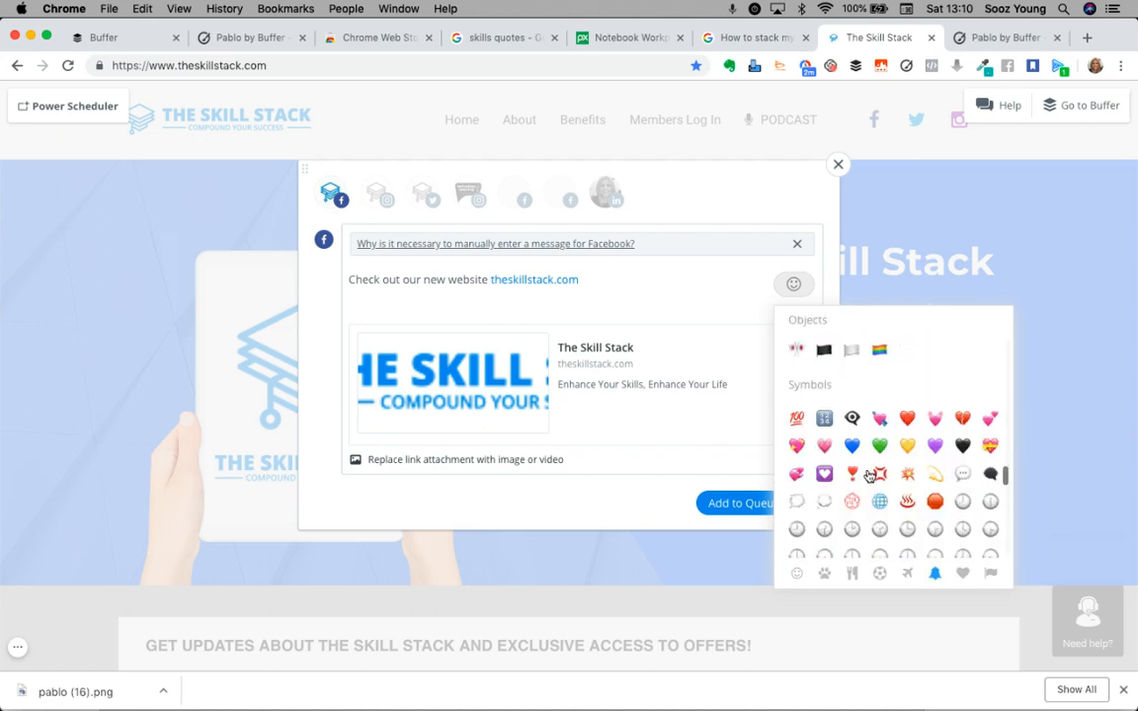
scroll(869, 477, "down", 5)
scroll(868, 477, "down", 5)
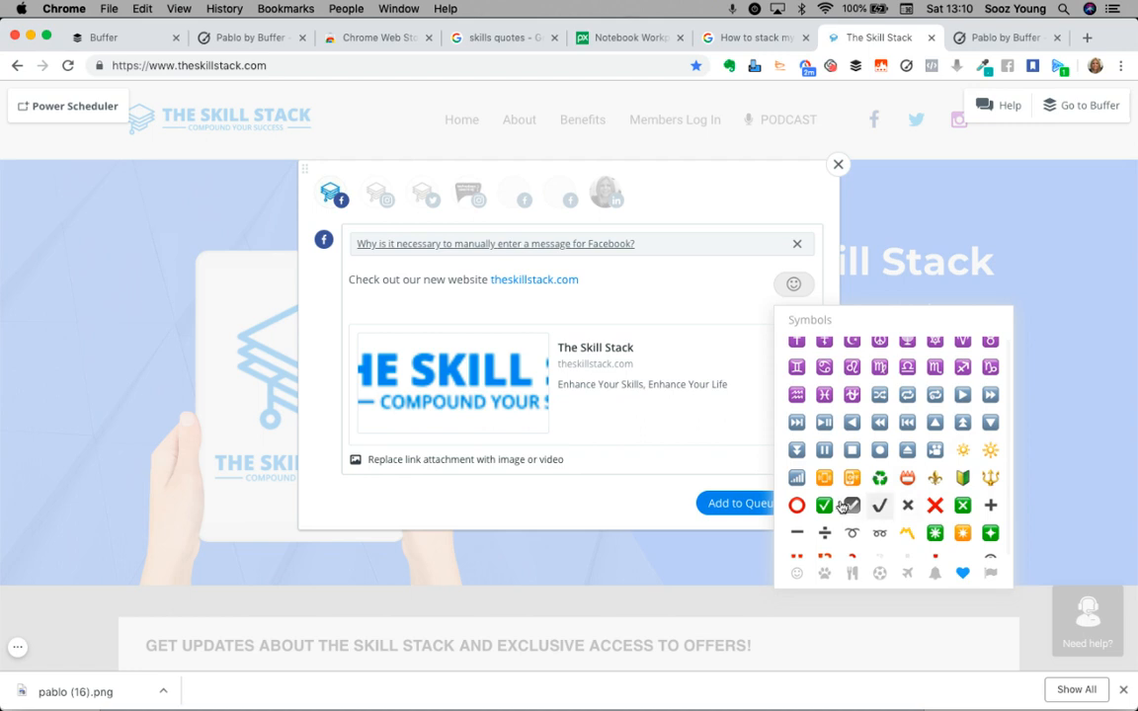
left_click(825, 505)
left_click(677, 273)
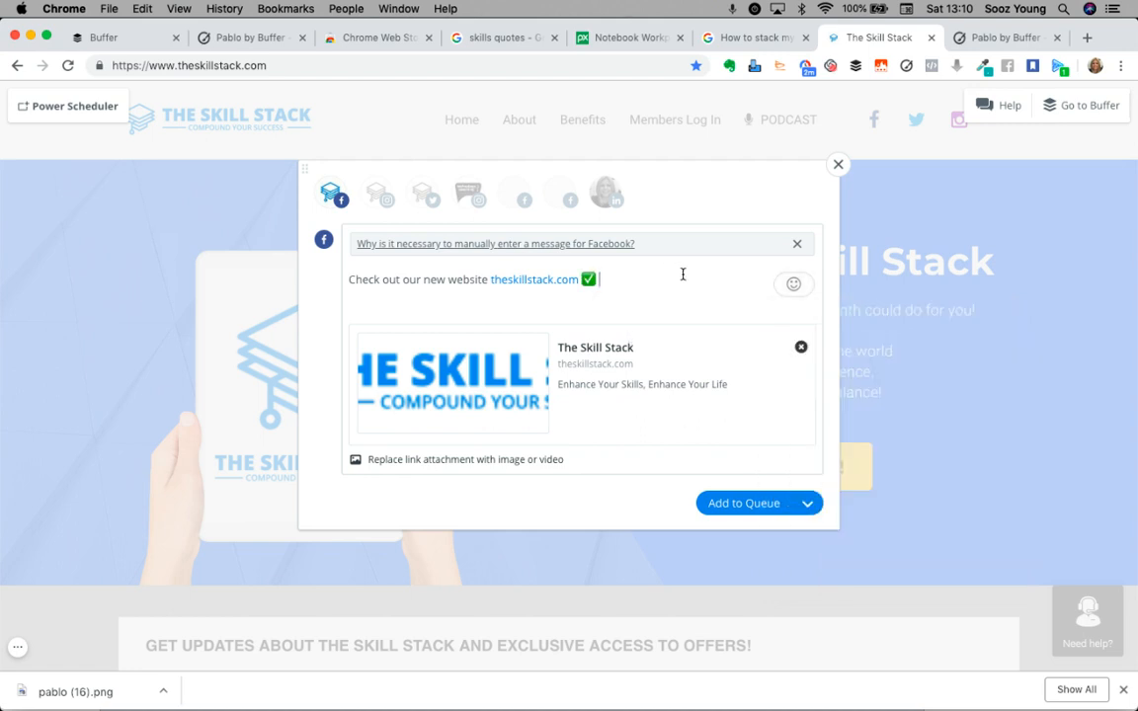
- Add the website post to the Buffer queue and check it in The Skill Stack Facebook page's queue on the Buffer dashboard
left_click(739, 506)
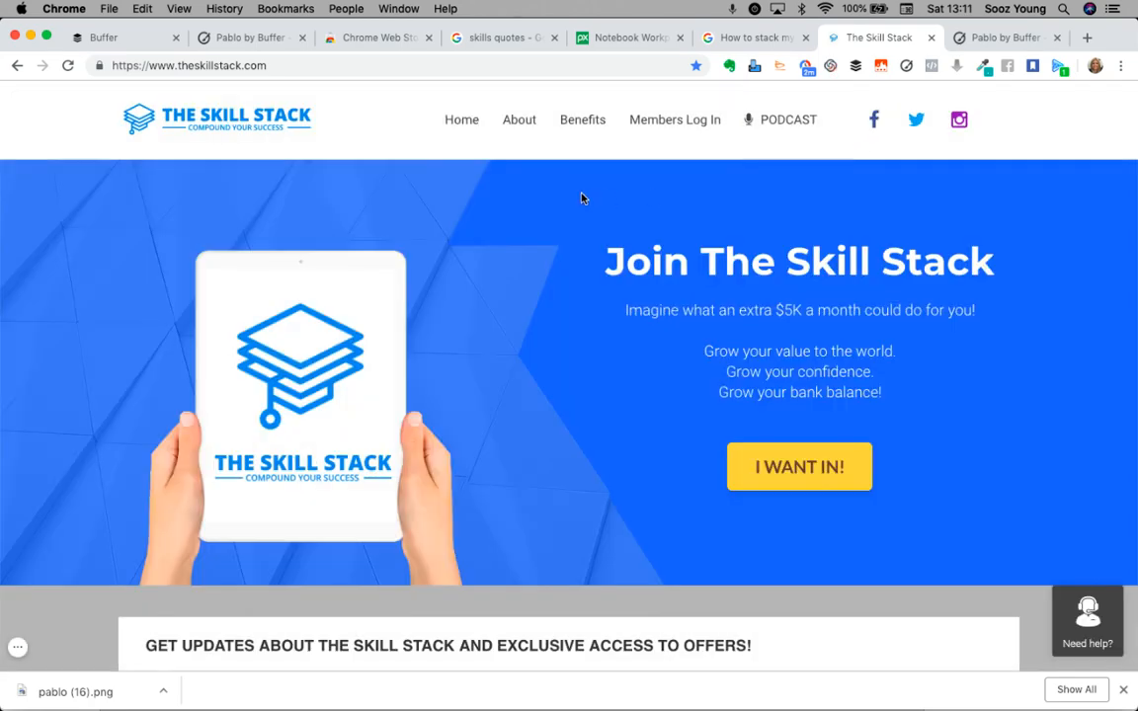
left_click(105, 39)
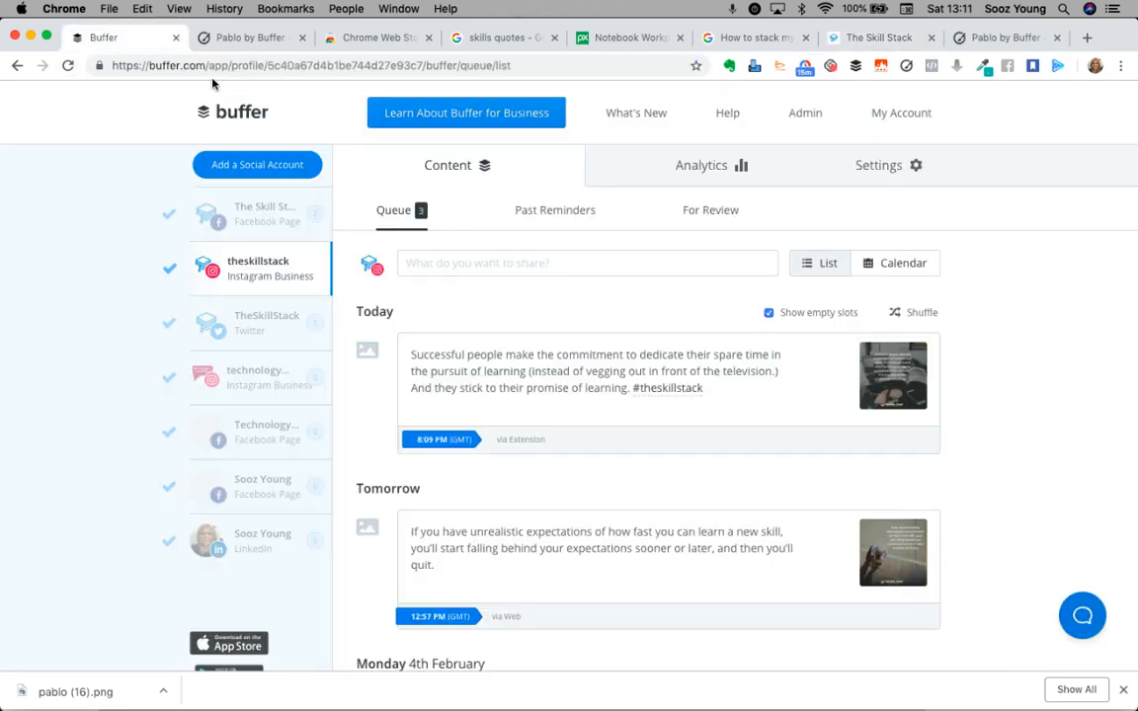
left_click(255, 220)
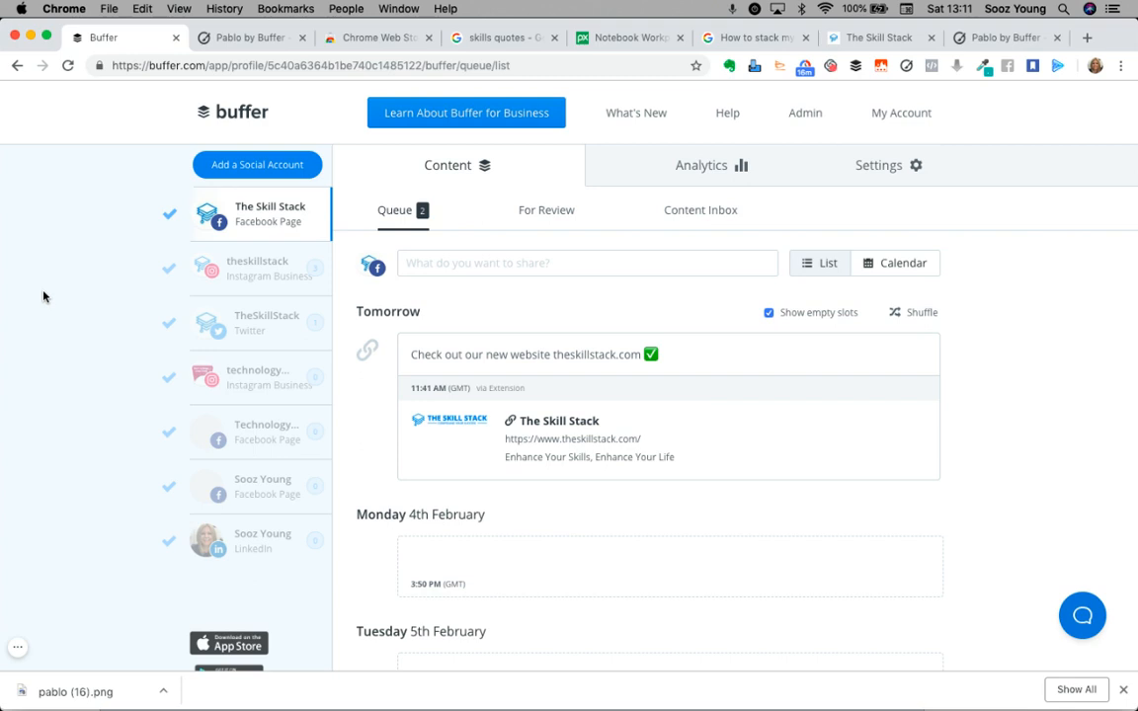
left_click(245, 39)
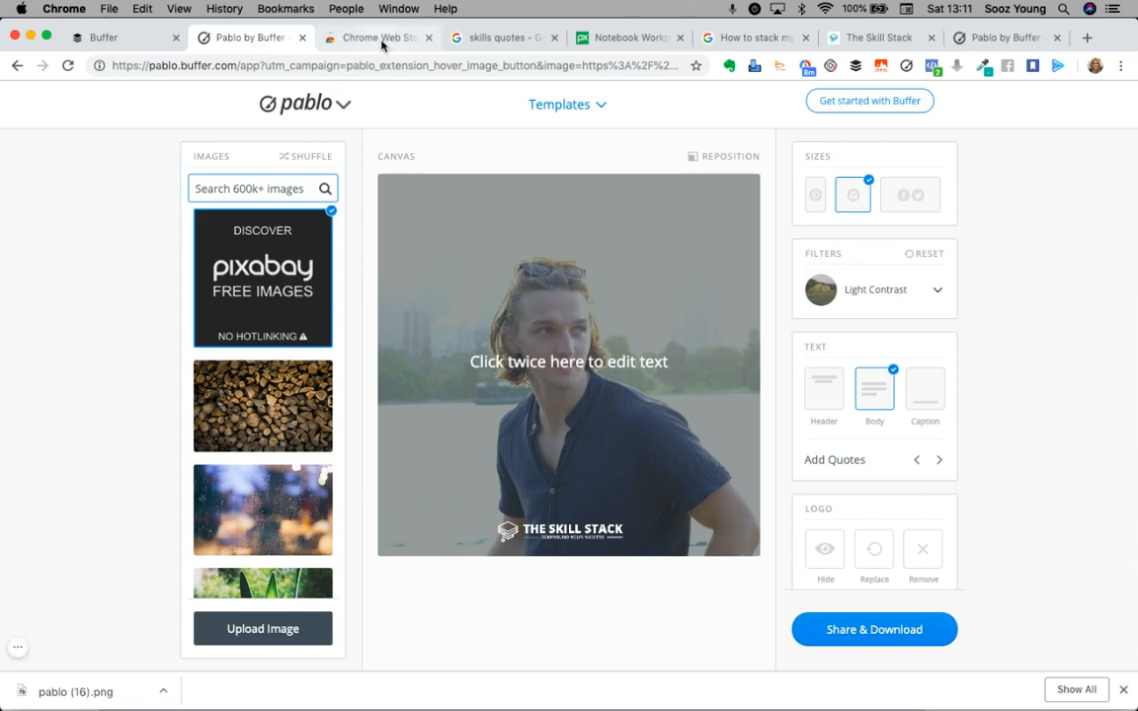
left_click(382, 39)
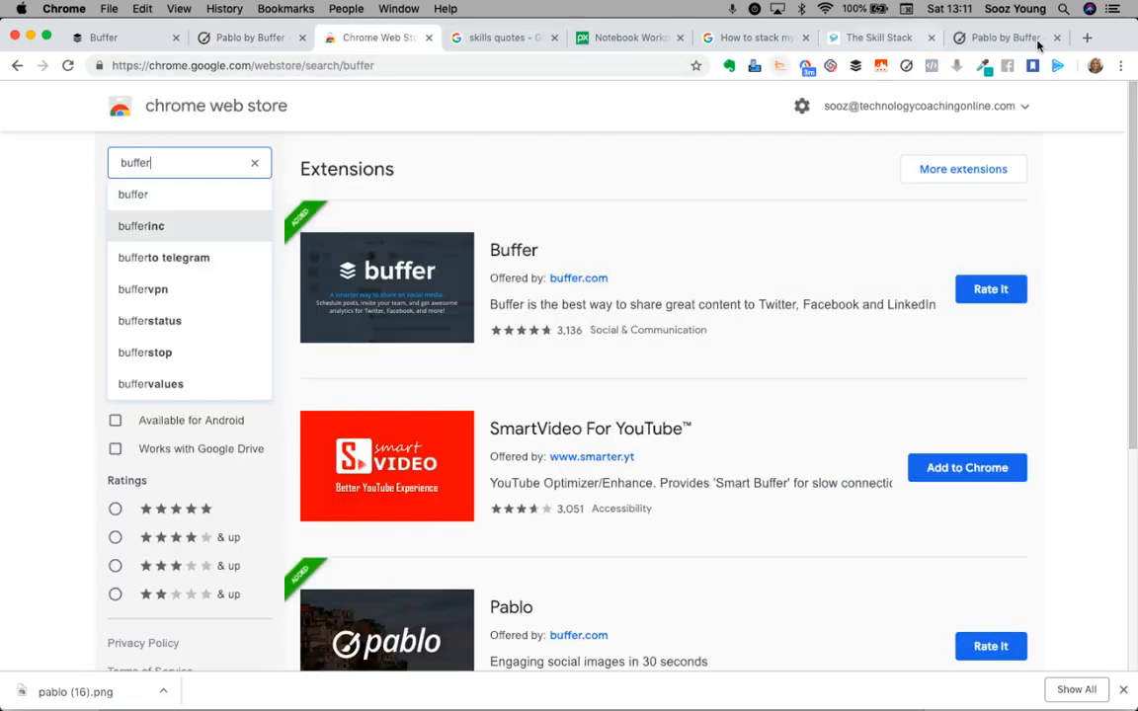
left_click(605, 39)
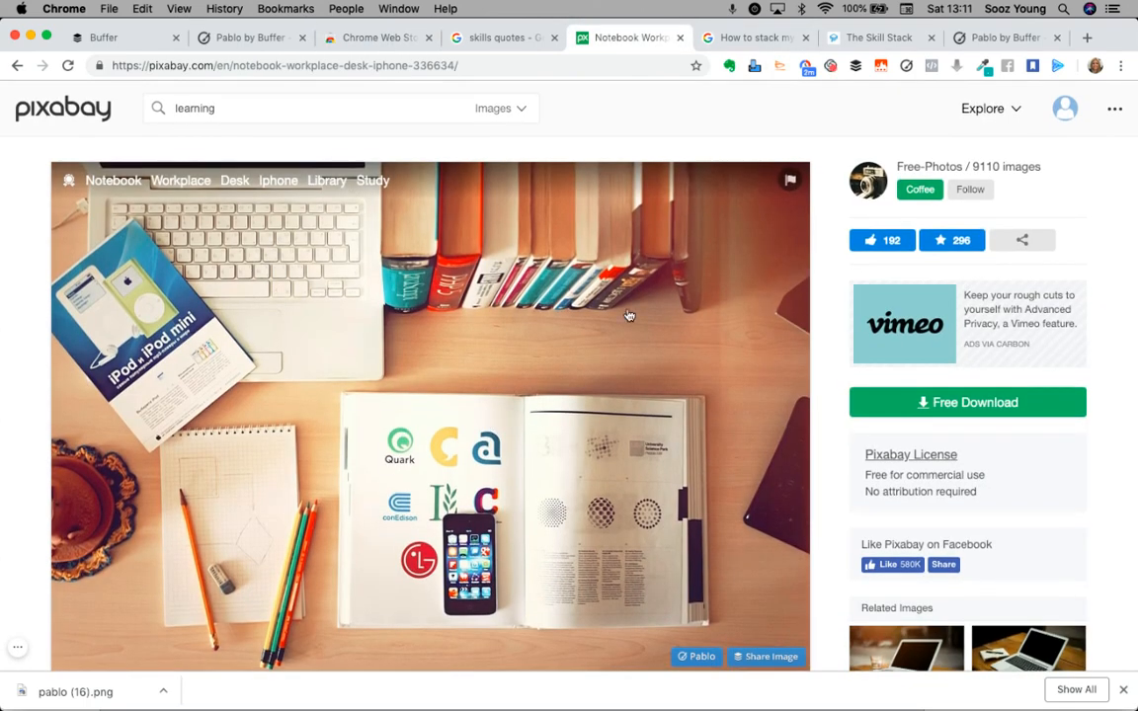
left_click(102, 38)
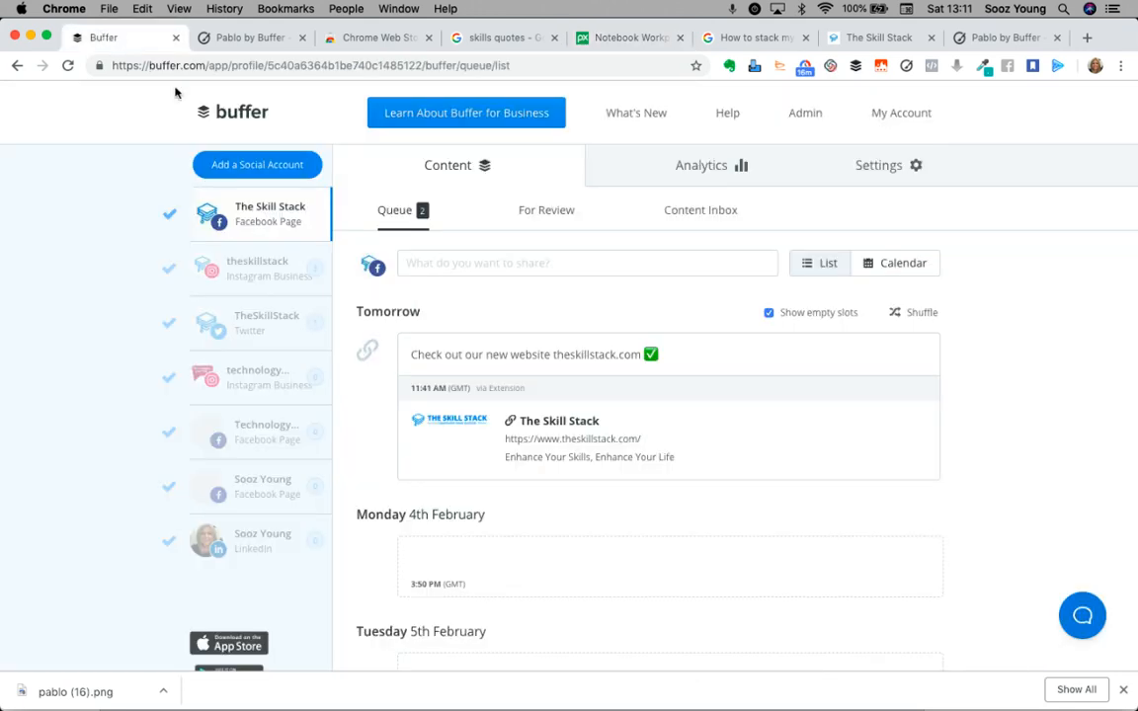